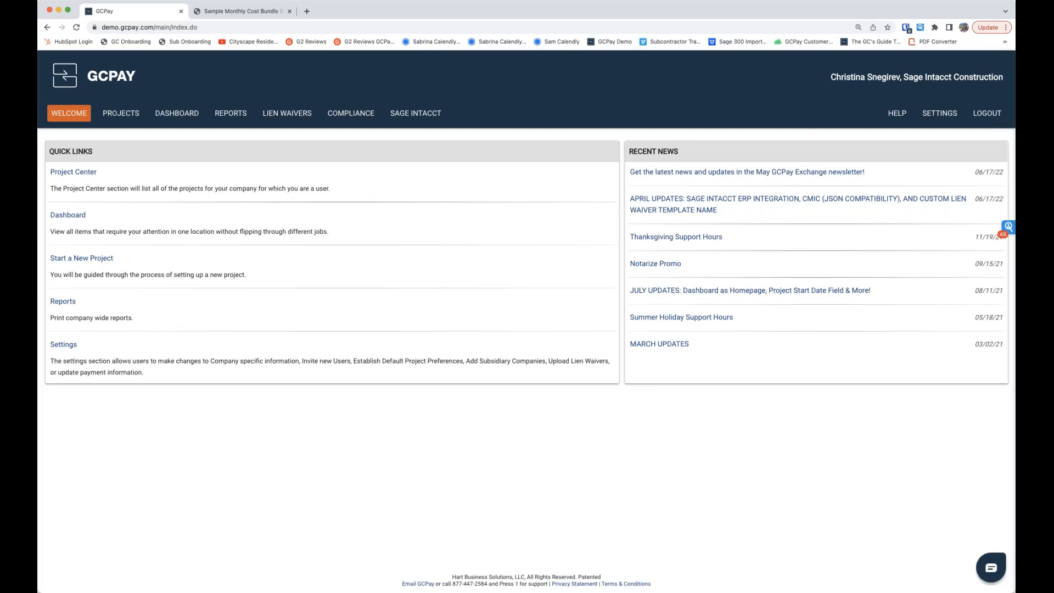
pyautogui.moveTo(122, 27); pyautogui.dragTo(231, 28)
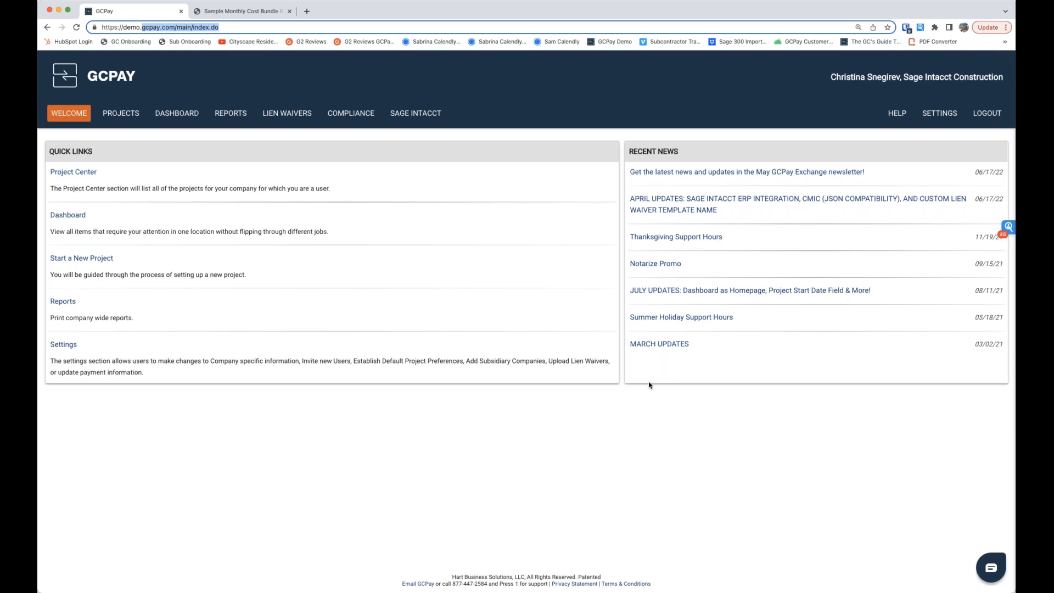
pyautogui.click(92, 261)
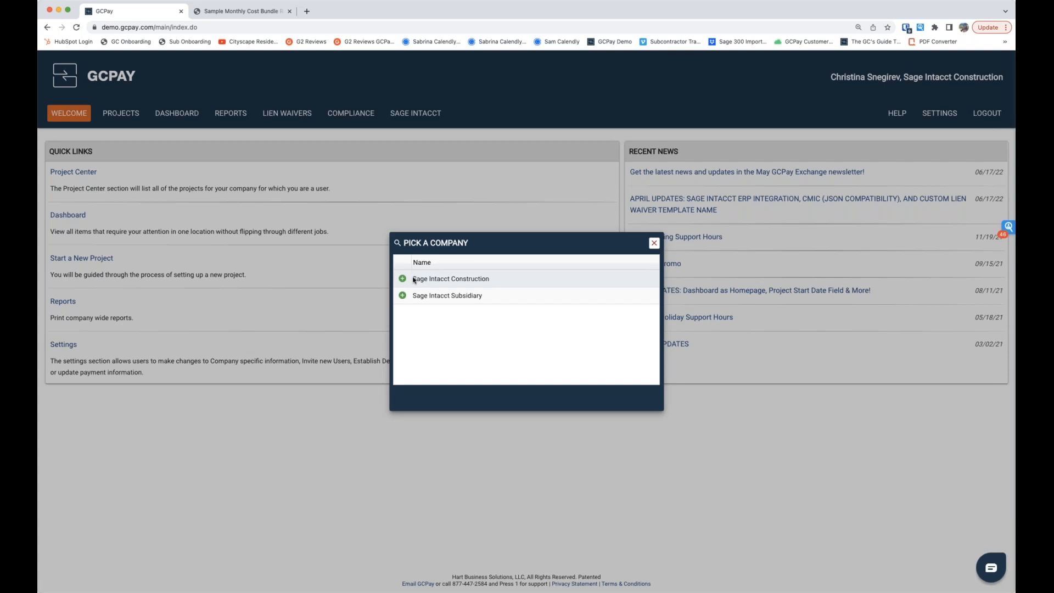
pyautogui.click(655, 244)
# Step: Open the project settings of the Grace Public Library project
pyautogui.click(127, 114)
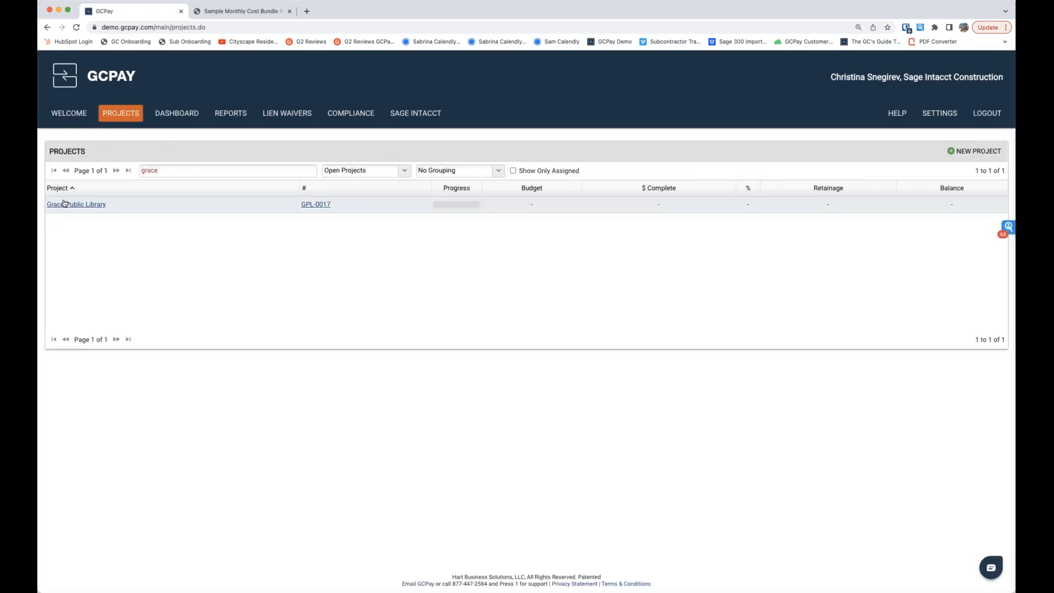
pyautogui.click(74, 205)
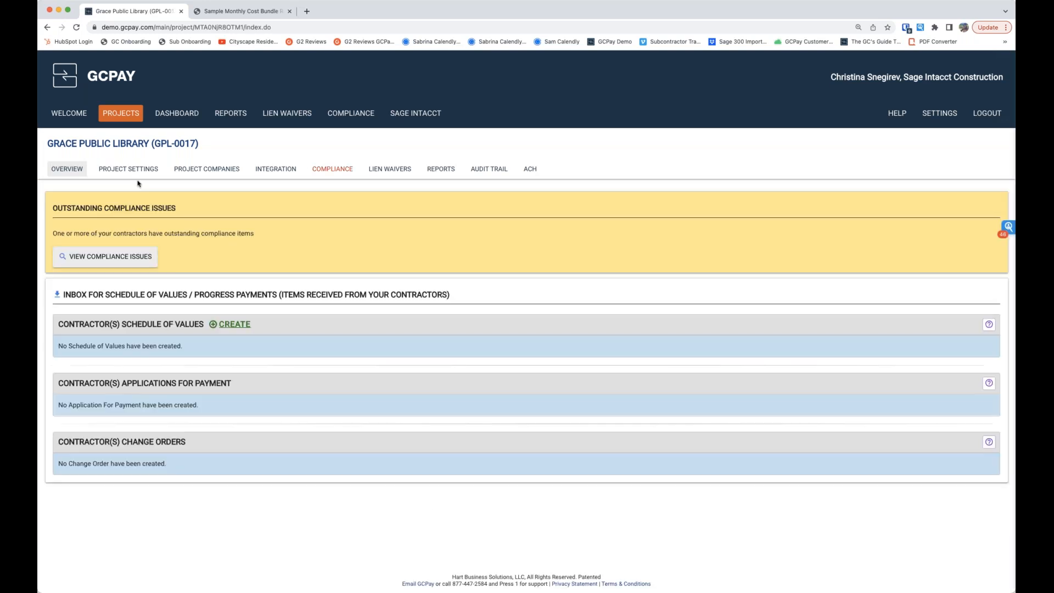
pyautogui.click(135, 170)
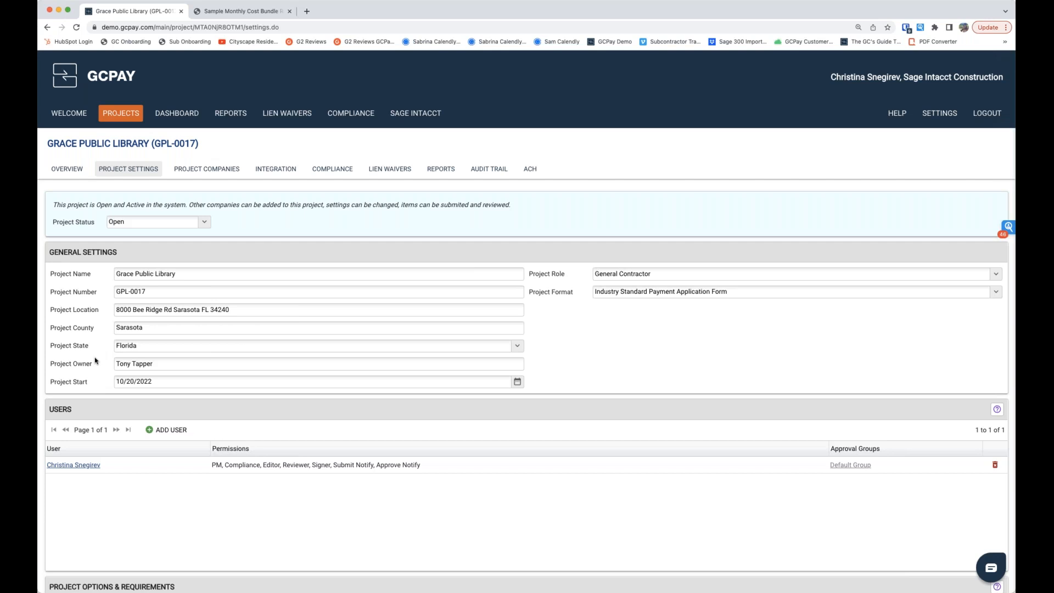
# Step: Clear the project county in the Grace Public Library general settings
pyautogui.moveTo(116, 328); pyautogui.dragTo(134, 328)
pyautogui.doubleClick(132, 328)
pyautogui.press('BackSpace')
# Step: View the list of company users who can be added to the project, and close it without choosing anyone
pyautogui.scroll(-1, 121, 327)
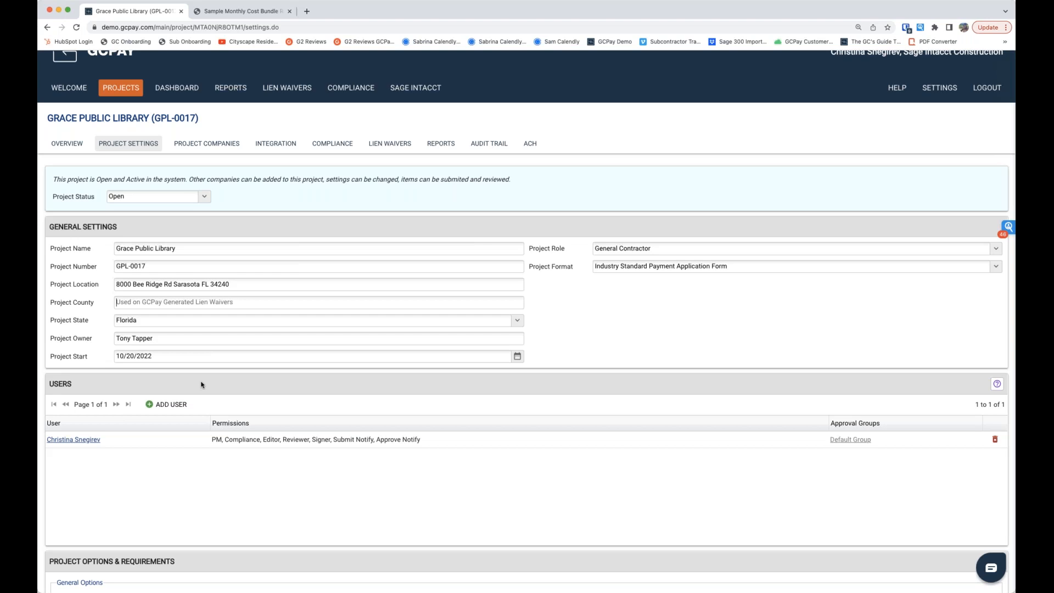
pyautogui.scroll(-3, 90, 344)
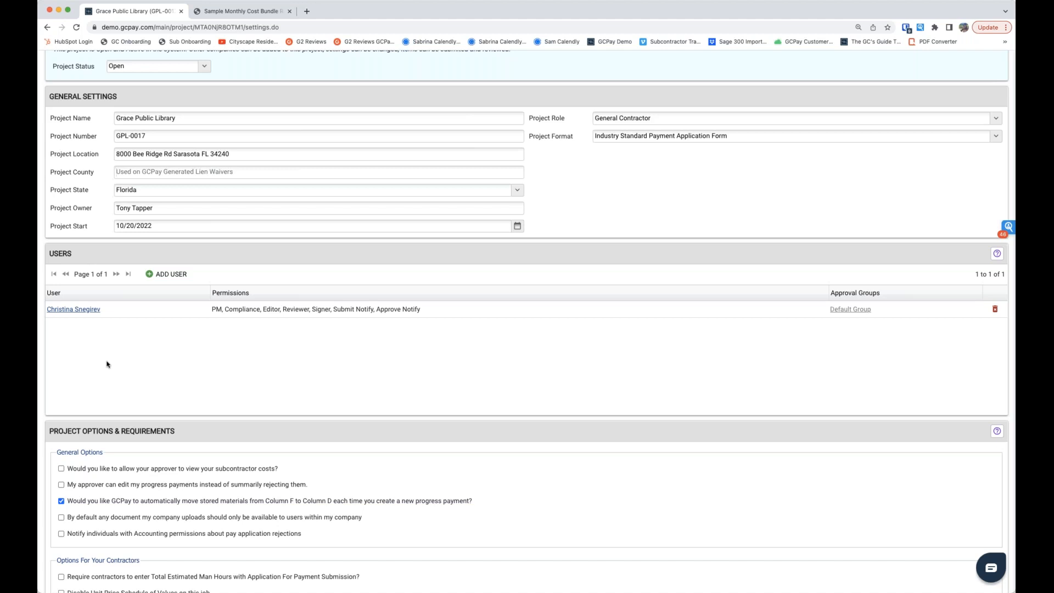
pyautogui.scroll(1, 534, 285)
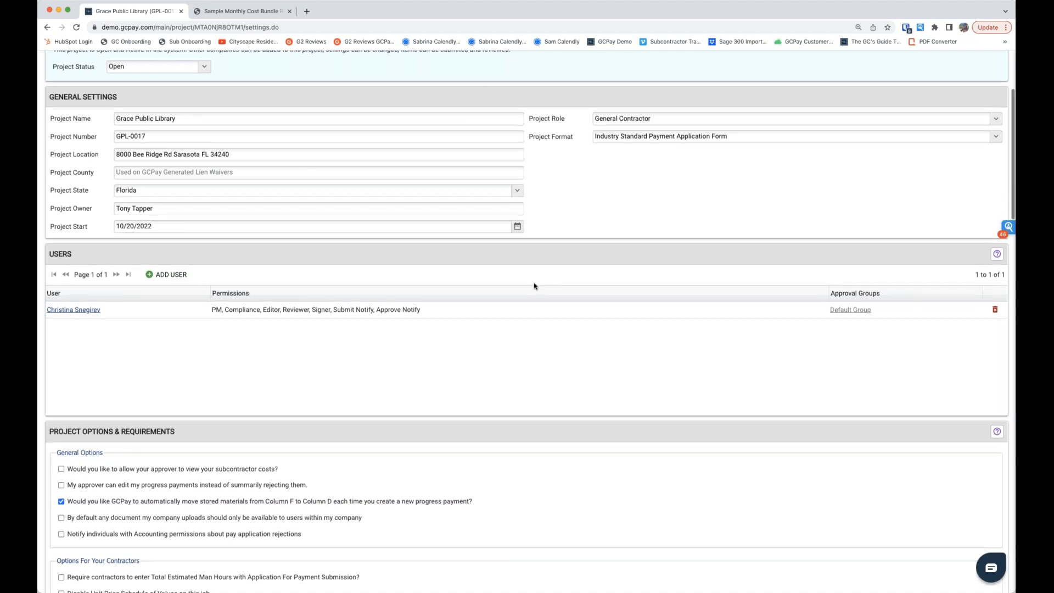
pyautogui.scroll(5, 768, 201)
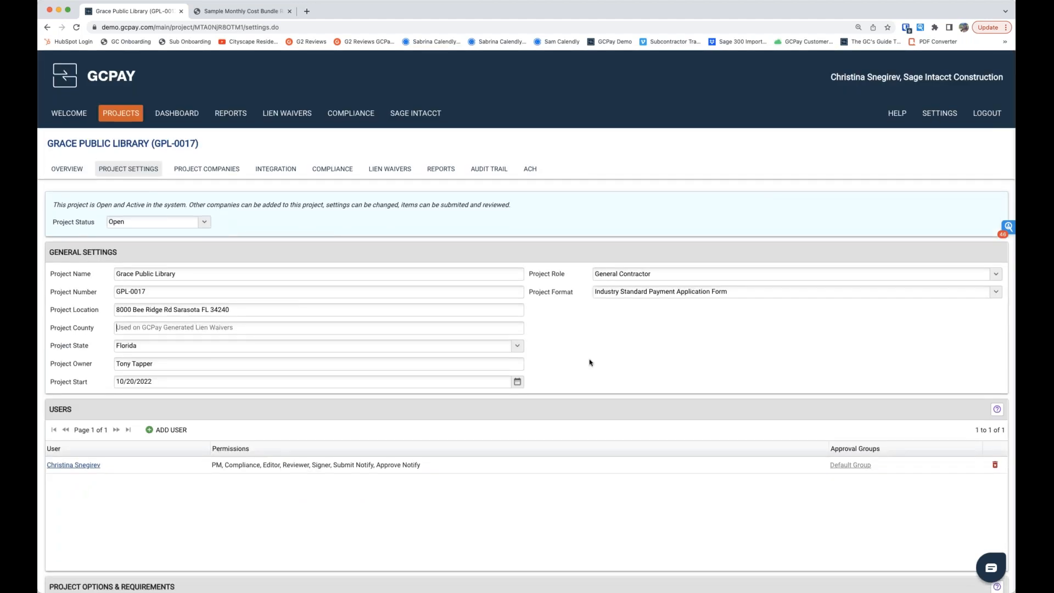
pyautogui.scroll(-2, 589, 357)
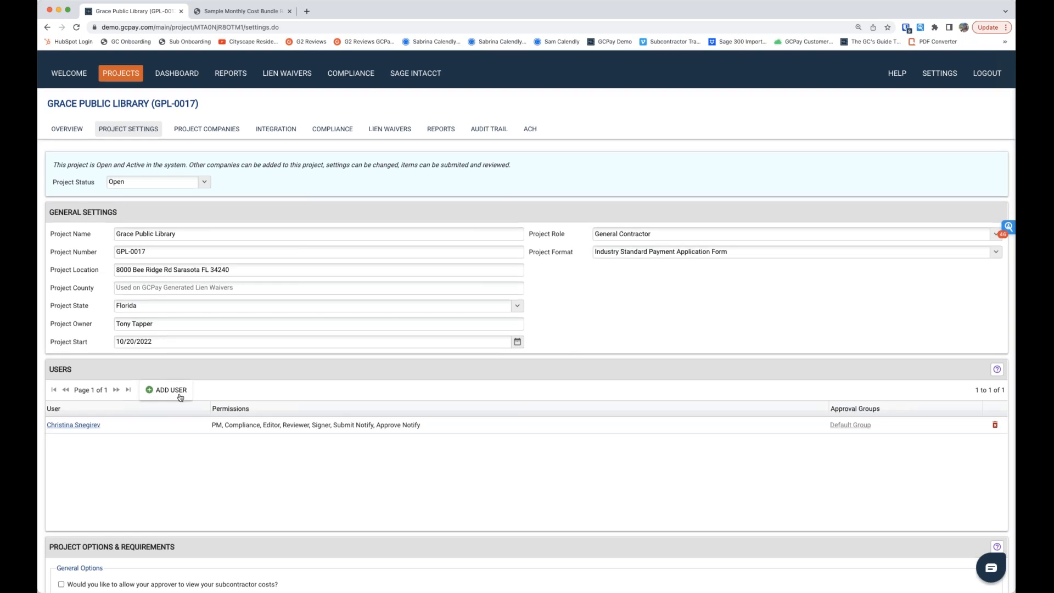
pyautogui.scroll(-5, 180, 396)
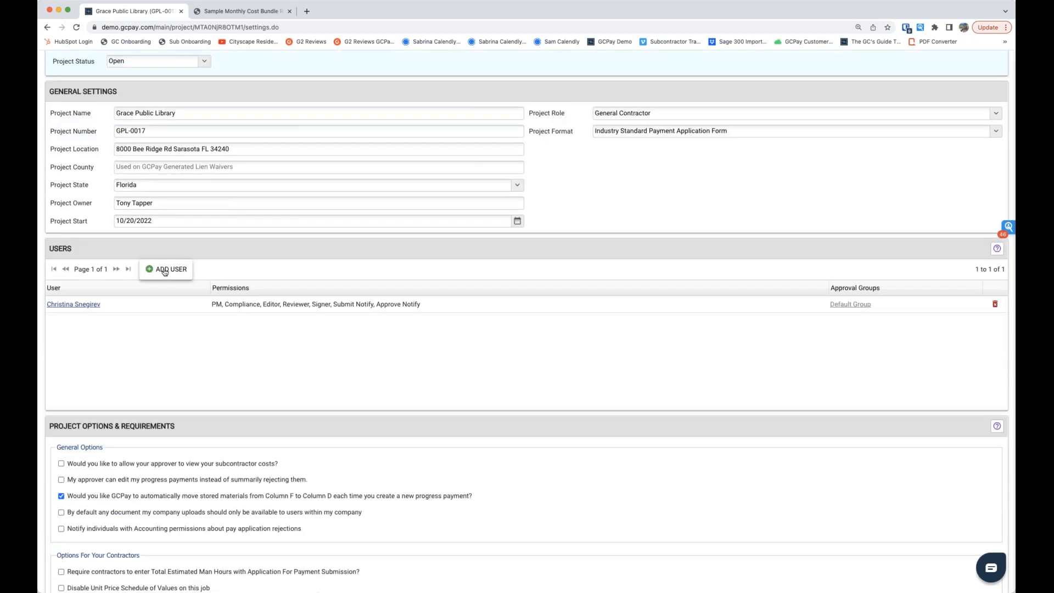
pyautogui.click(164, 270)
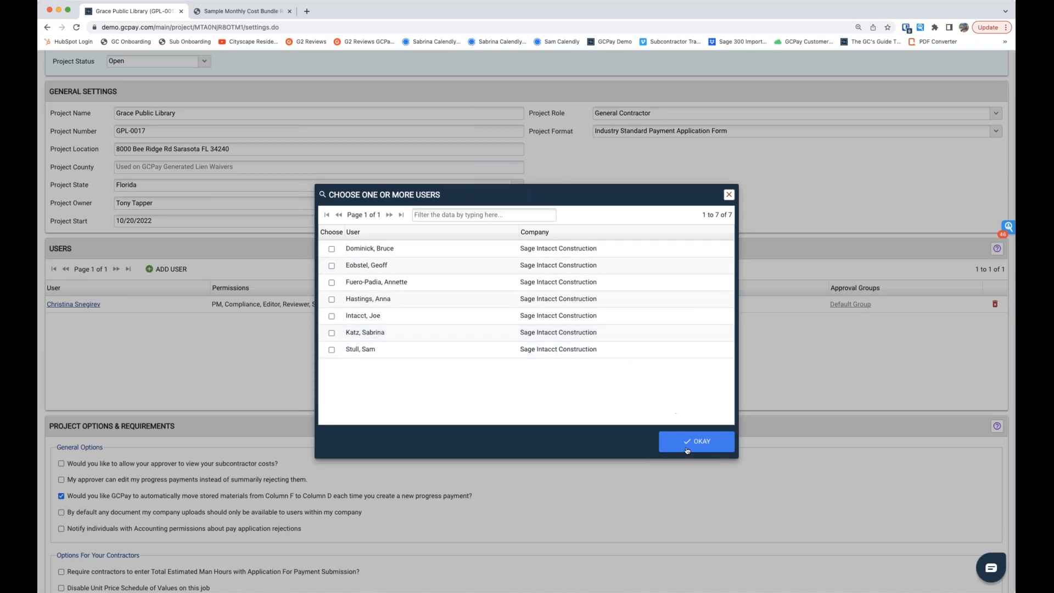
pyautogui.click(728, 195)
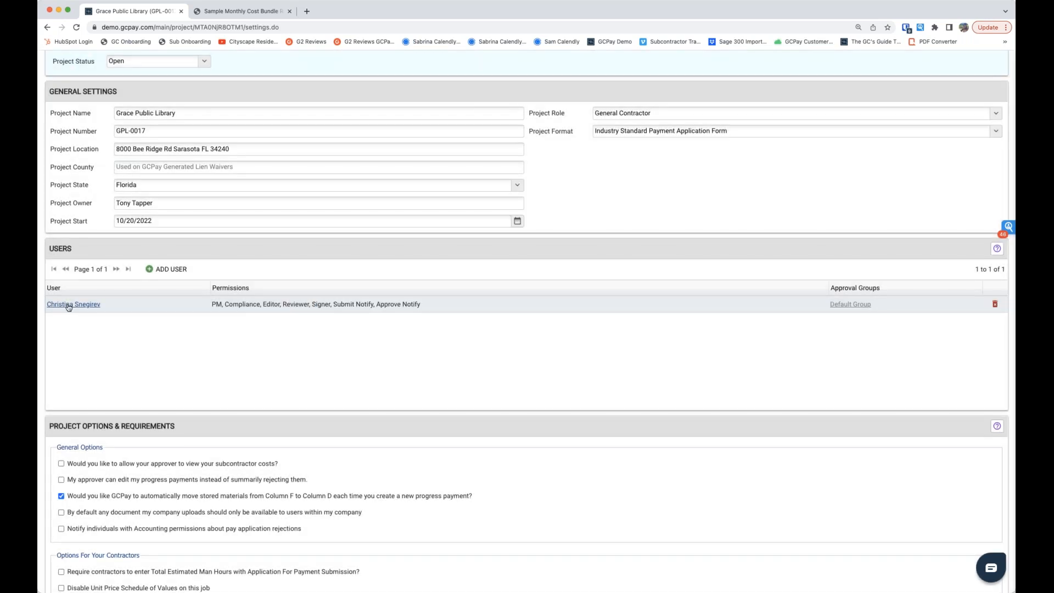
# Step: Review the assigned user's project permissions and the available review order options, leaving them as they are
pyautogui.click(68, 306)
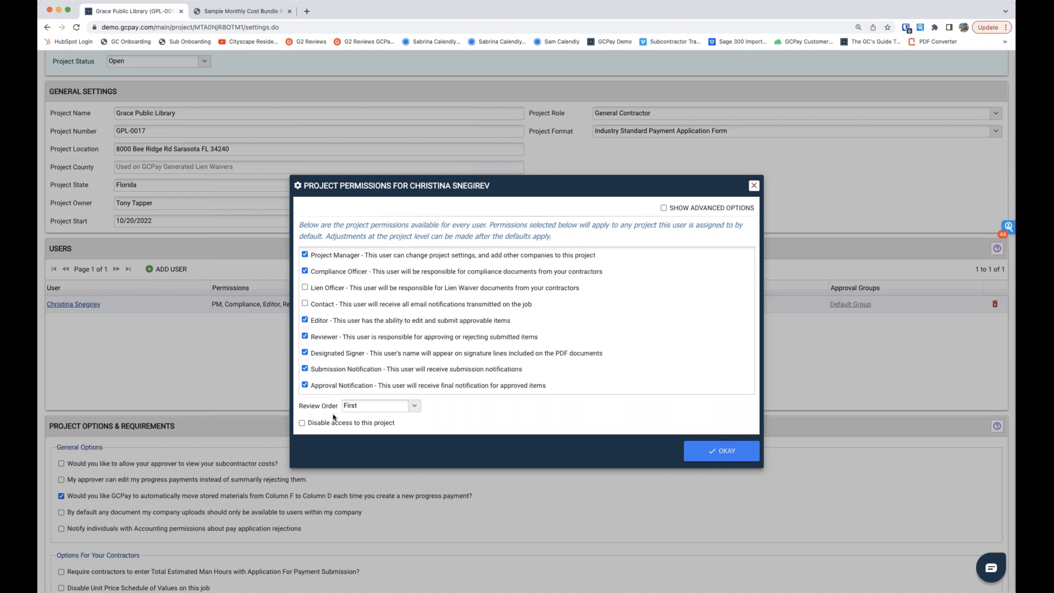
pyautogui.click(414, 407)
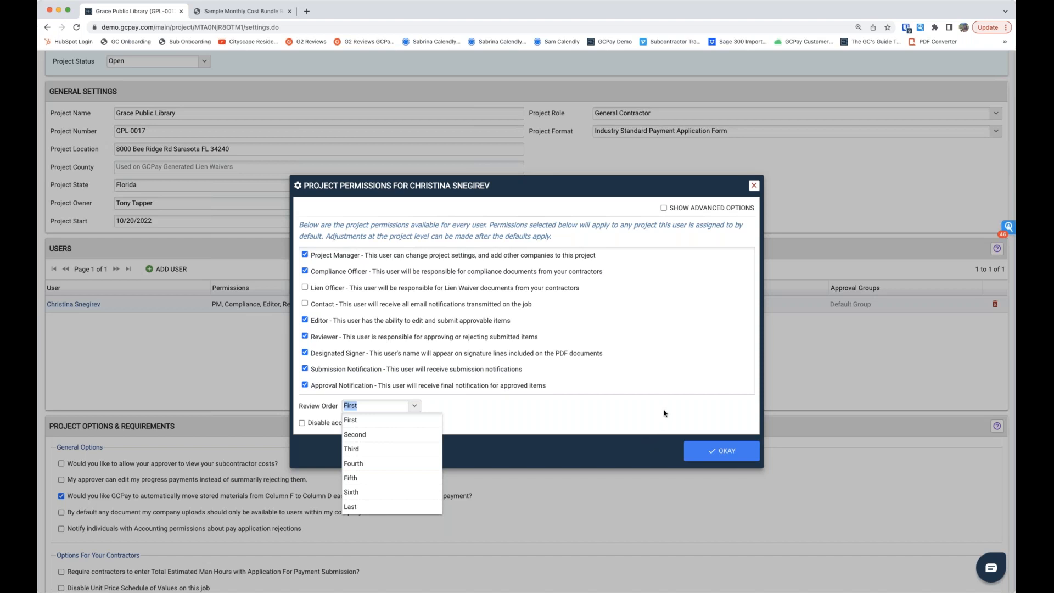
pyautogui.click(755, 186)
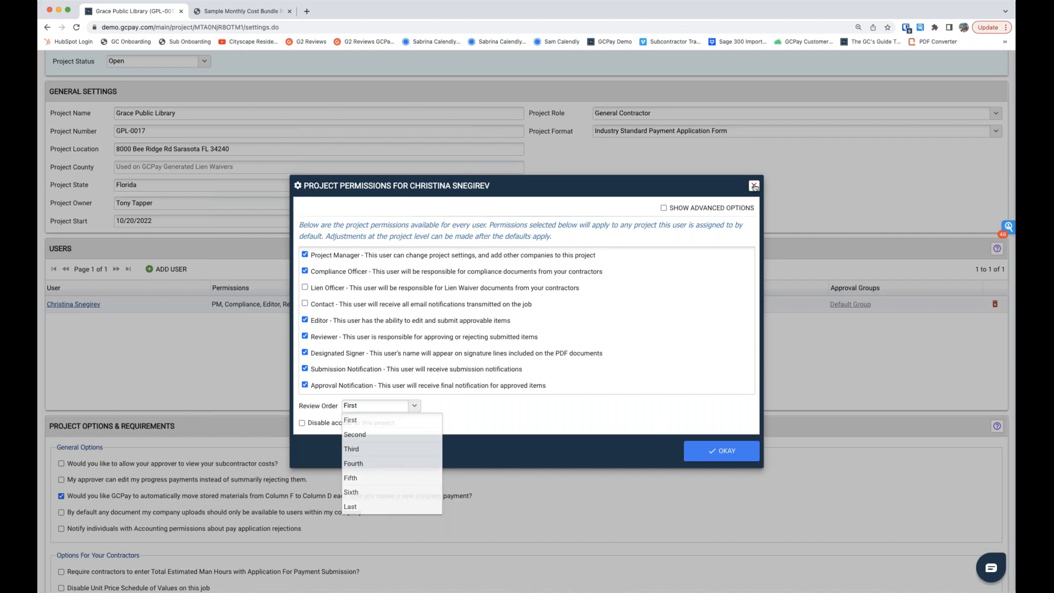
pyautogui.click(754, 186)
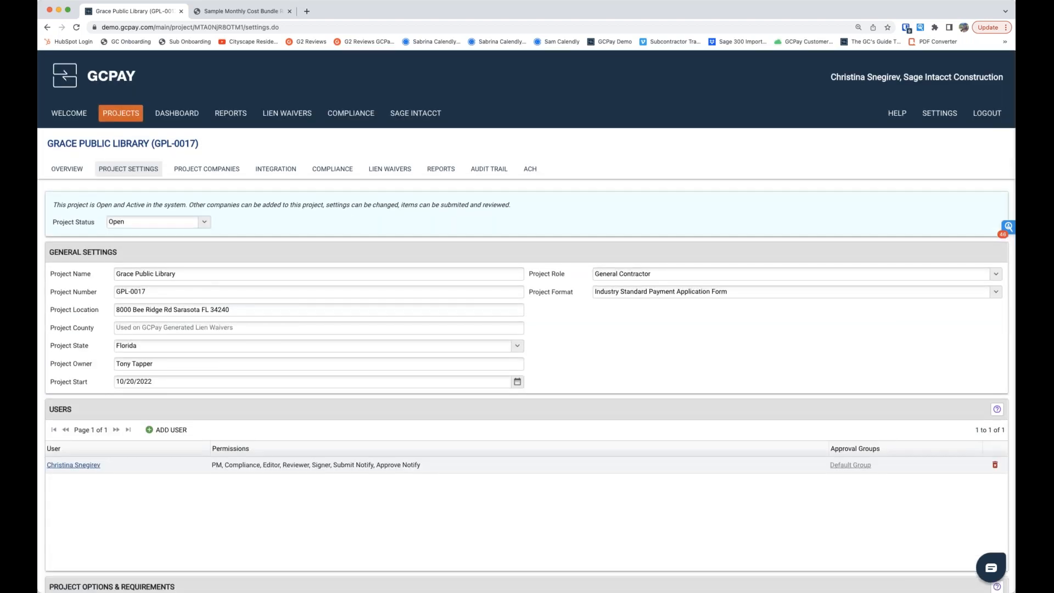
# Step: In the project's companies, search for "d" among the companies that can be added, and close the search without adding one
pyautogui.click(199, 171)
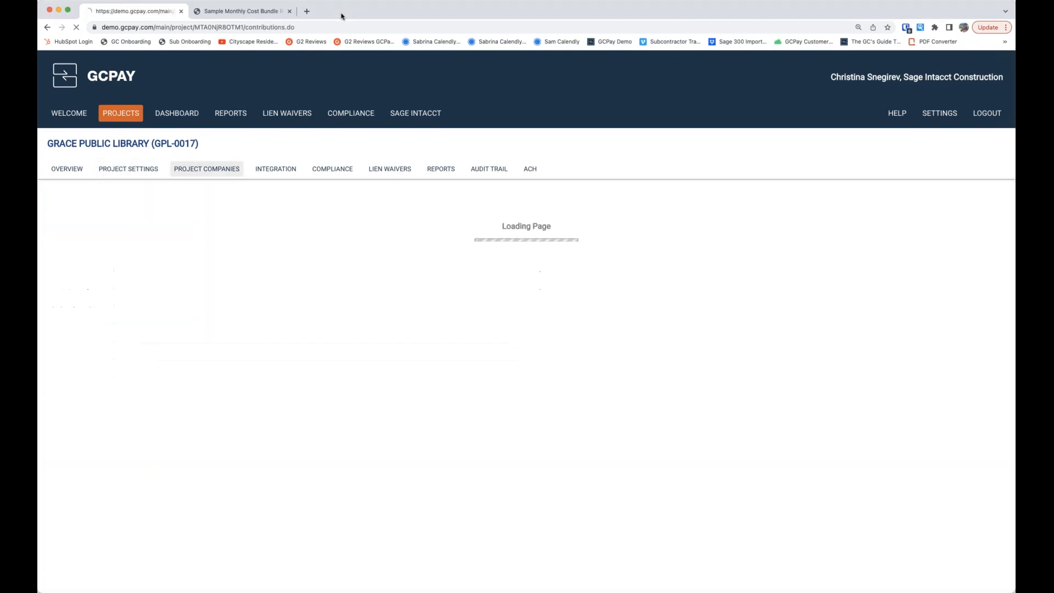
pyautogui.scroll(-1, 325, 323)
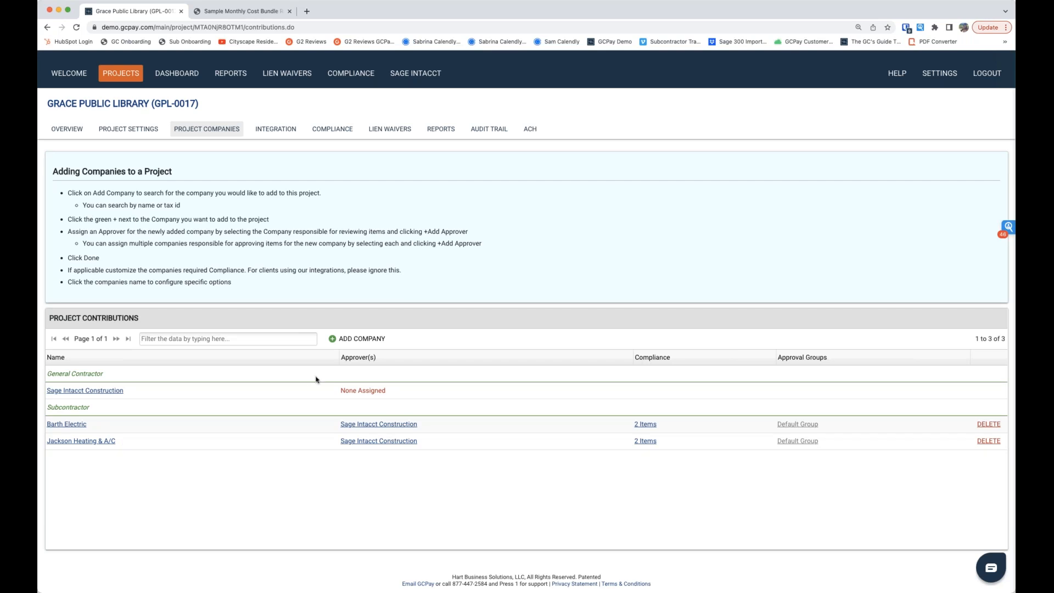
pyautogui.click(340, 342)
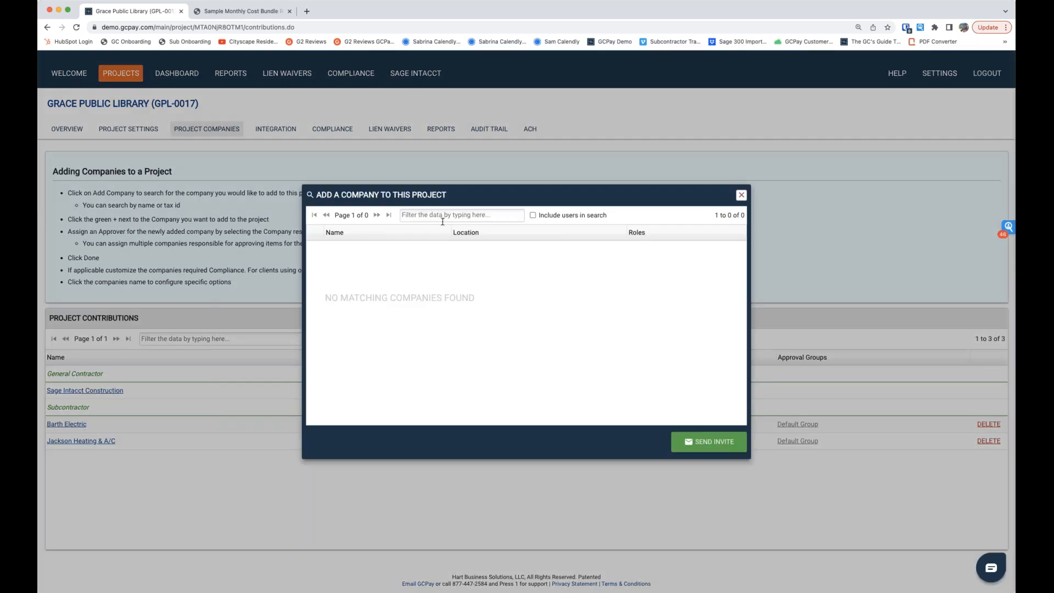
pyautogui.write('d')
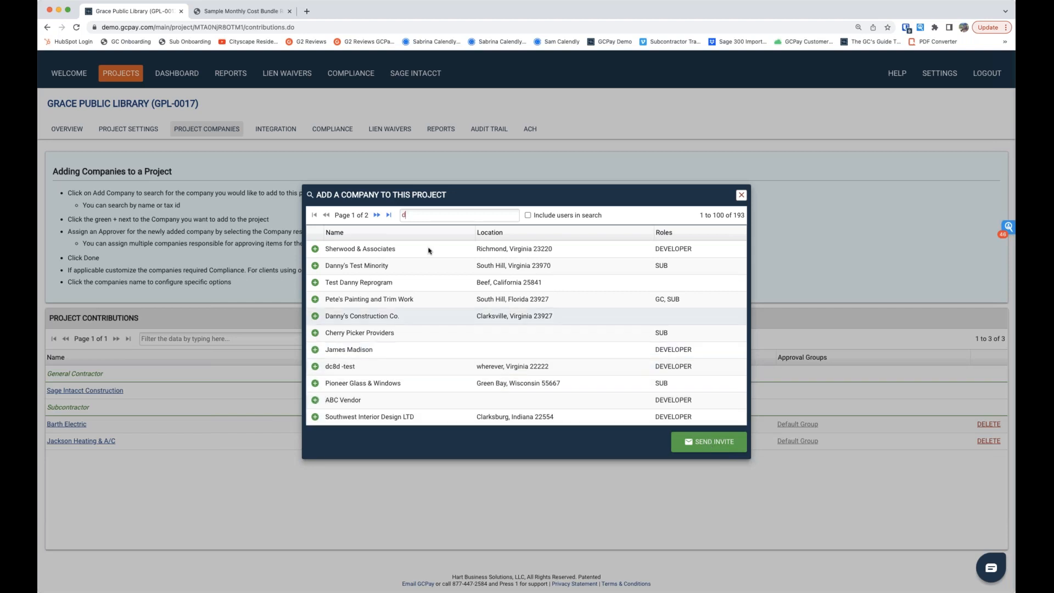
pyautogui.click(740, 196)
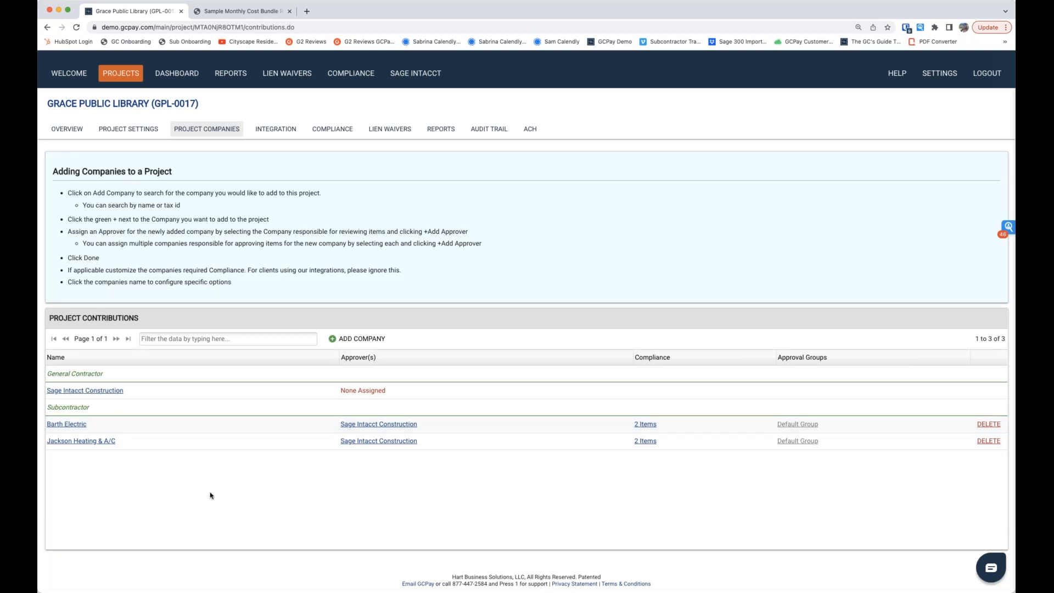
# Step: In the project's integration, auto-select the matched contracts to link, excluding PO-00012, keeping Barth Electric SUB-00231 and Jackson Heating and AC SUB-00229
pyautogui.click(269, 135)
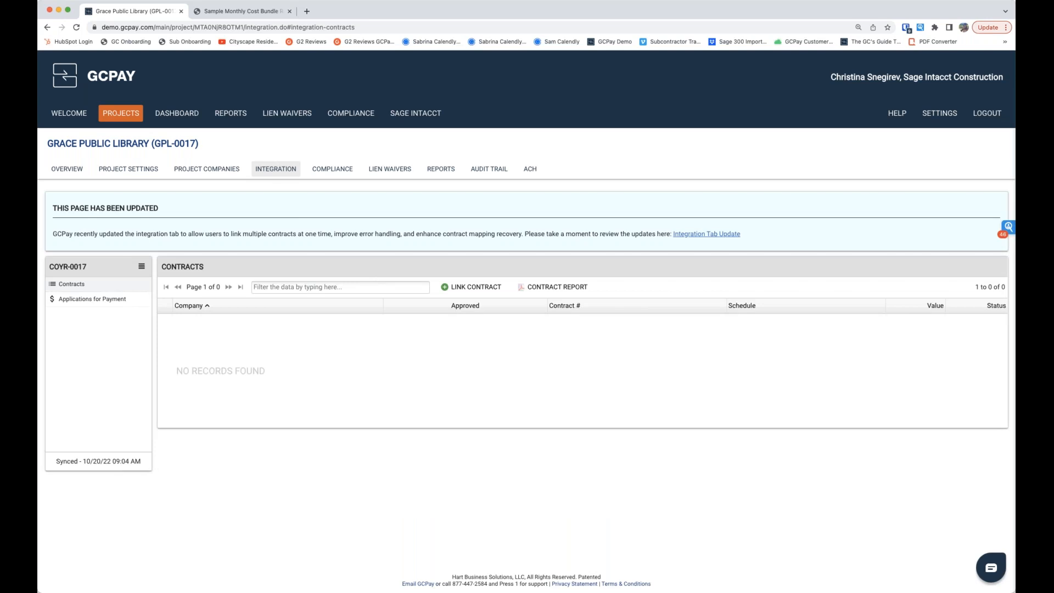
pyautogui.click(461, 294)
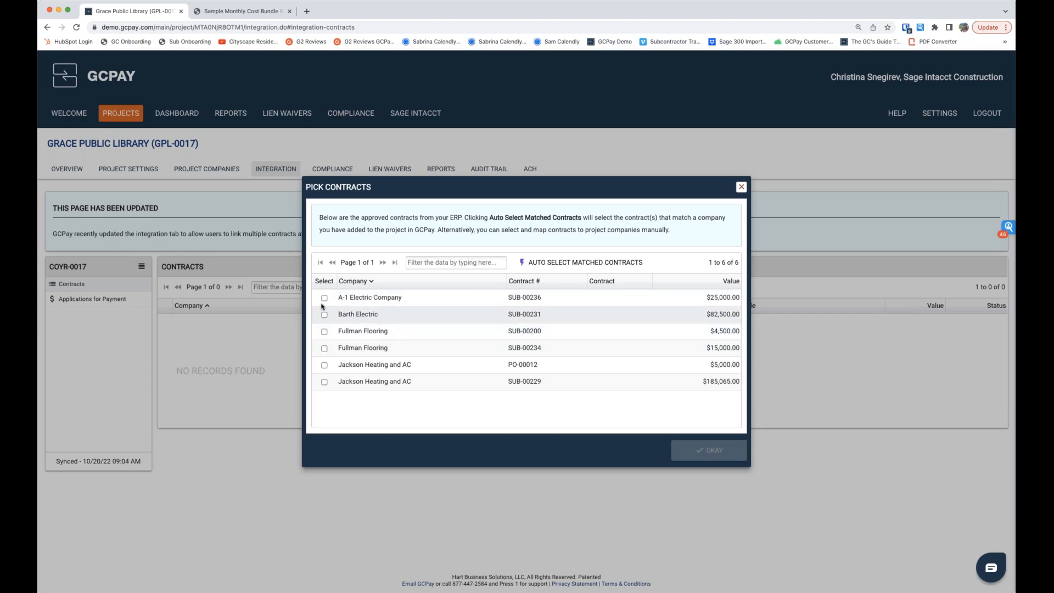
pyautogui.click(555, 267)
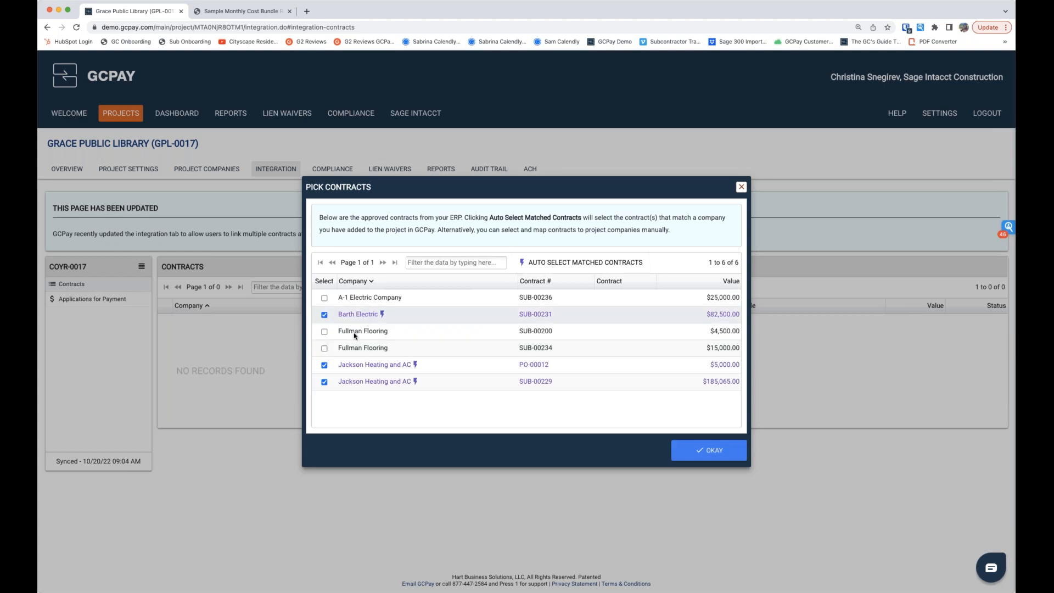
pyautogui.click(324, 365)
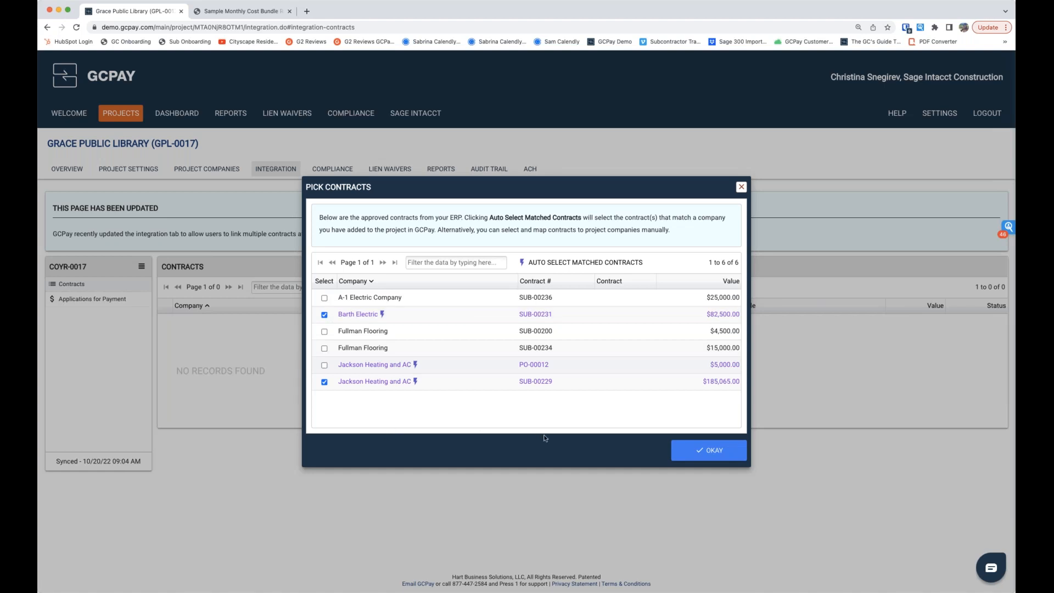
pyautogui.click(694, 456)
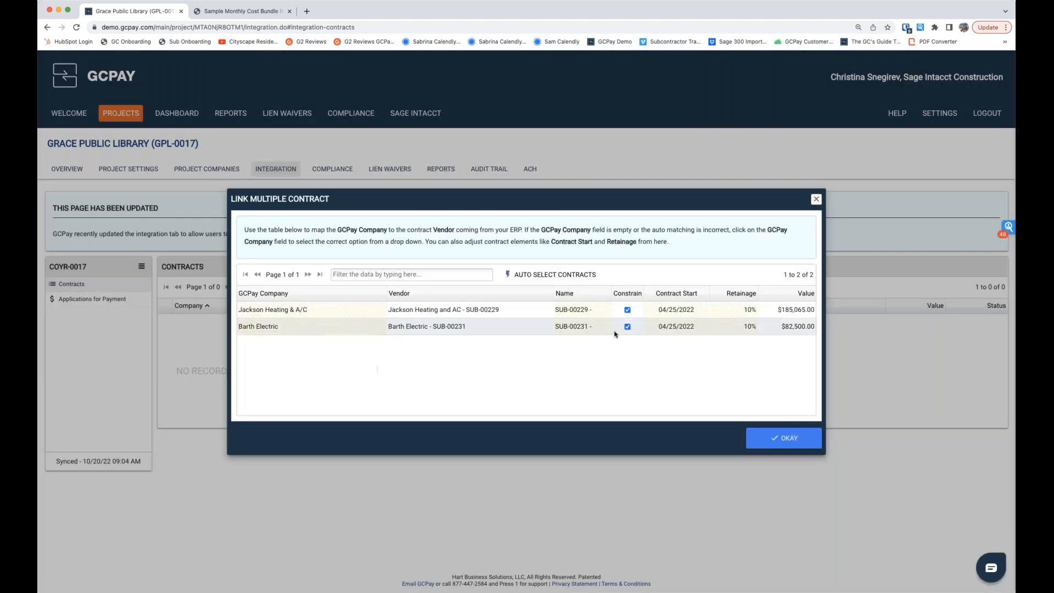
# Step: Turn off Constrain for the Barth Electric contract and link both contracts to their GCPay companies
pyautogui.click(627, 327)
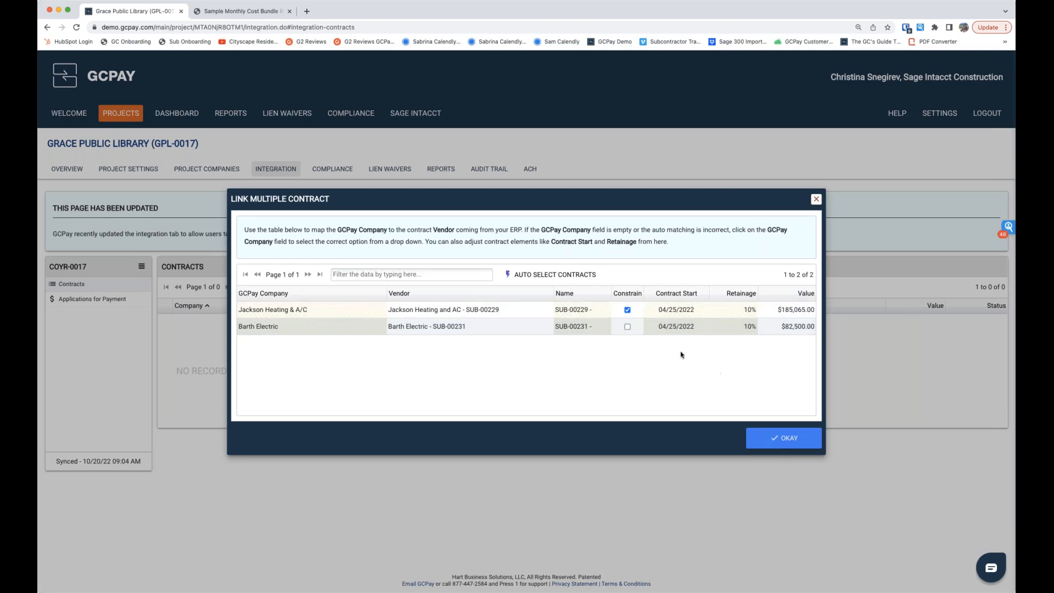
pyautogui.click(776, 439)
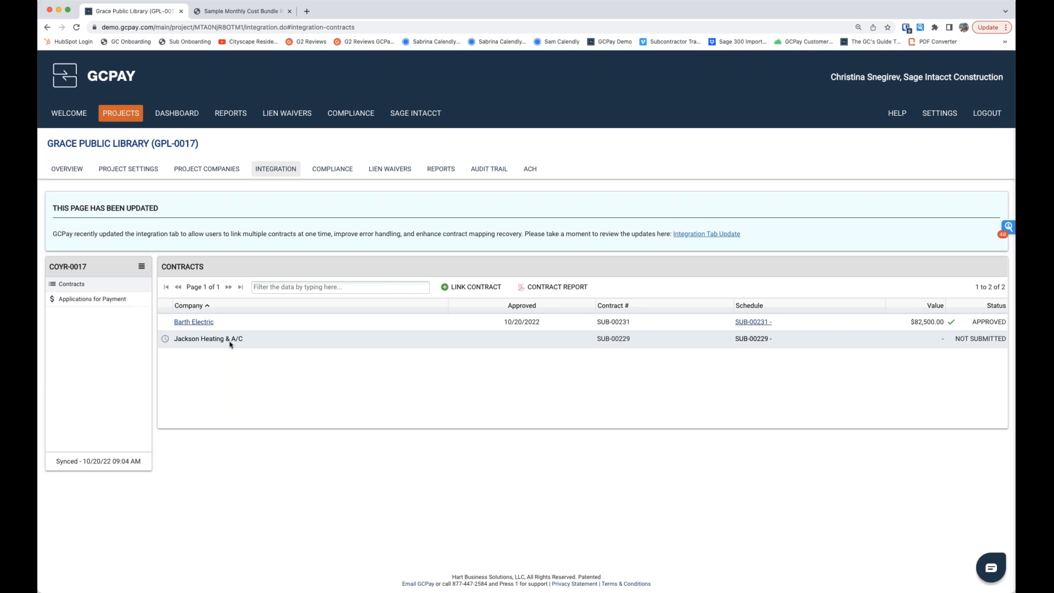
pyautogui.click(208, 323)
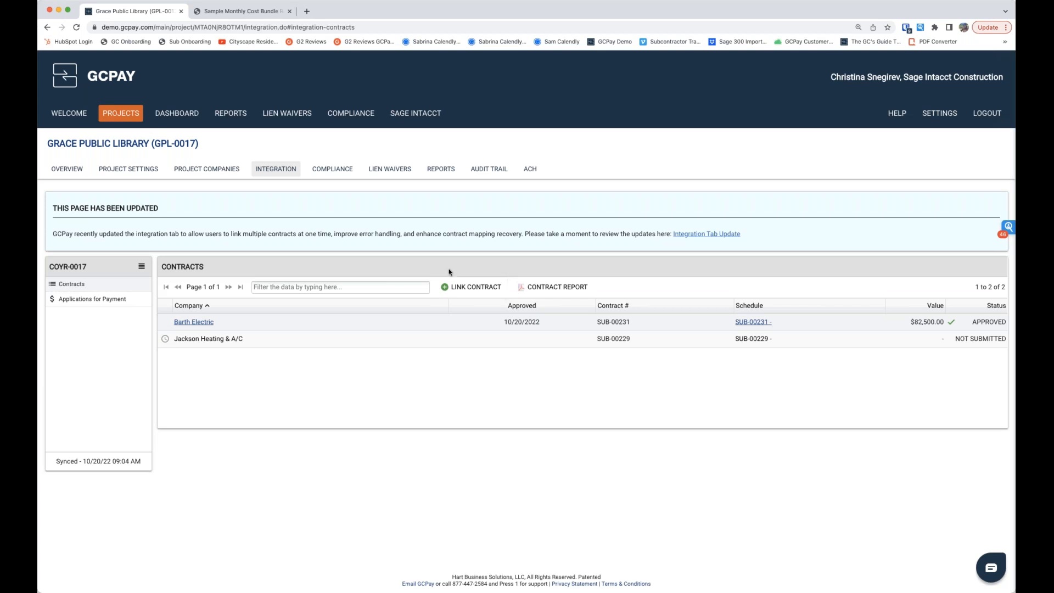
# Step: Review the compliance items of Jackson Heating & A/C on this project and close them
pyautogui.click(333, 172)
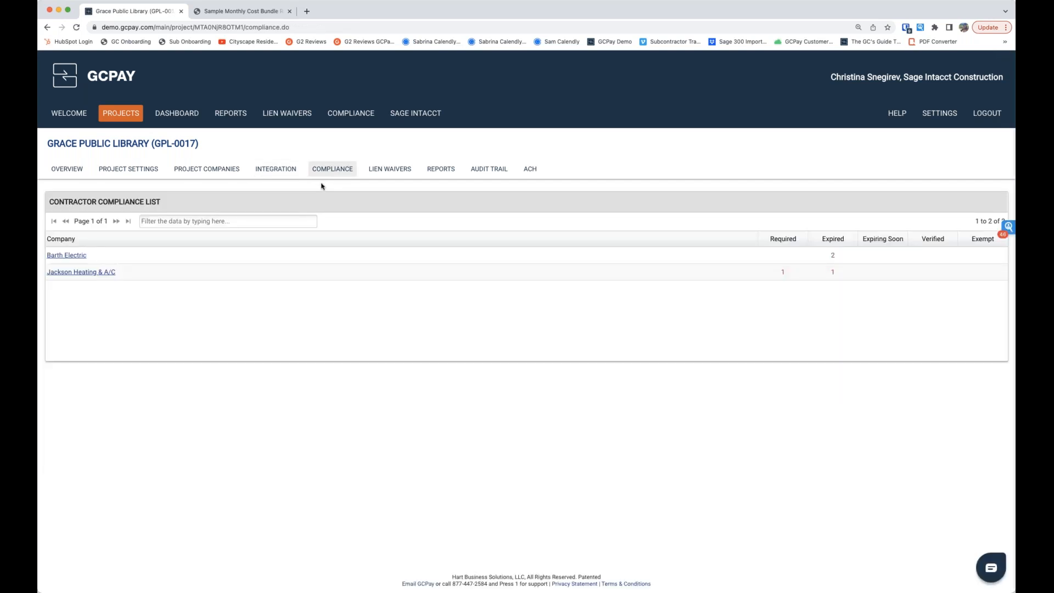
pyautogui.click(87, 272)
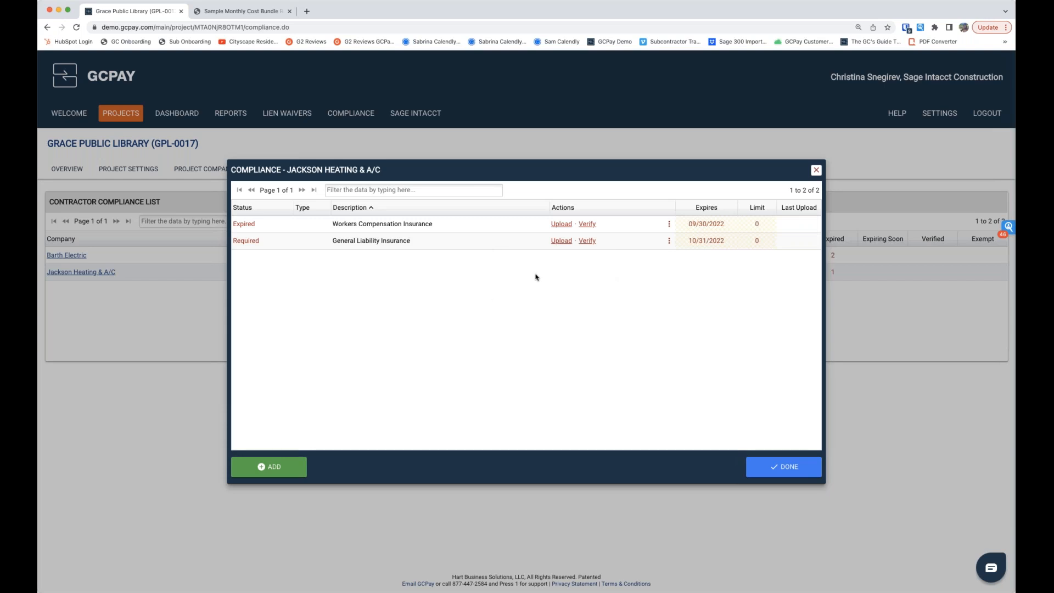
pyautogui.click(817, 170)
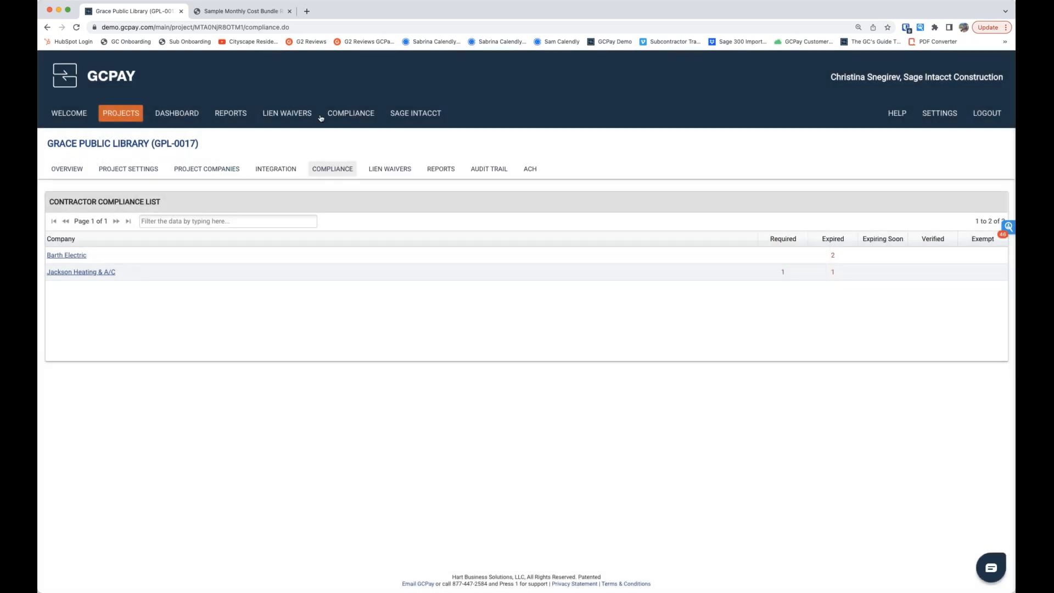
# Step: Log out and log back in with the Jackson Heating & A/C subcontractor's user account
pyautogui.click(993, 118)
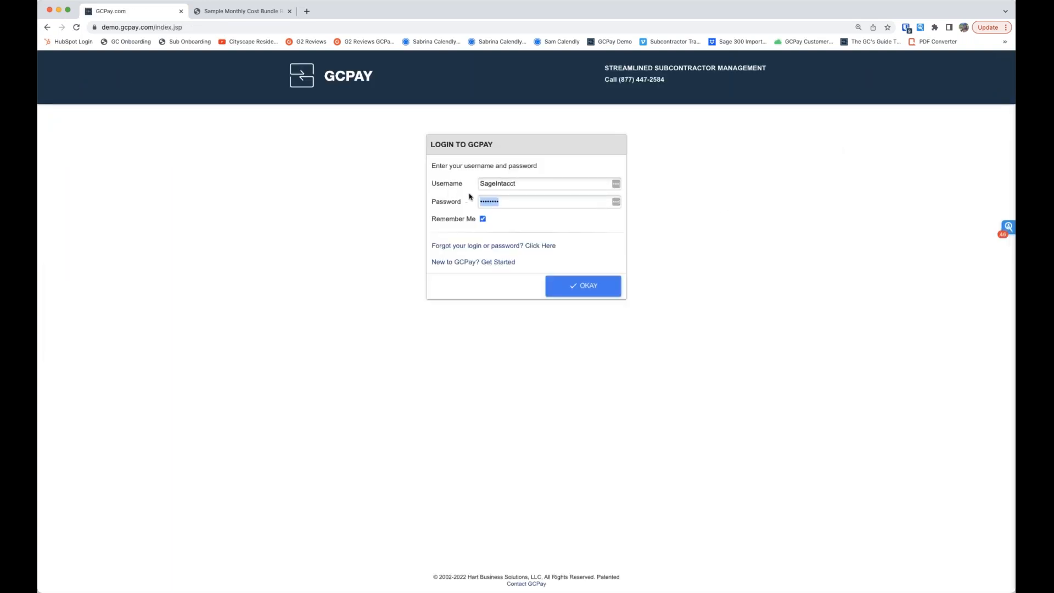
pyautogui.click(498, 184)
pyautogui.press('Tab')
pyautogui.click(565, 285)
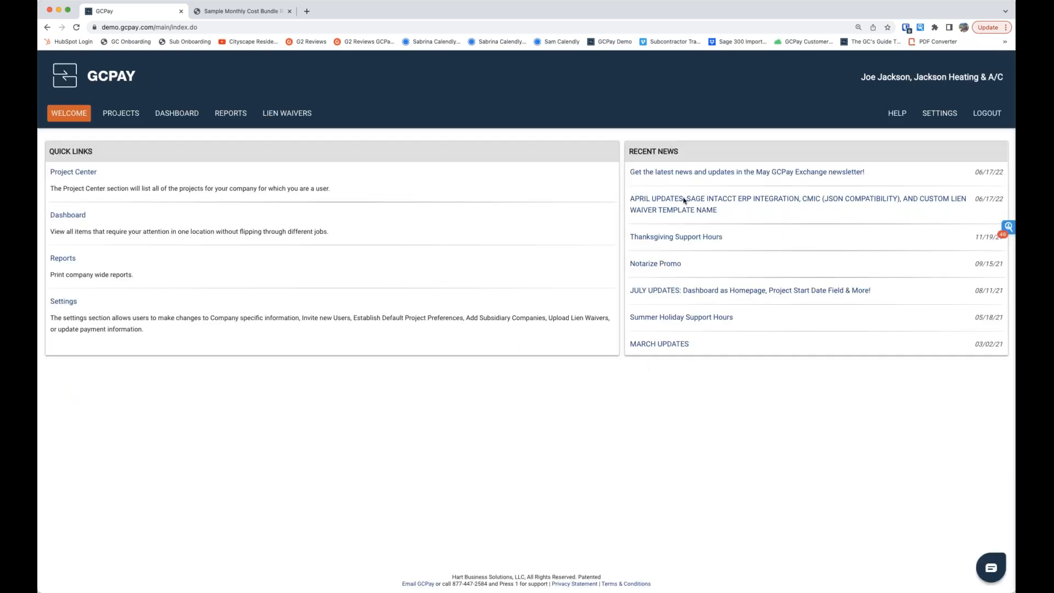
# Step: View the company's projects, then list the outstanding lien waivers across all projects and group them by project
pyautogui.click(122, 115)
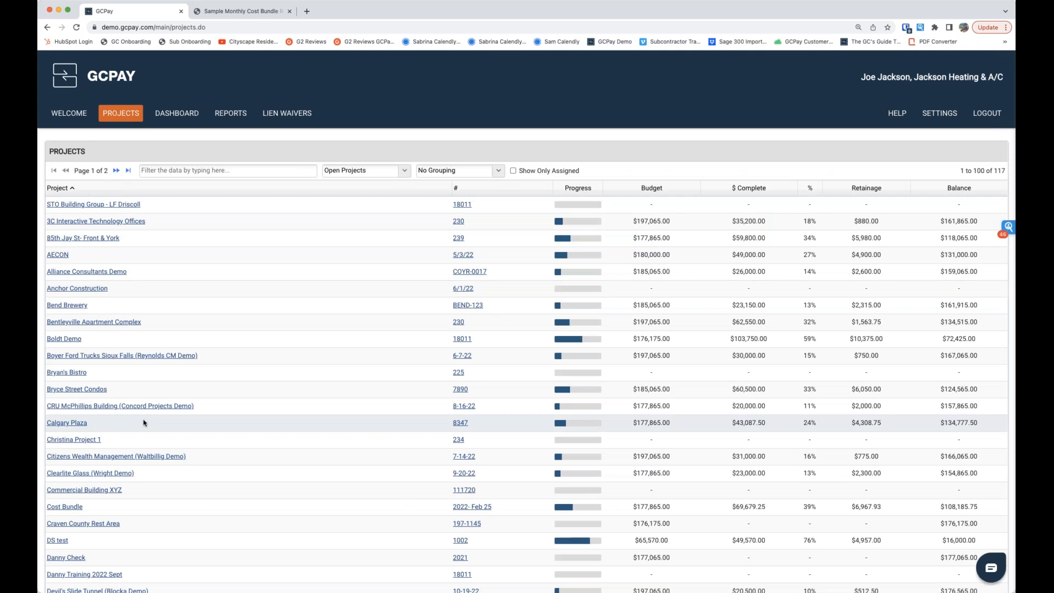
pyautogui.click(183, 116)
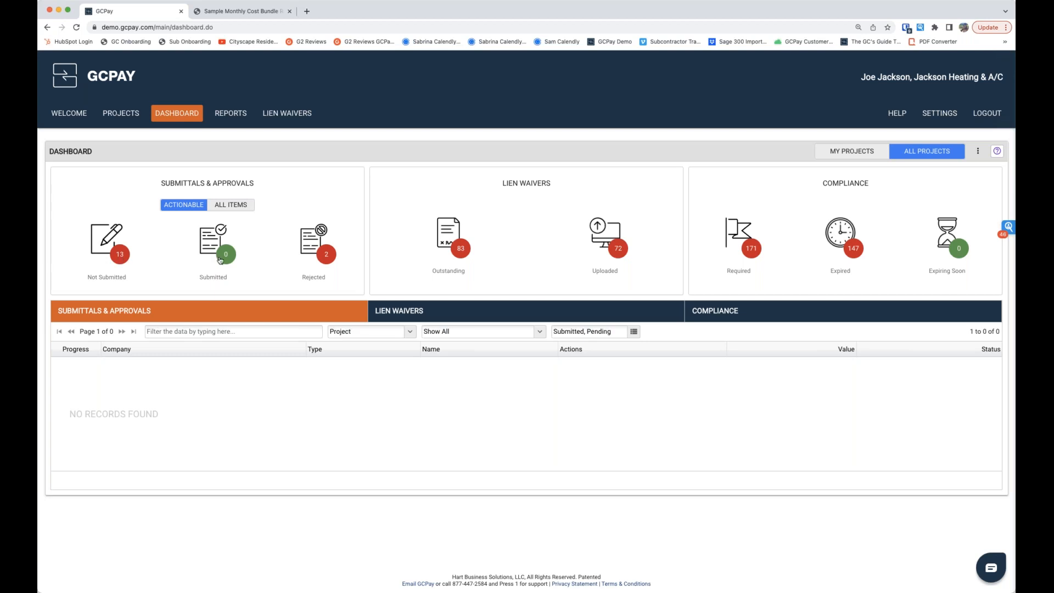
pyautogui.click(465, 254)
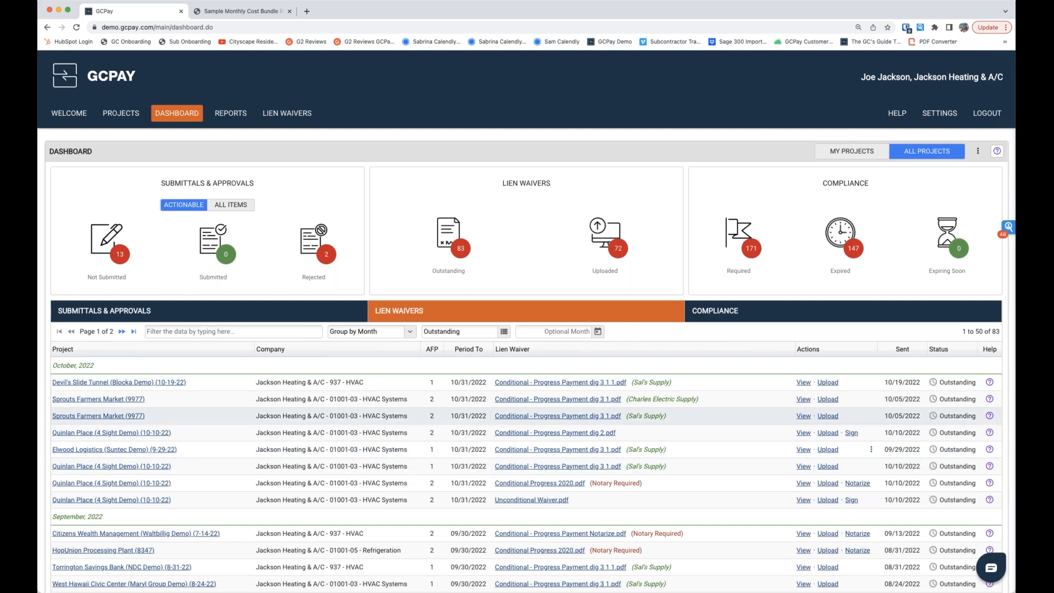
pyautogui.scroll(-1, 495, 418)
pyautogui.scroll(-2, 494, 418)
pyautogui.click(410, 267)
pyautogui.click(376, 322)
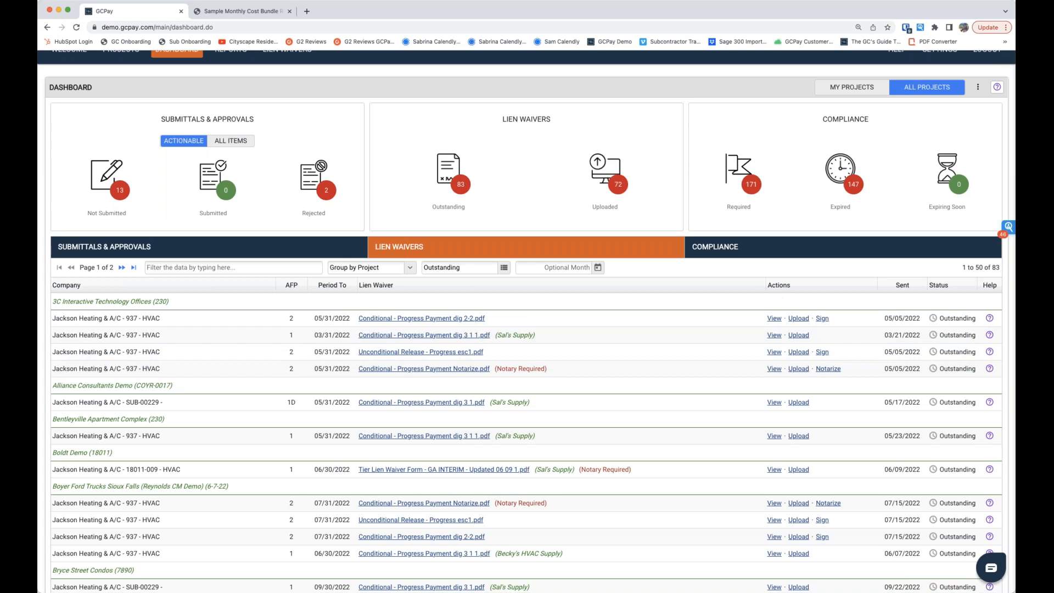
# Step: Review the expired compliance items across all projects and check the available grouping options
pyautogui.click(851, 185)
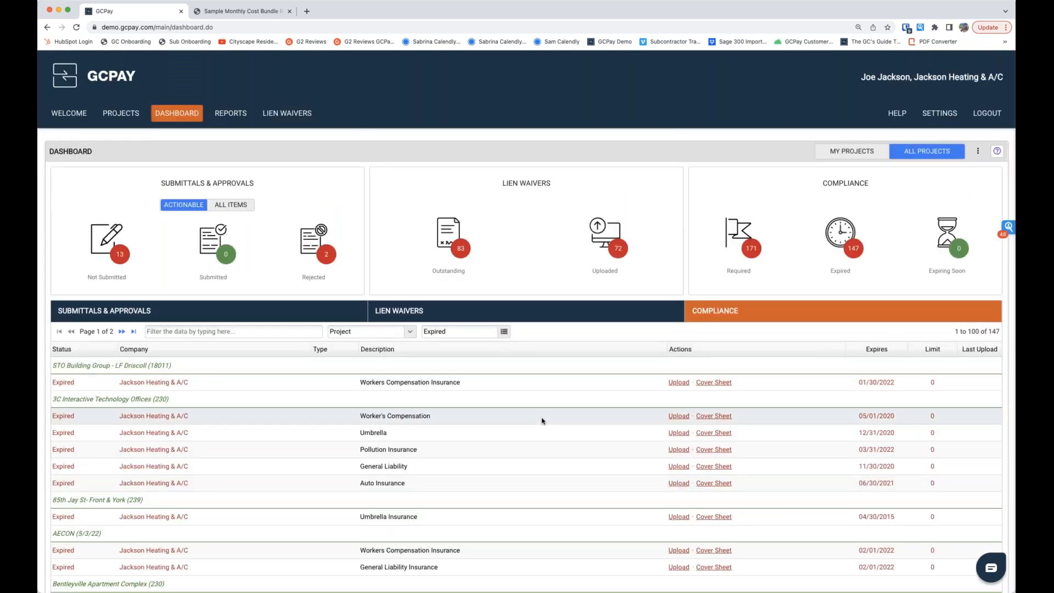
pyautogui.scroll(-1, 500, 415)
pyautogui.scroll(-5, 501, 416)
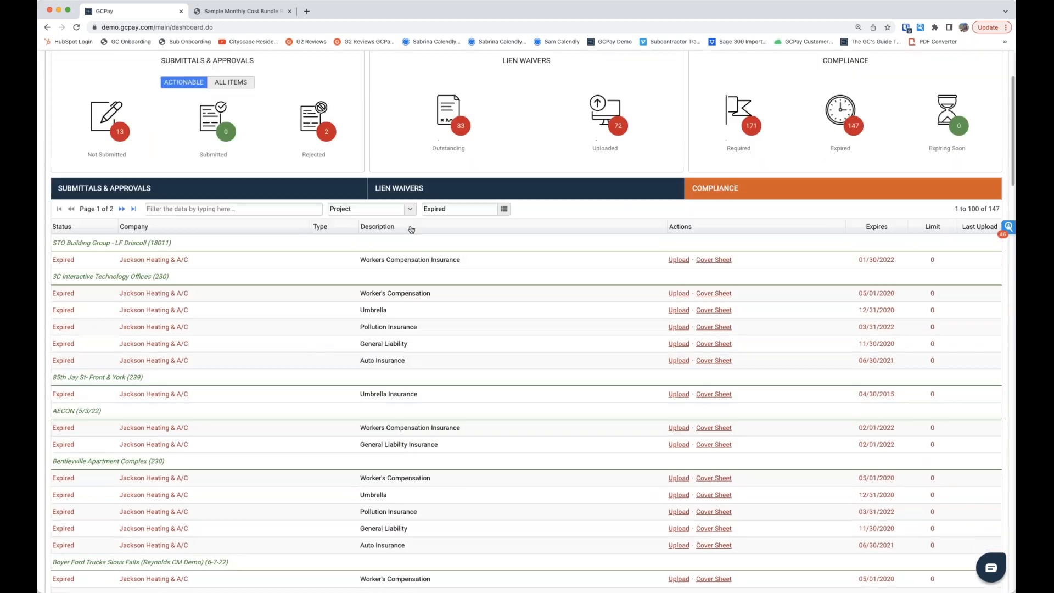
pyautogui.click(410, 209)
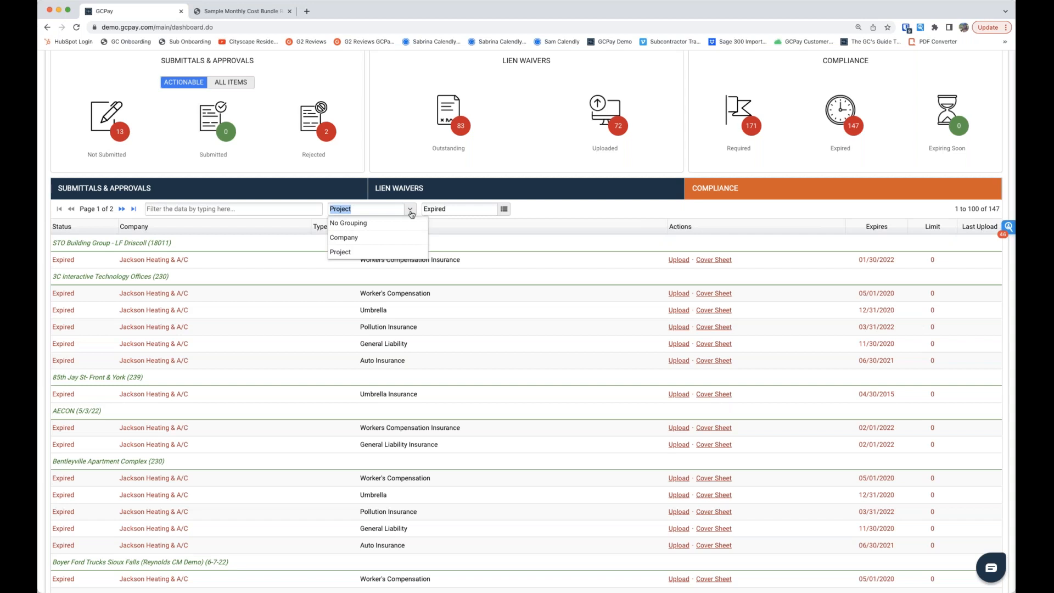
pyautogui.click(637, 245)
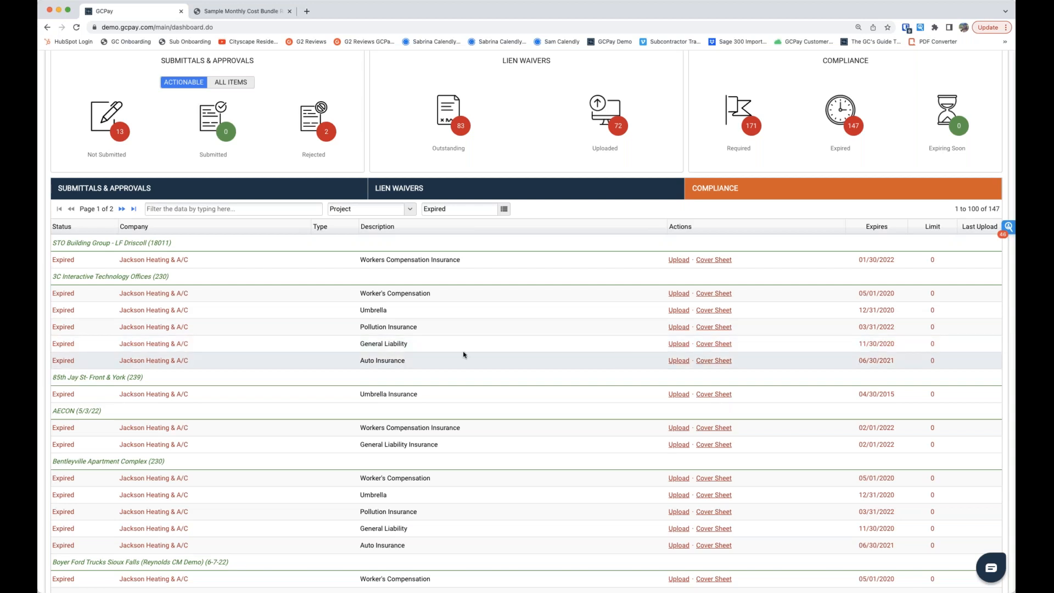
pyautogui.scroll(5, 465, 355)
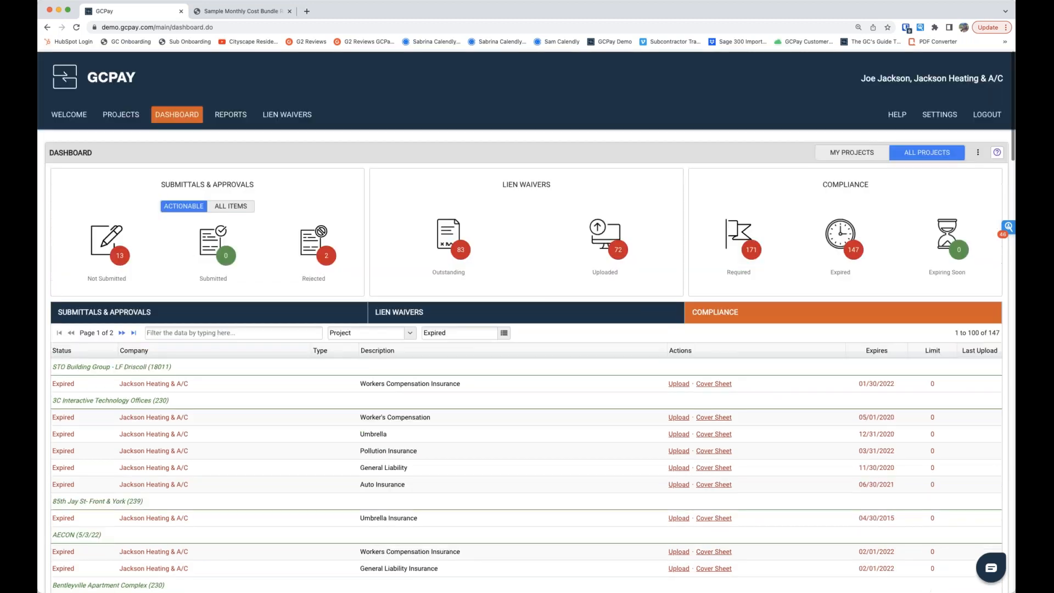
# Step: List the submittals not yet submitted and open the Grace Public Library SUB-00229 schedule of values for editing
pyautogui.click(121, 254)
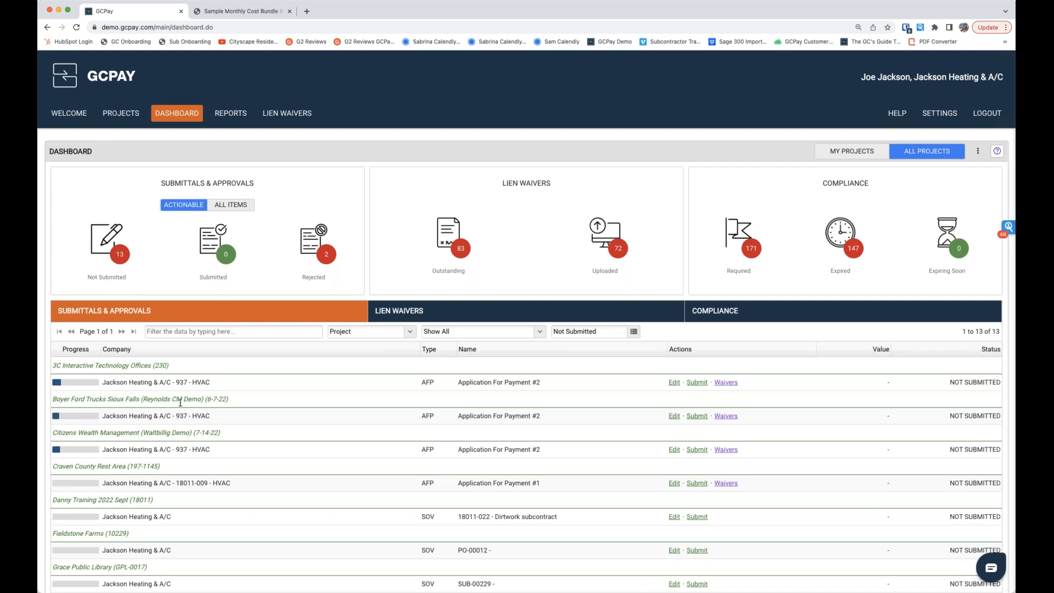
pyautogui.scroll(-1, 177, 397)
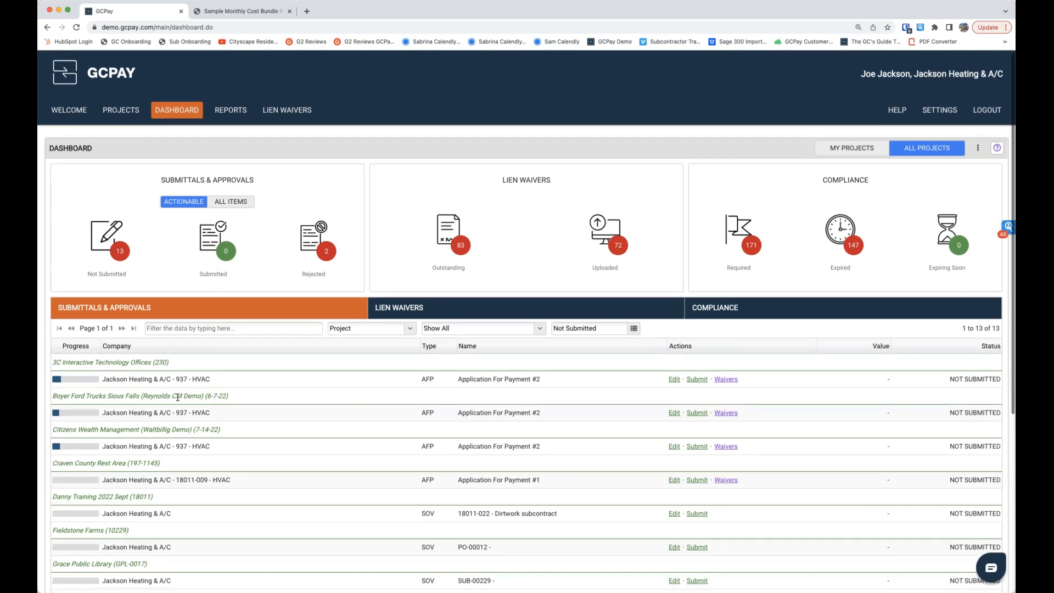
pyautogui.scroll(-5, 177, 396)
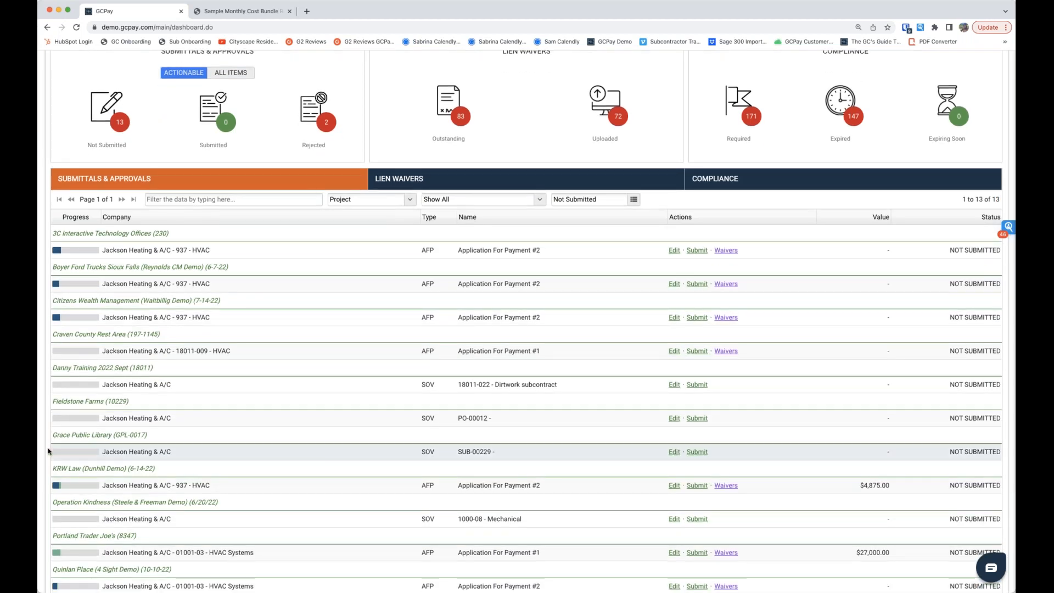
pyautogui.moveTo(55, 436); pyautogui.dragTo(145, 436)
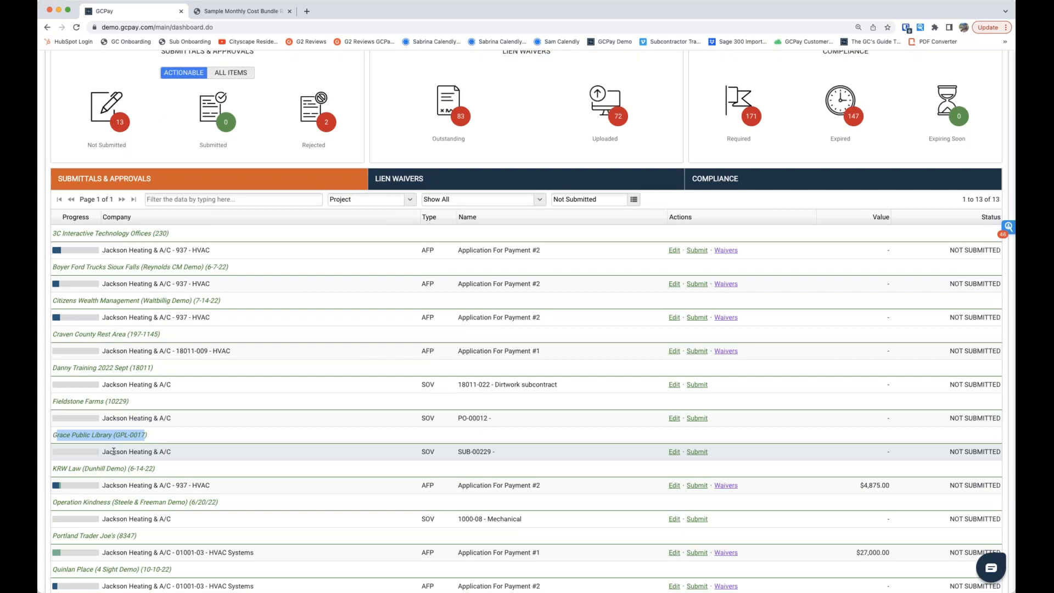
pyautogui.moveTo(111, 452); pyautogui.dragTo(193, 454)
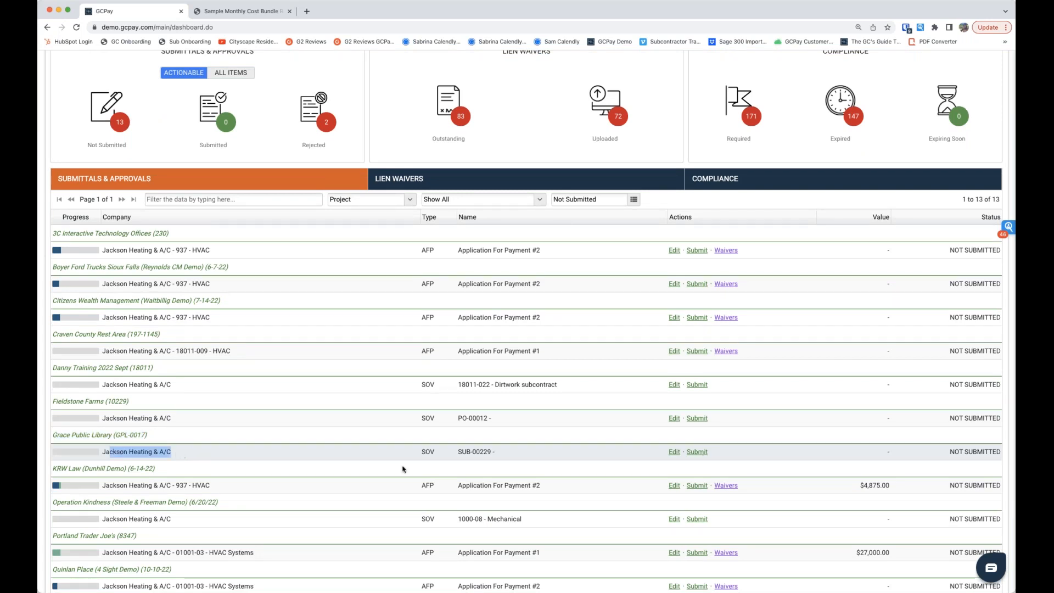
pyautogui.click(430, 452)
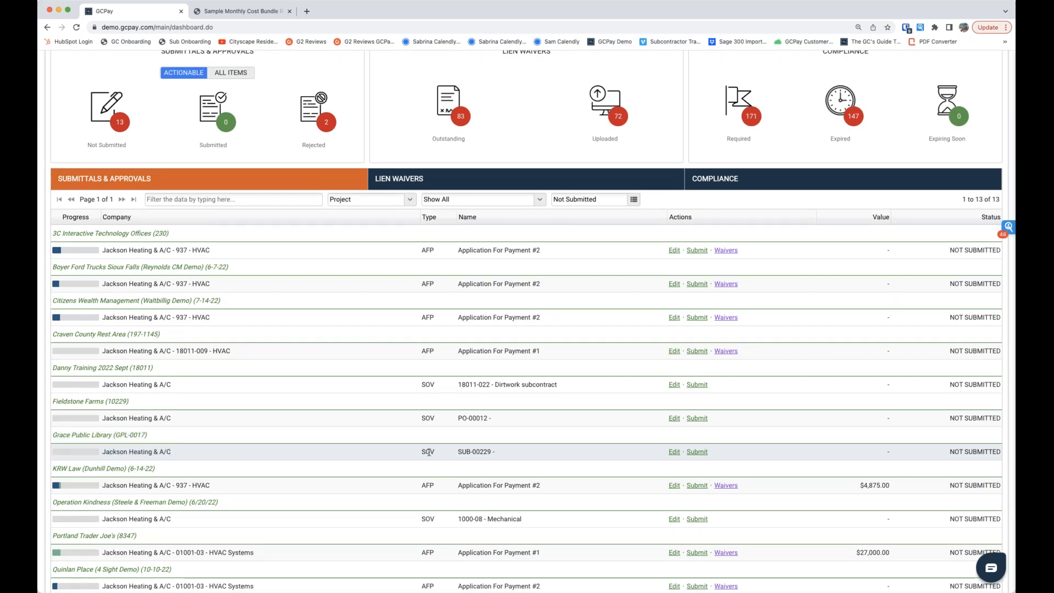
pyautogui.click(673, 454)
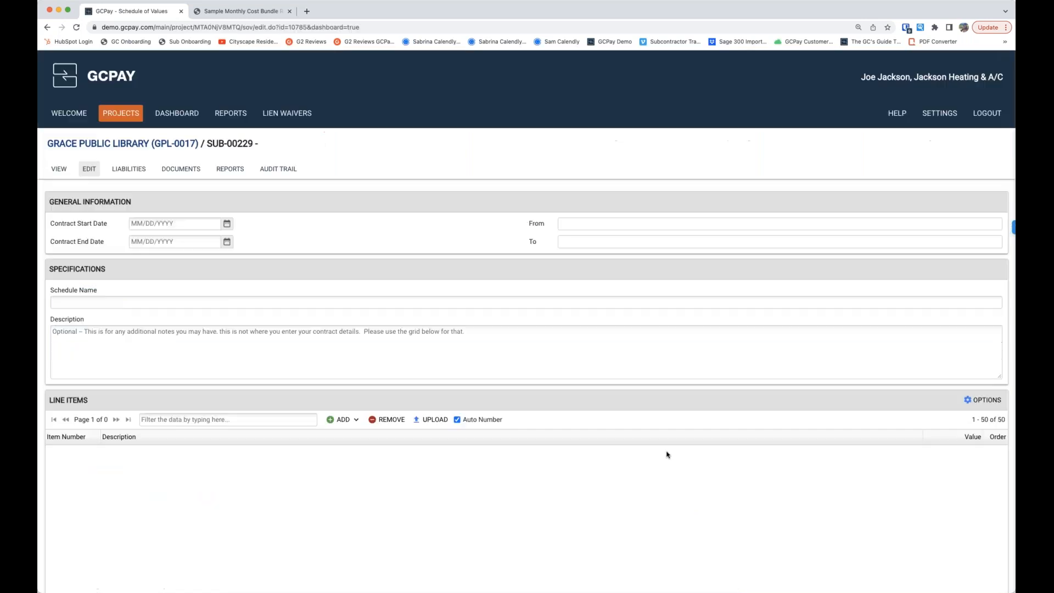
# Step: Check the required schedule total and add two blank line items to the schedule of values
pyautogui.scroll(-5, 522, 436)
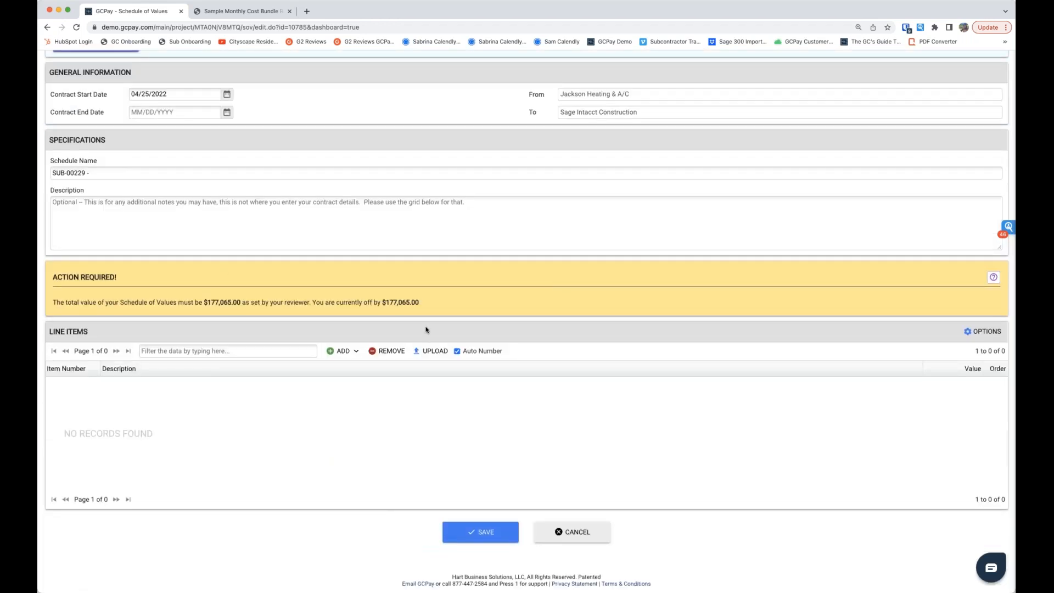
pyautogui.moveTo(432, 305); pyautogui.dragTo(386, 303)
pyautogui.click(424, 306)
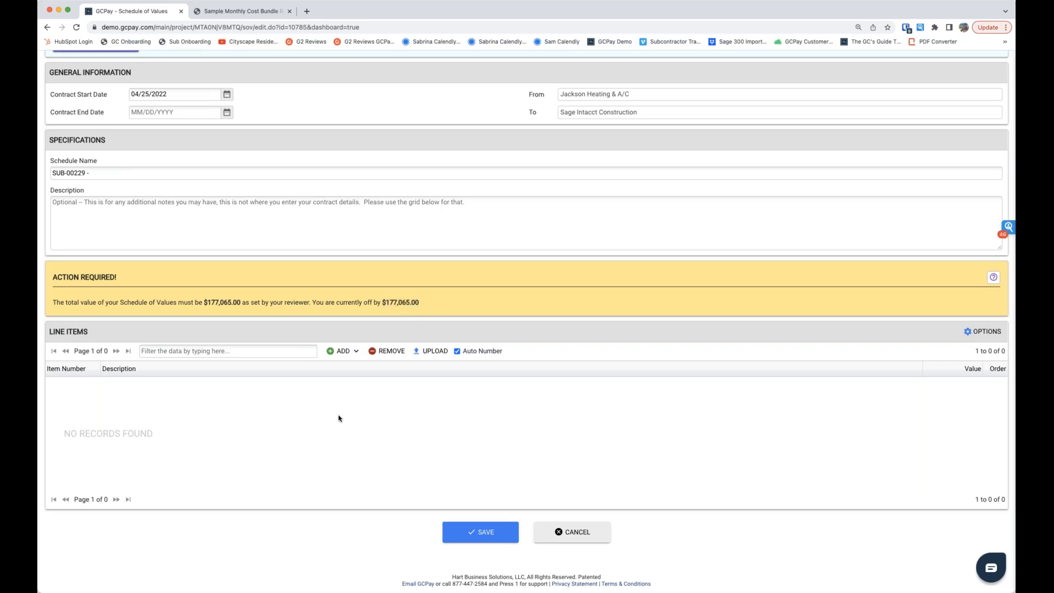
pyautogui.click(357, 352)
pyautogui.click(352, 390)
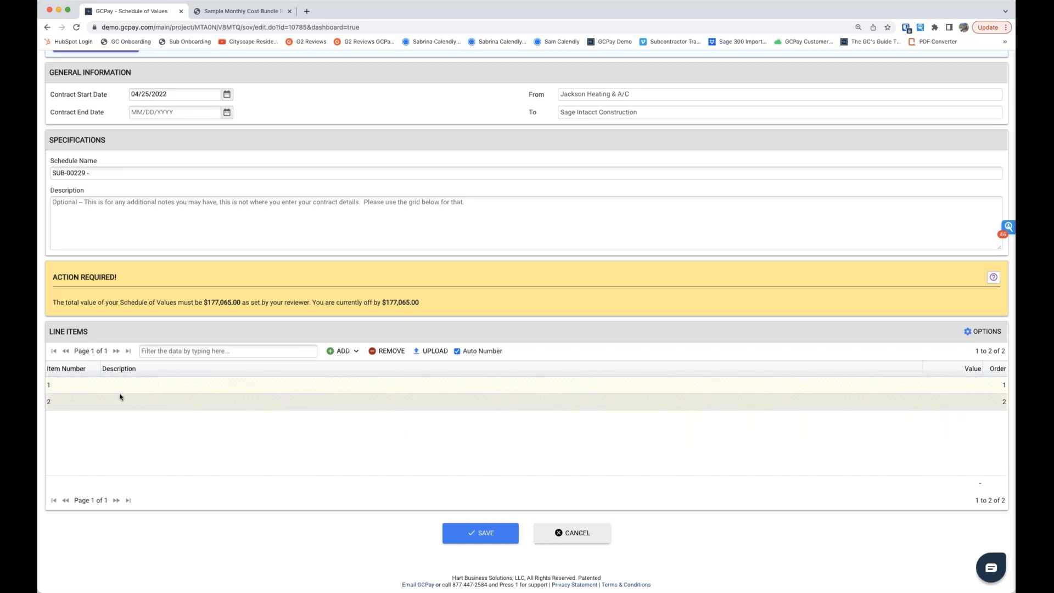
# Step: Upload the Excel schedule file to fill in the HVAC line items and check it against the constrained value
pyautogui.click(434, 351)
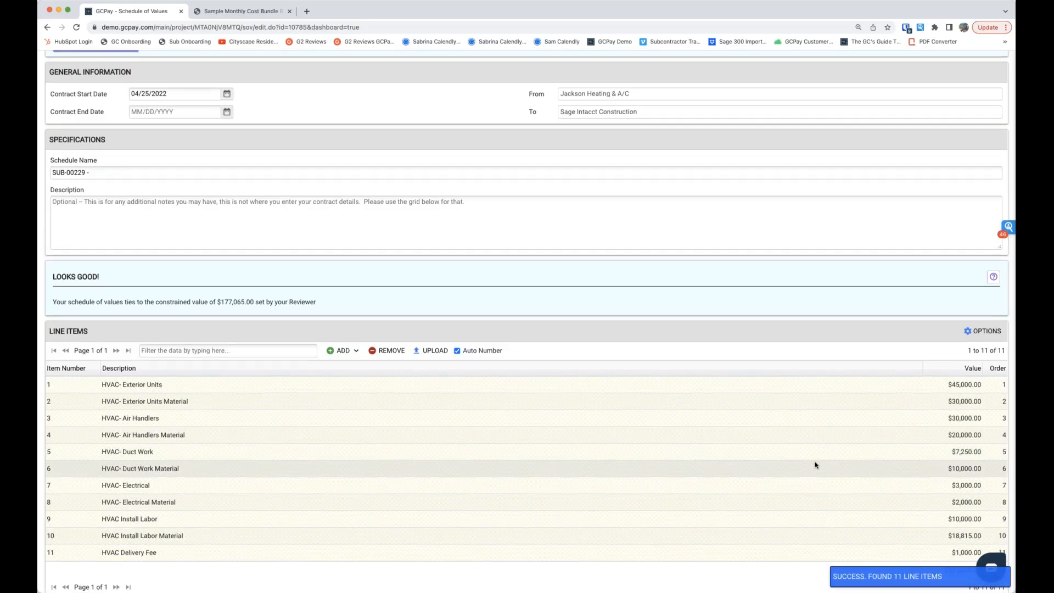
pyautogui.scroll(-3, 815, 465)
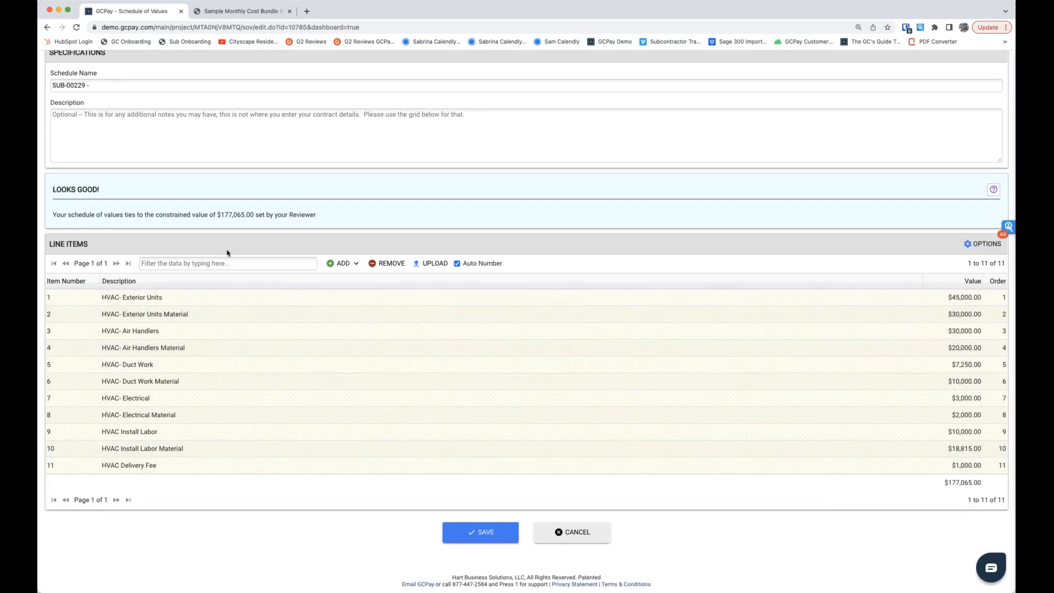
pyautogui.moveTo(52, 191); pyautogui.dragTo(151, 196)
pyautogui.click(152, 194)
# Step: Set the value of the HVAC Delivery Fee line item to $2,000.00
pyautogui.click(967, 465)
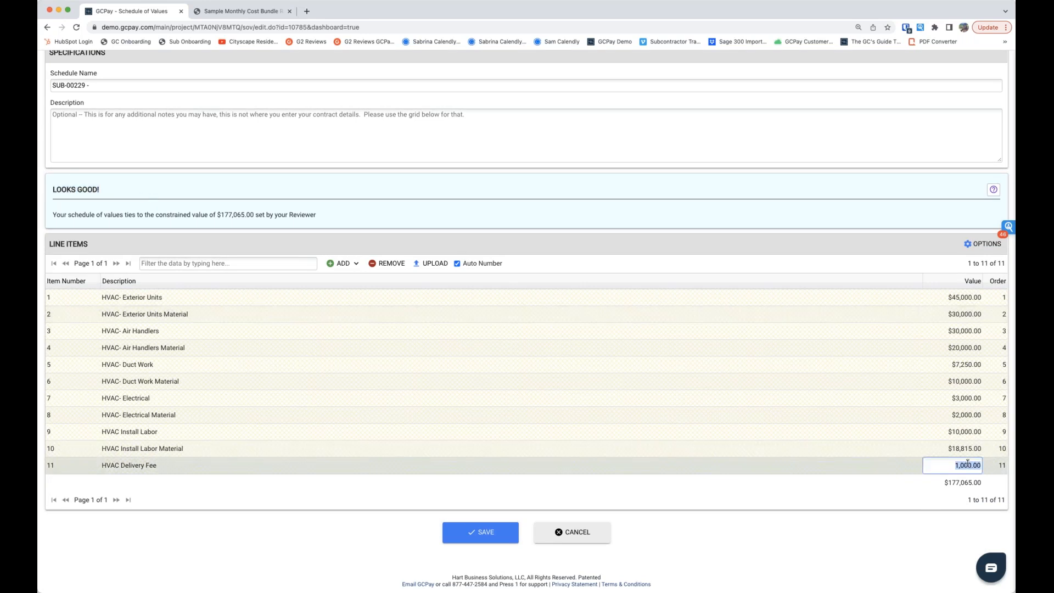
pyautogui.write('2,00')
pyautogui.write('0')
pyautogui.press('Return')
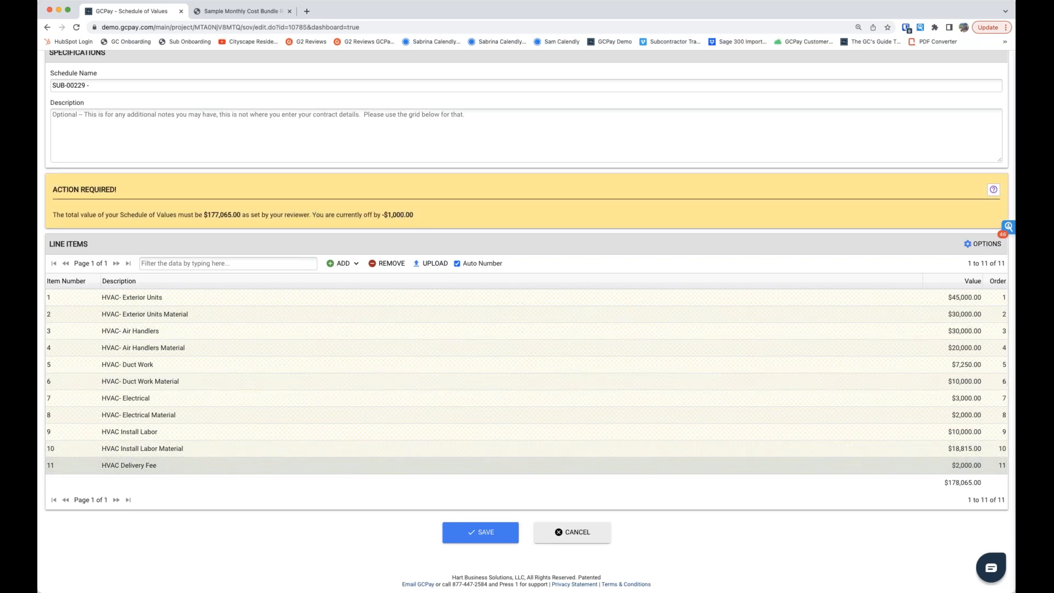
# Step: Set the HVAC Delivery Fee line item's value to $1,000.00 and save the schedule of values
pyautogui.click(961, 464)
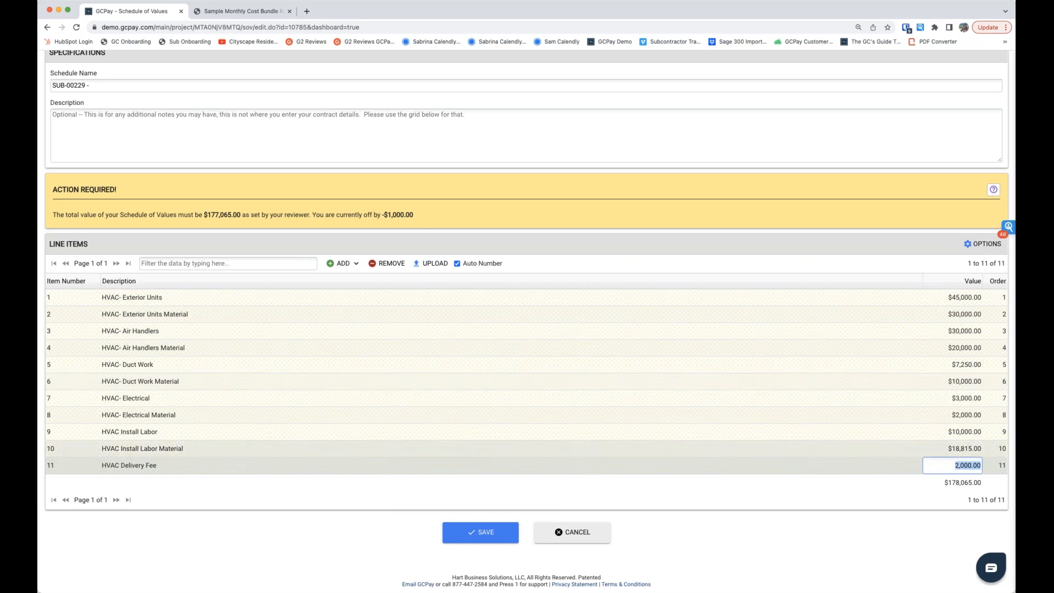
pyautogui.write('1000')
pyautogui.press('Return')
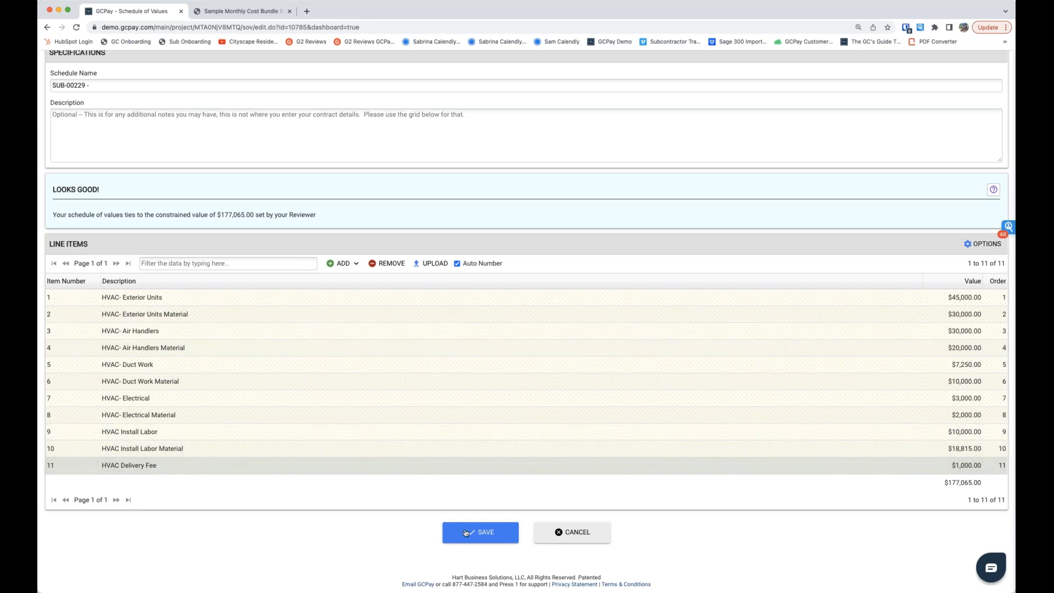
pyautogui.click(482, 535)
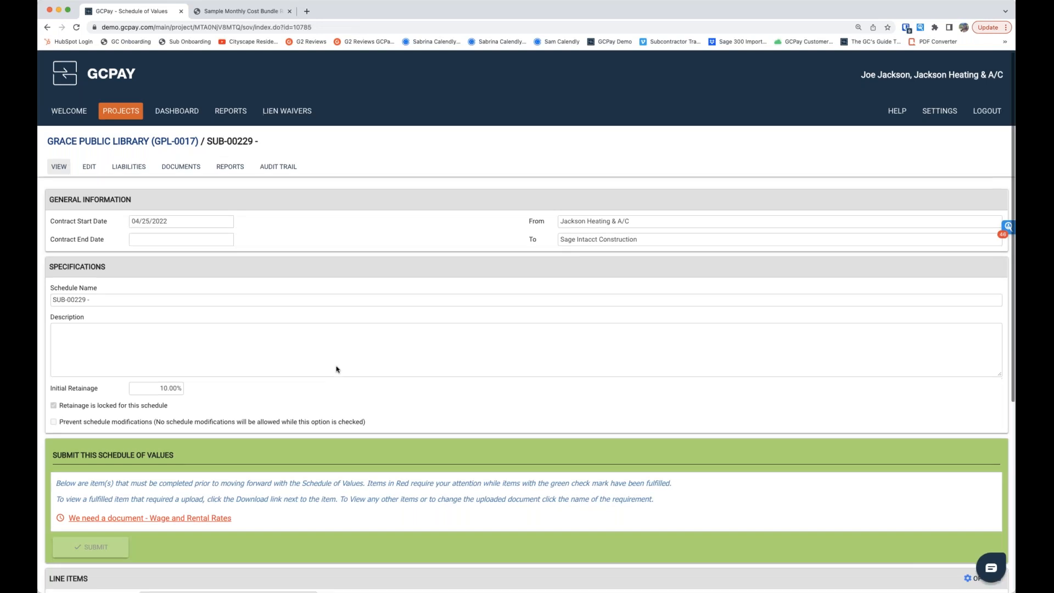
# Step: Upload the required Wage and Rental Rates document for the SUB-00229 schedule of values
pyautogui.scroll(-5, 337, 369)
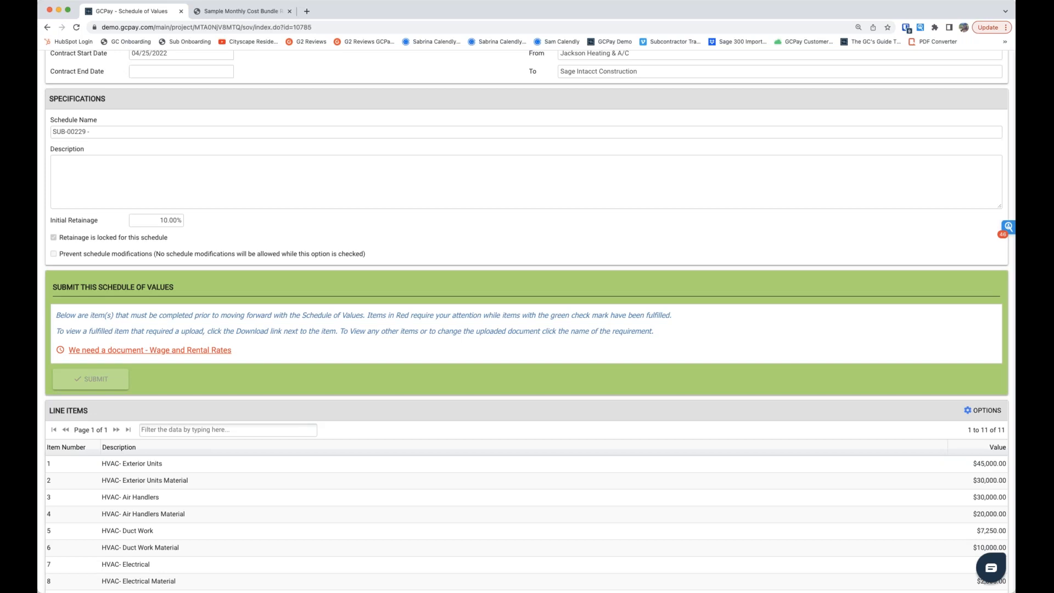
pyautogui.scroll(-2, 149, 316)
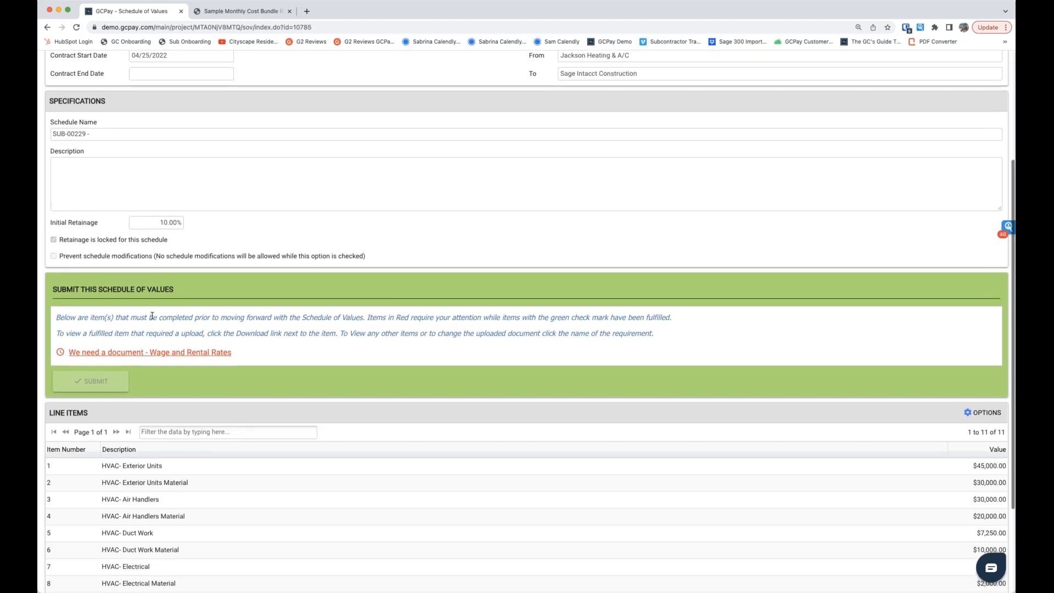
pyautogui.scroll(-1, 152, 315)
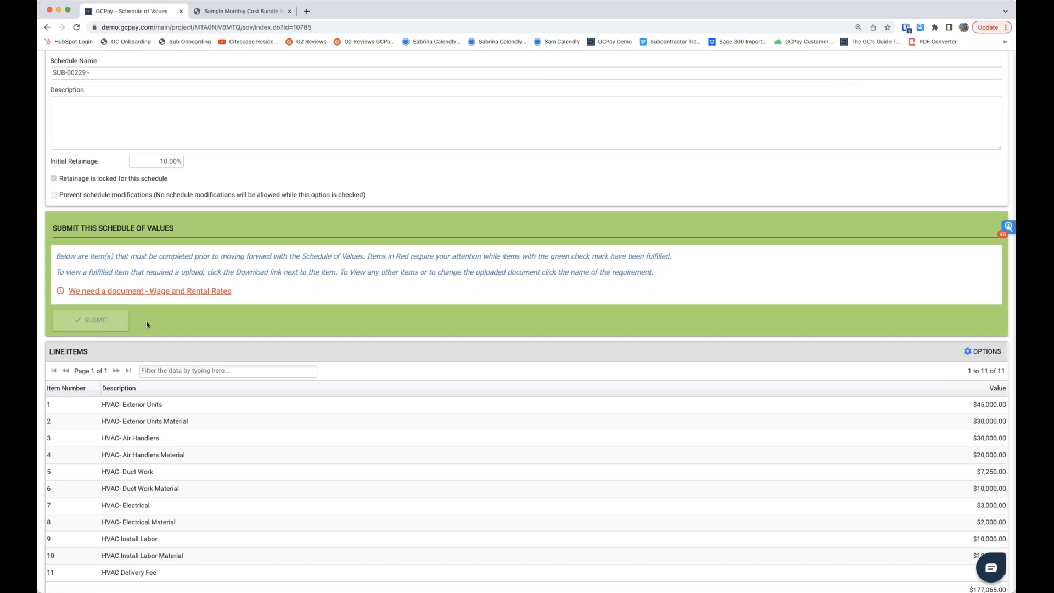
pyautogui.scroll(-1, 159, 318)
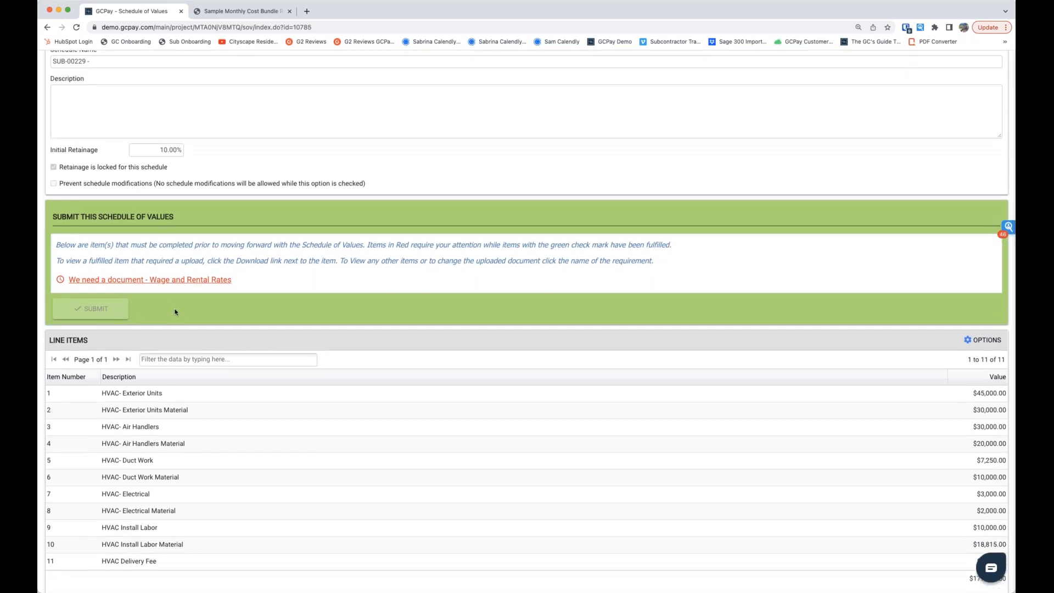
pyautogui.click(171, 281)
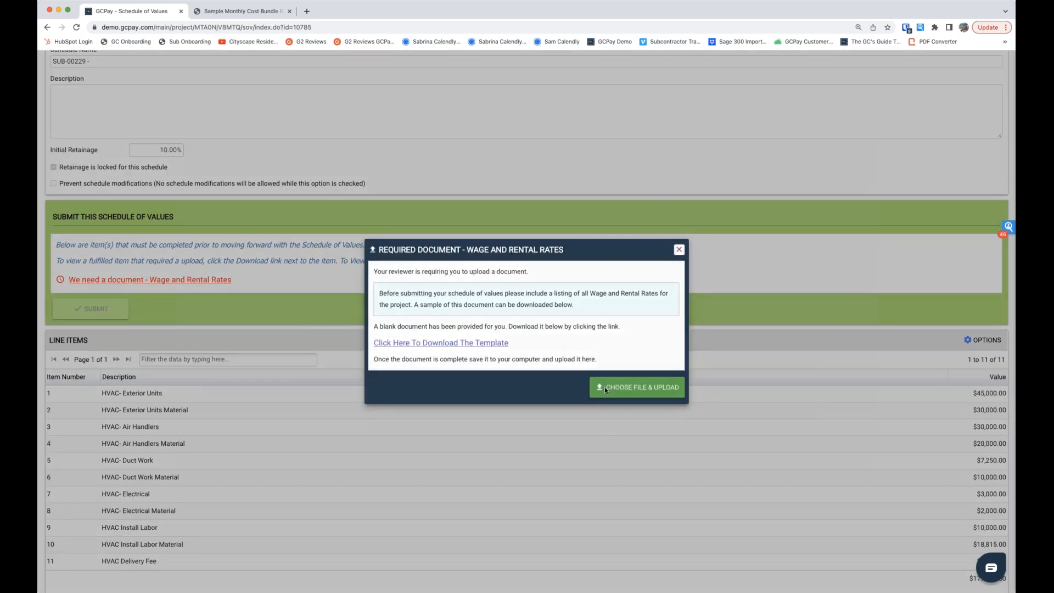
pyautogui.click(605, 389)
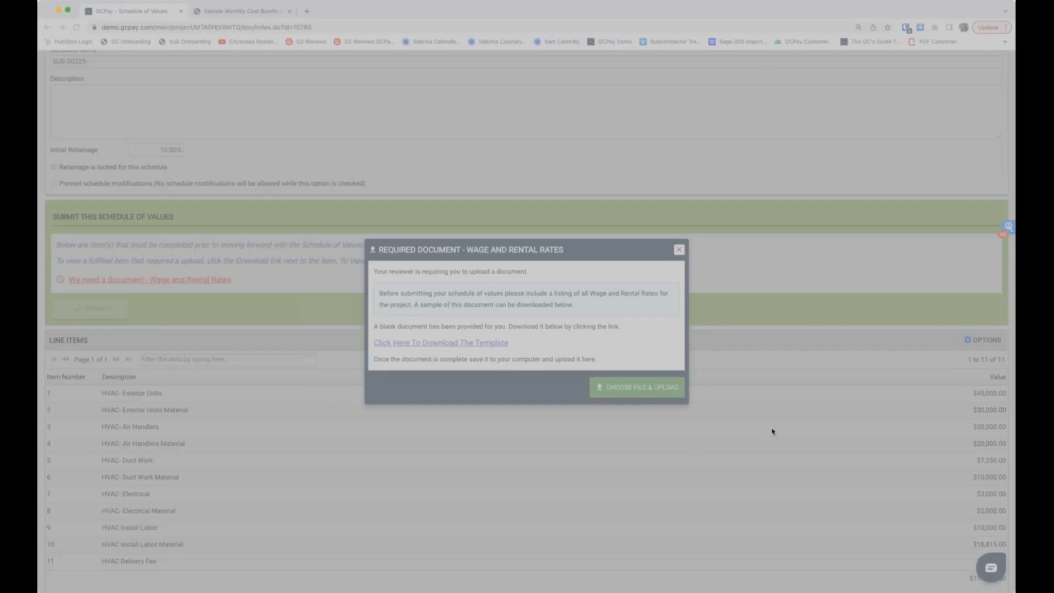
pyautogui.click(826, 454)
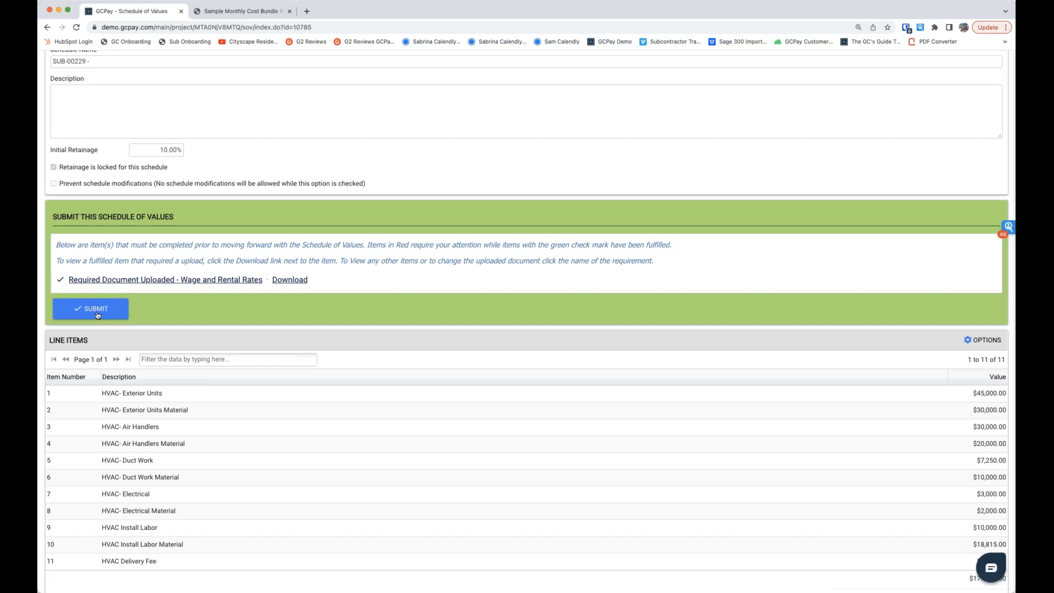
# Step: Submit the SUB-00229 schedule of values to the reviewer without a comment
pyautogui.click(97, 315)
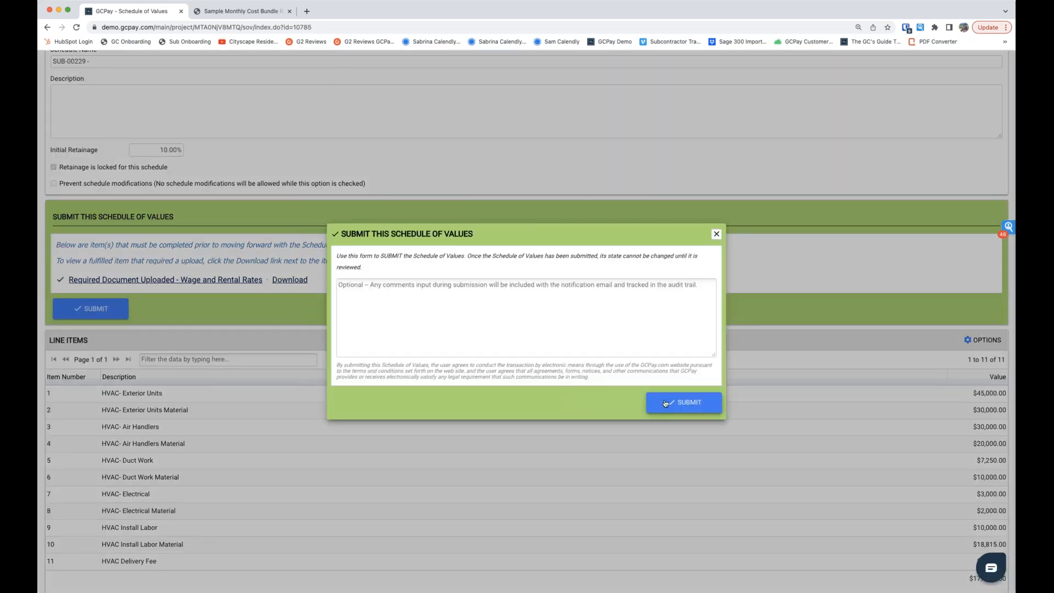
pyautogui.click(666, 401)
pyautogui.click(516, 345)
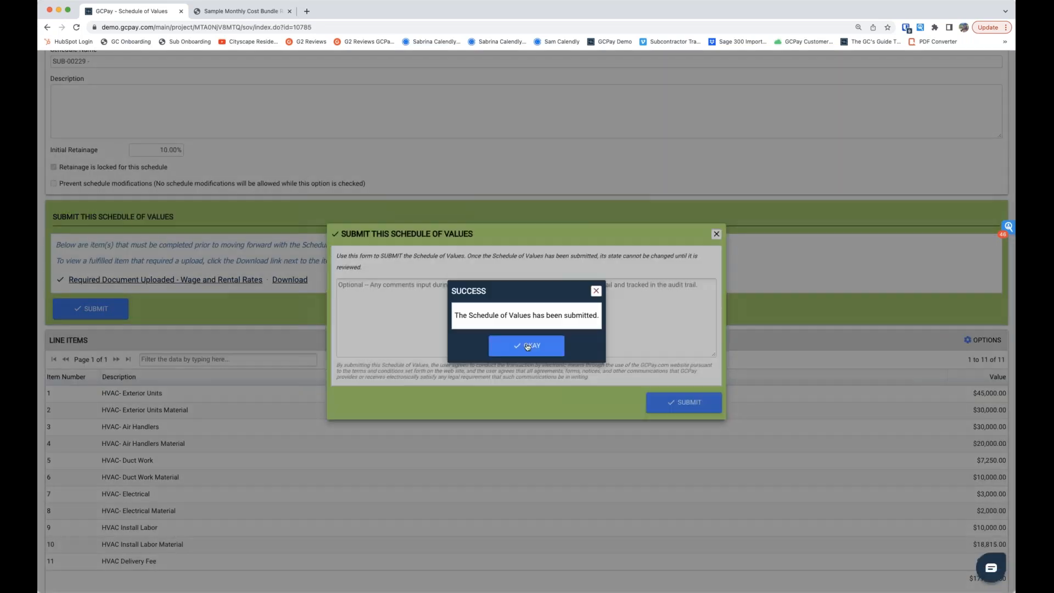
pyautogui.click(522, 344)
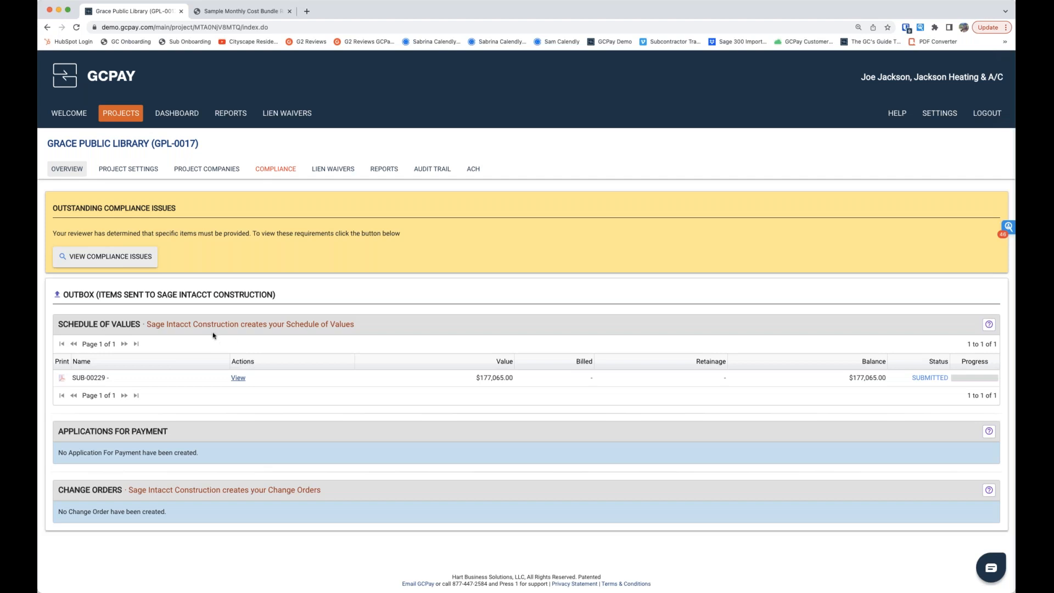
# Step: Check the submitted SUB-00229 schedule of values in the project overview and open the project's compliance requirements
pyautogui.scroll(-1, 253, 343)
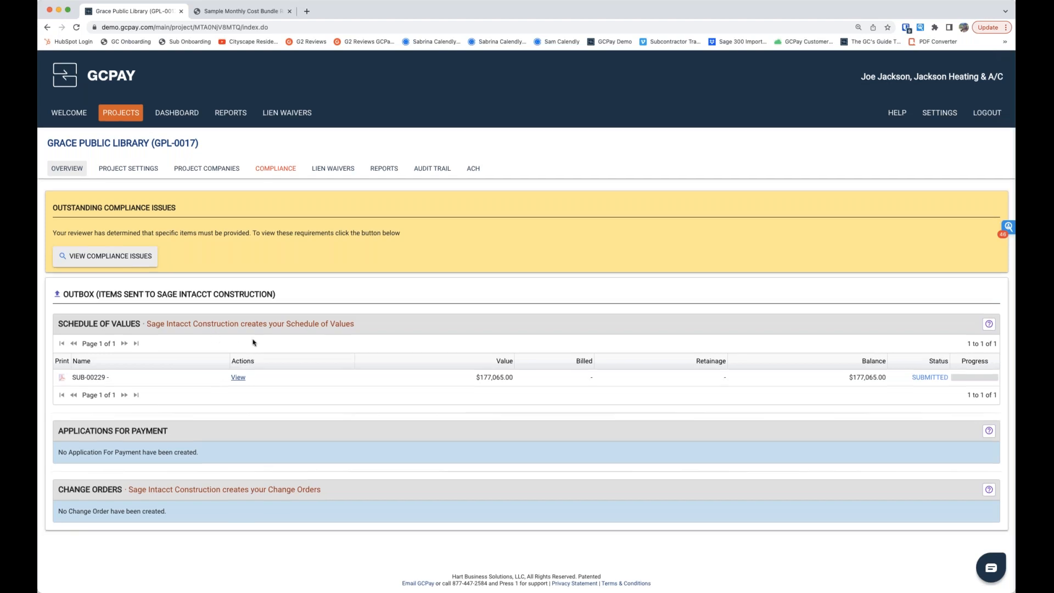
pyautogui.scroll(-1, 253, 342)
pyautogui.scroll(1, 254, 342)
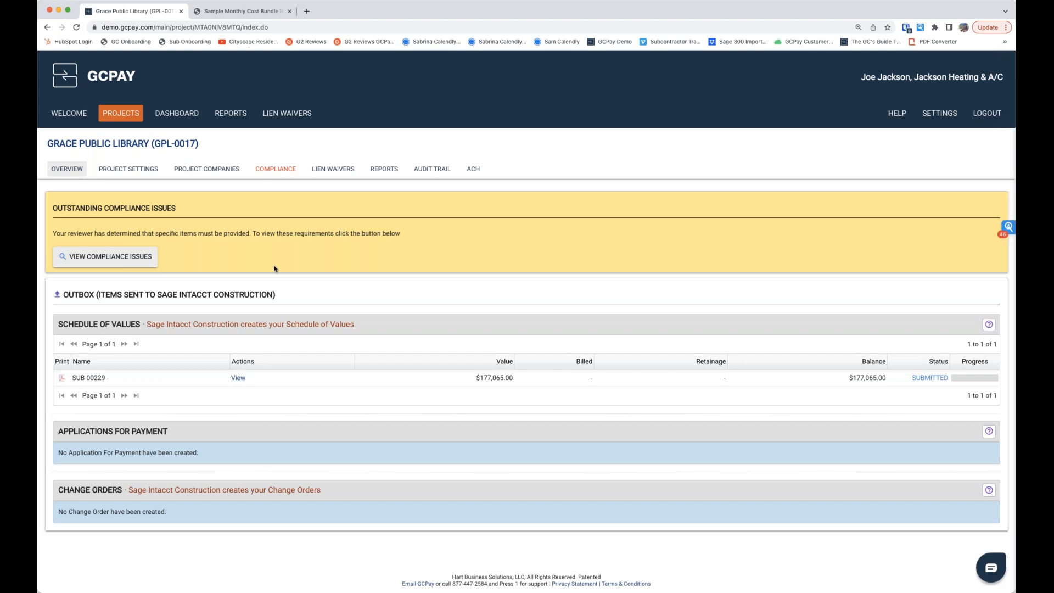
pyautogui.click(276, 174)
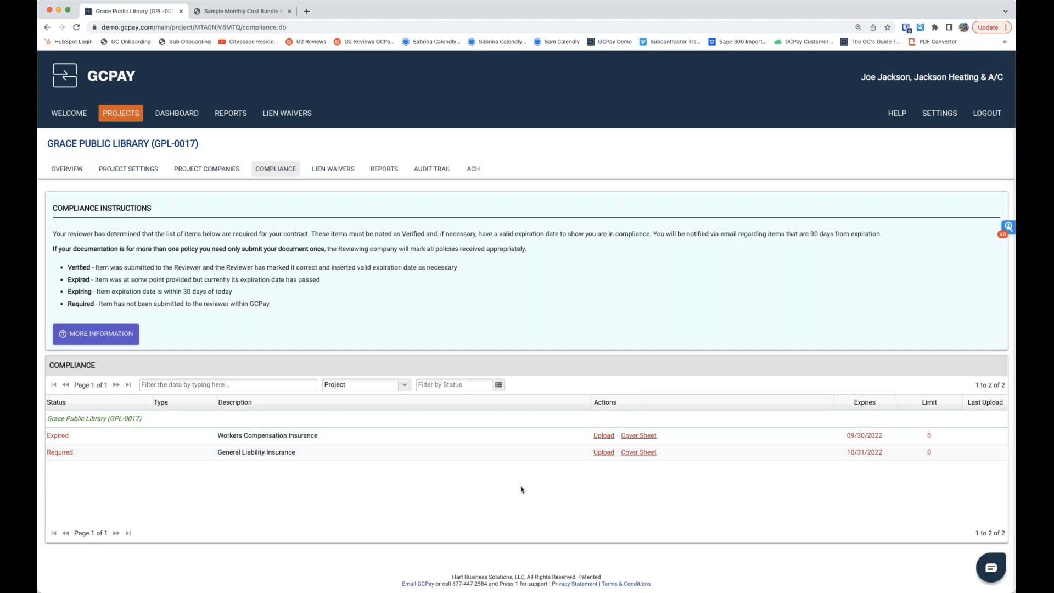
# Step: Download the cover sheet for Workers Compensation Insurance, read its email and fax instructions, and close it
pyautogui.click(644, 438)
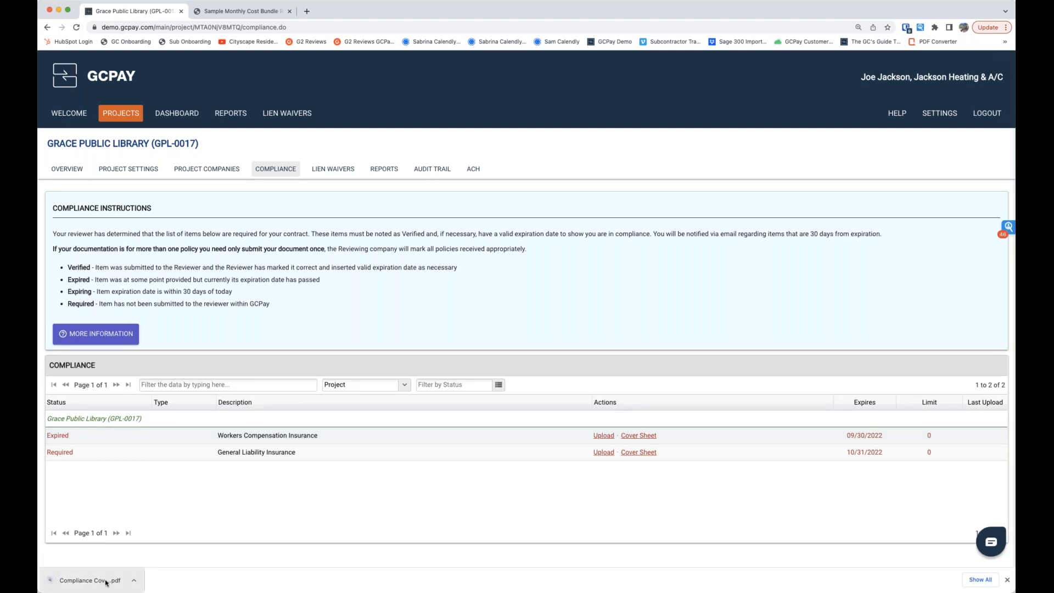
pyautogui.click(99, 581)
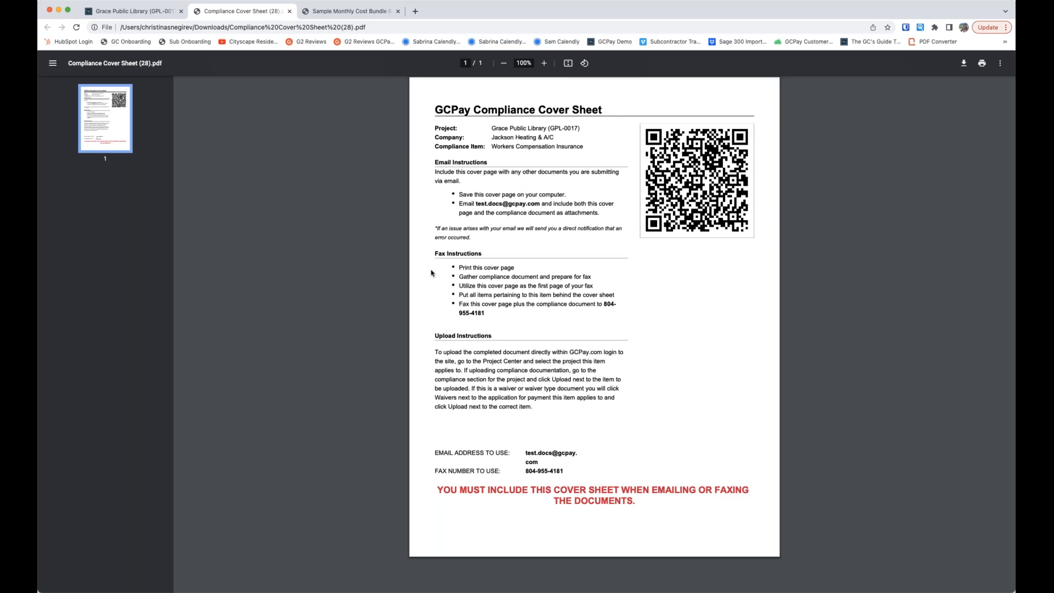
pyautogui.moveTo(435, 253); pyautogui.dragTo(501, 254)
pyautogui.click(502, 253)
pyautogui.click(290, 12)
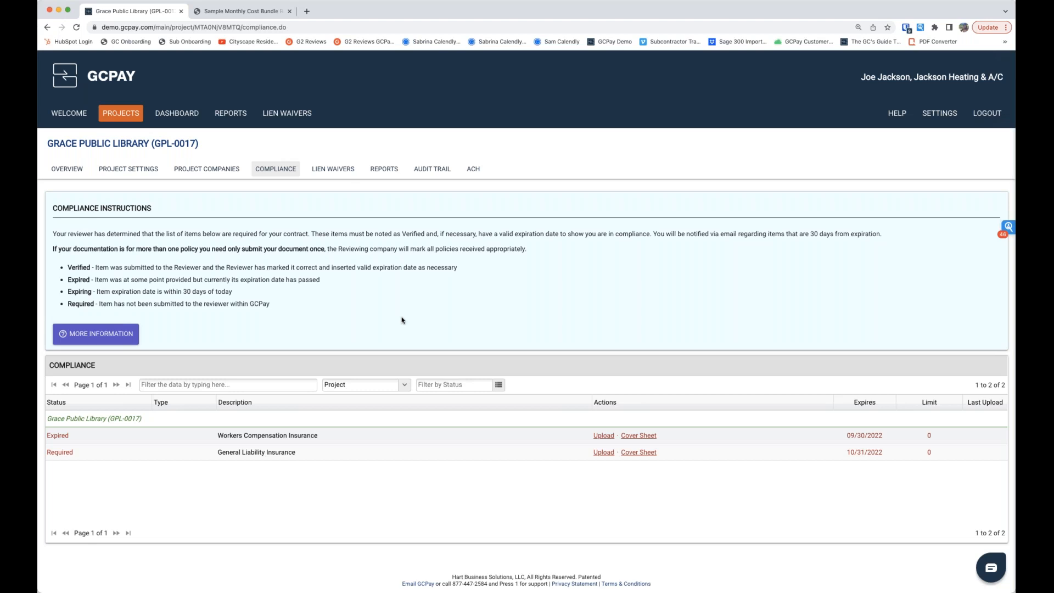
# Step: Log out of the subcontractor account, log in to the Sage Intacct Construction account, and open its project list
pyautogui.click(978, 115)
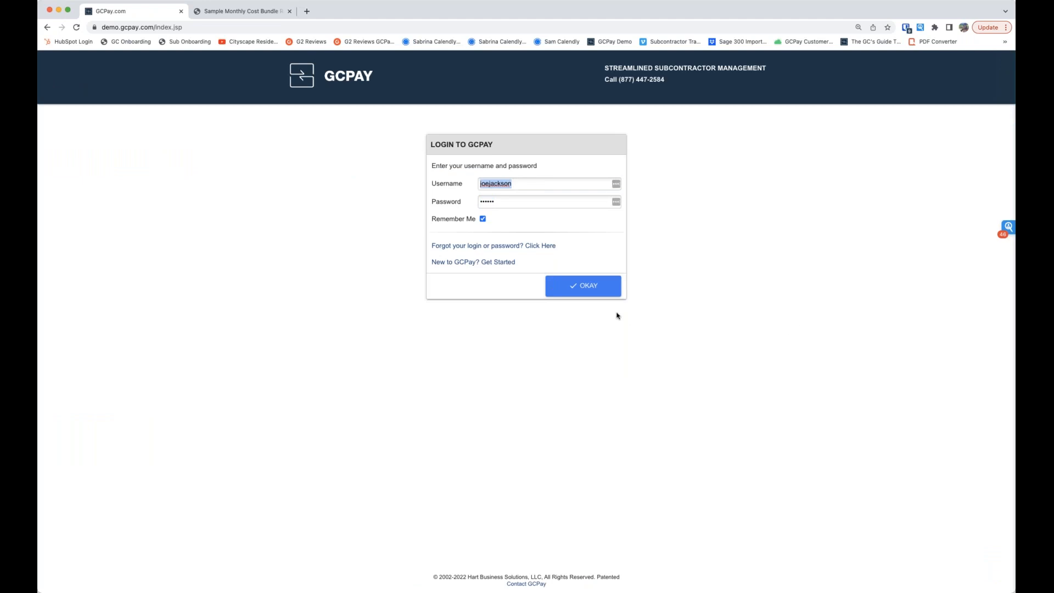
pyautogui.click(596, 295)
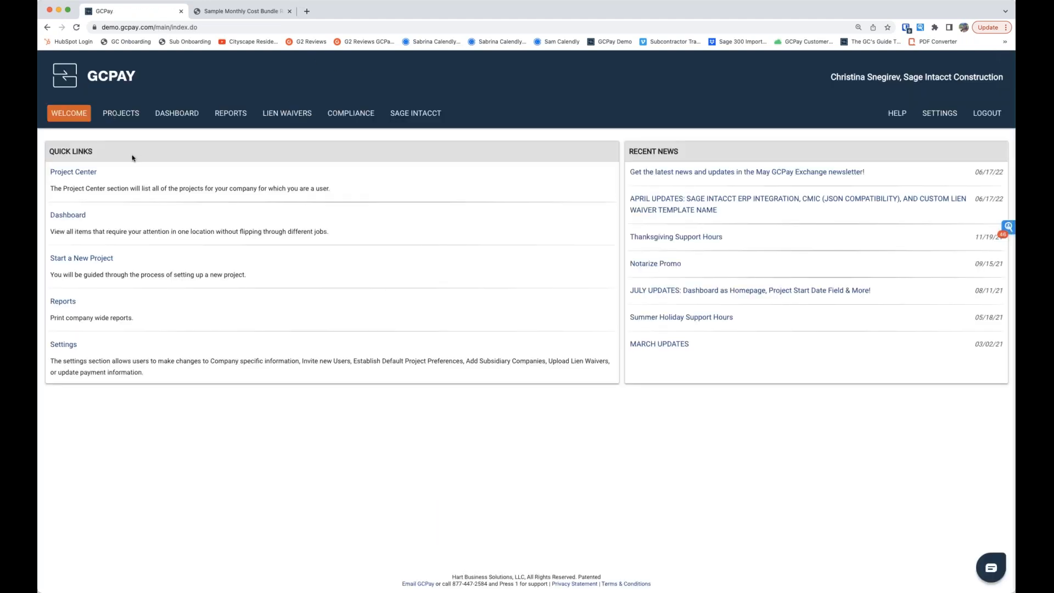
pyautogui.click(117, 115)
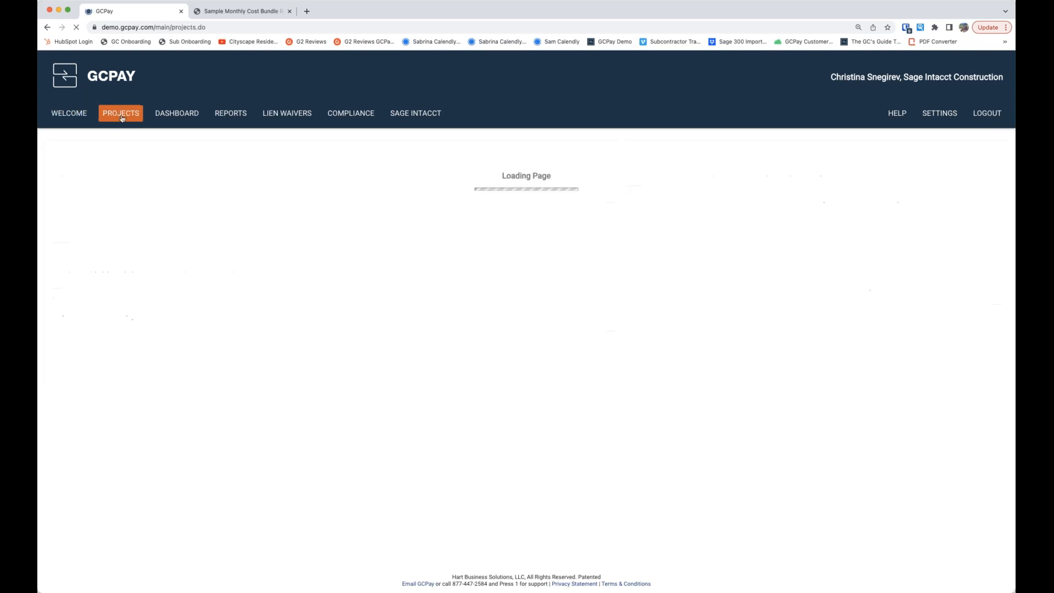
pyautogui.doubleClick(171, 175)
pyautogui.press('BackSpace')
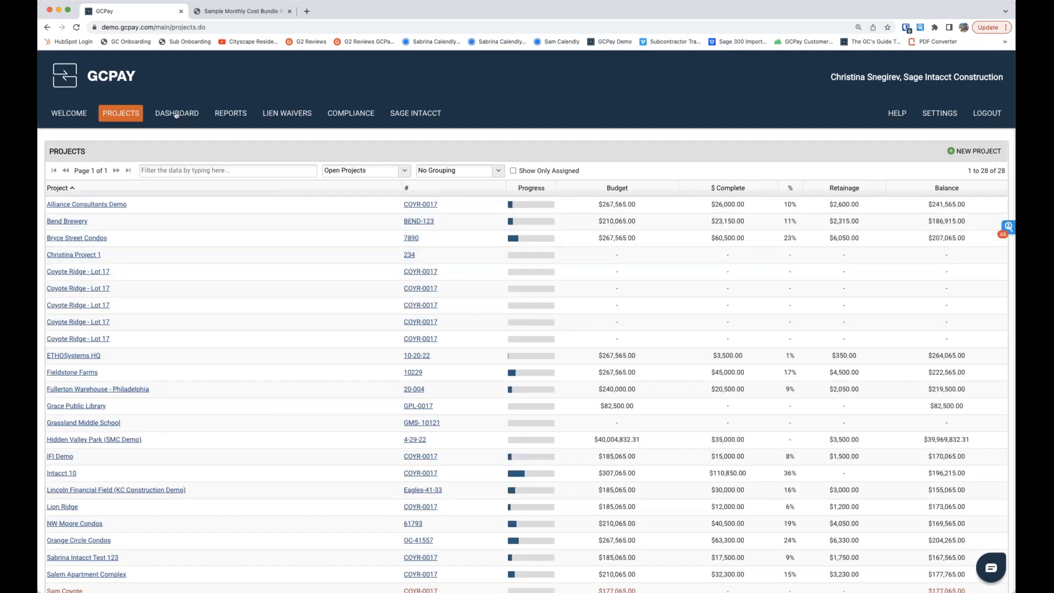
# Step: Open Jackson Heating & A/C's submitted SUB-00229 schedule from the dashboard and examine its required document and line items
pyautogui.click(176, 114)
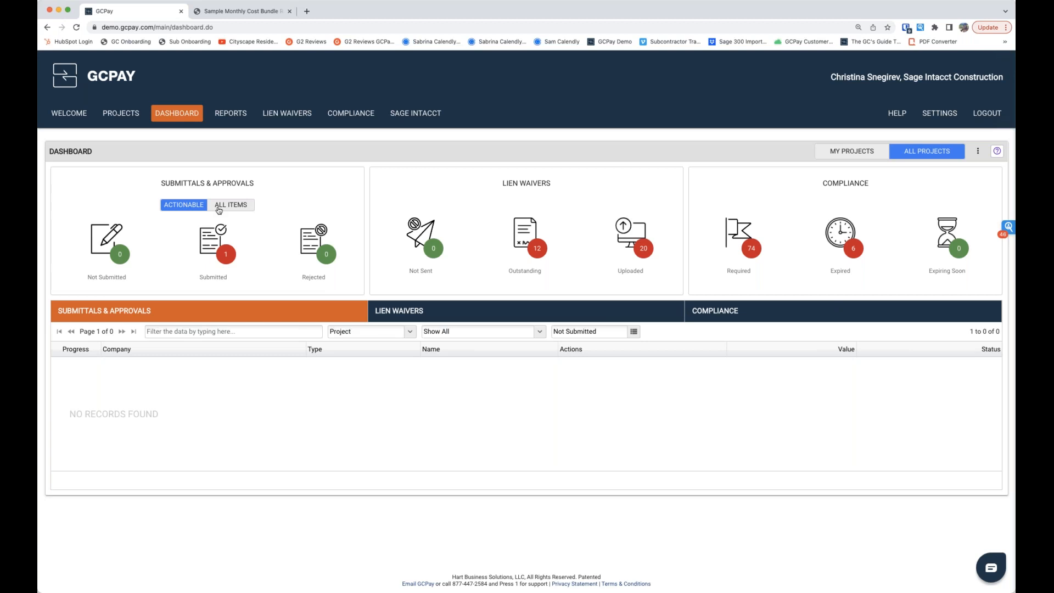
pyautogui.click(224, 257)
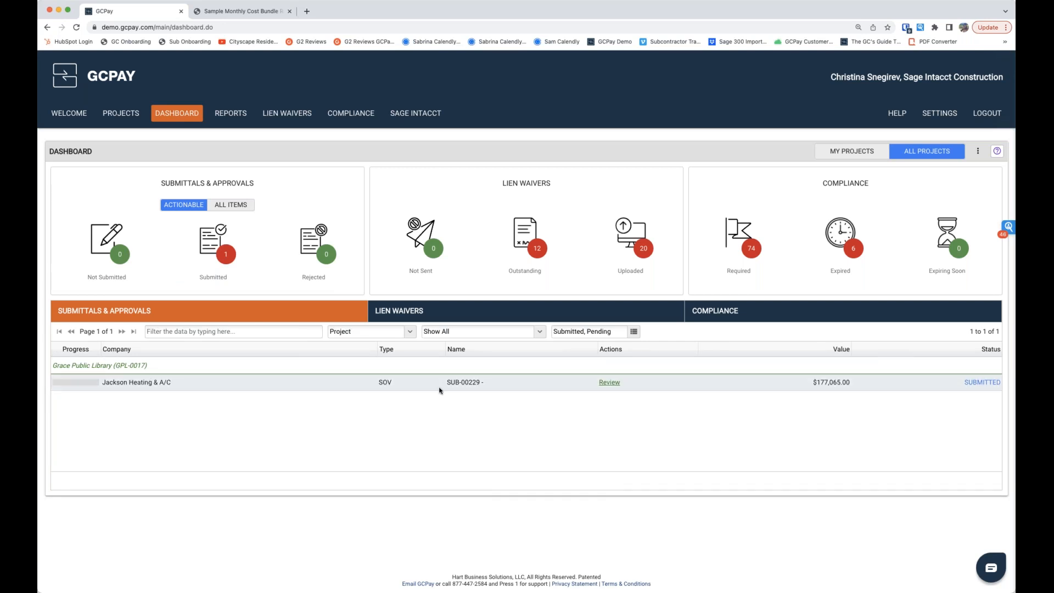
pyautogui.click(610, 385)
pyautogui.scroll(-3, 422, 396)
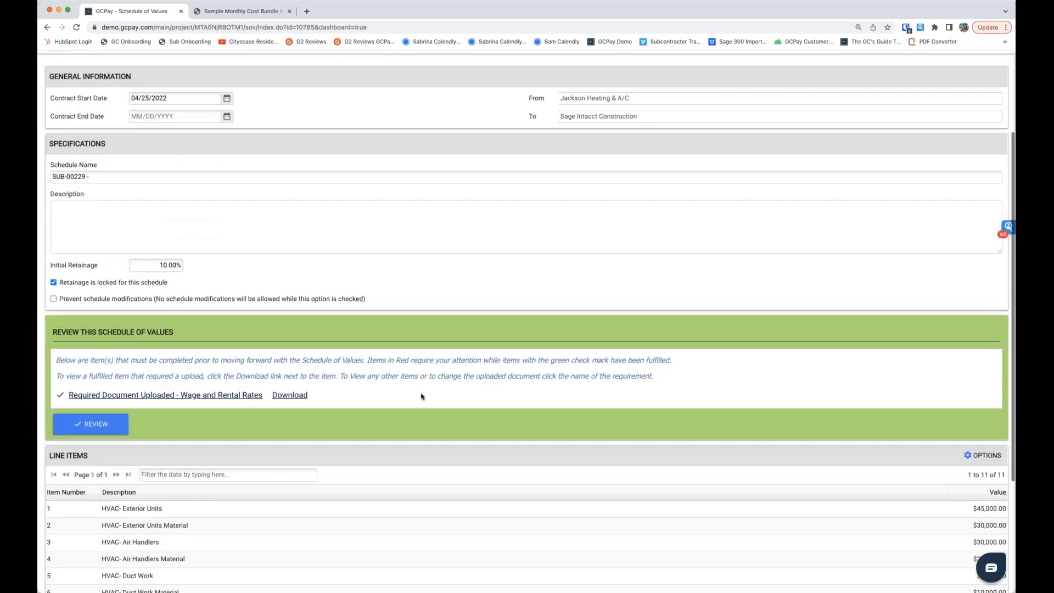
pyautogui.scroll(-2, 423, 395)
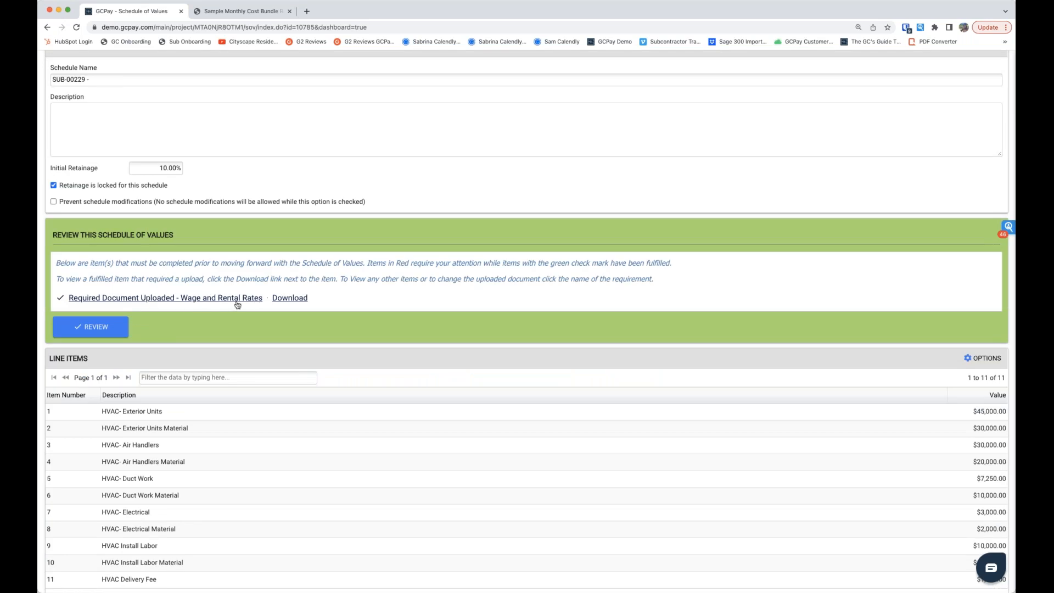
pyautogui.scroll(-2, 237, 304)
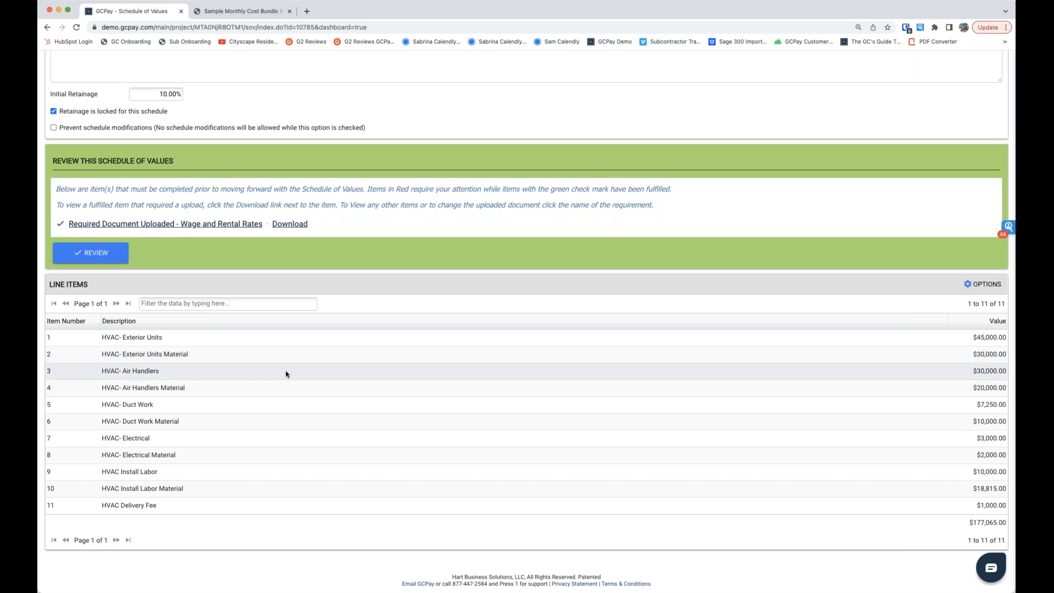
# Step: Approve the SUB-00229 schedule of values without a comment
pyautogui.click(103, 256)
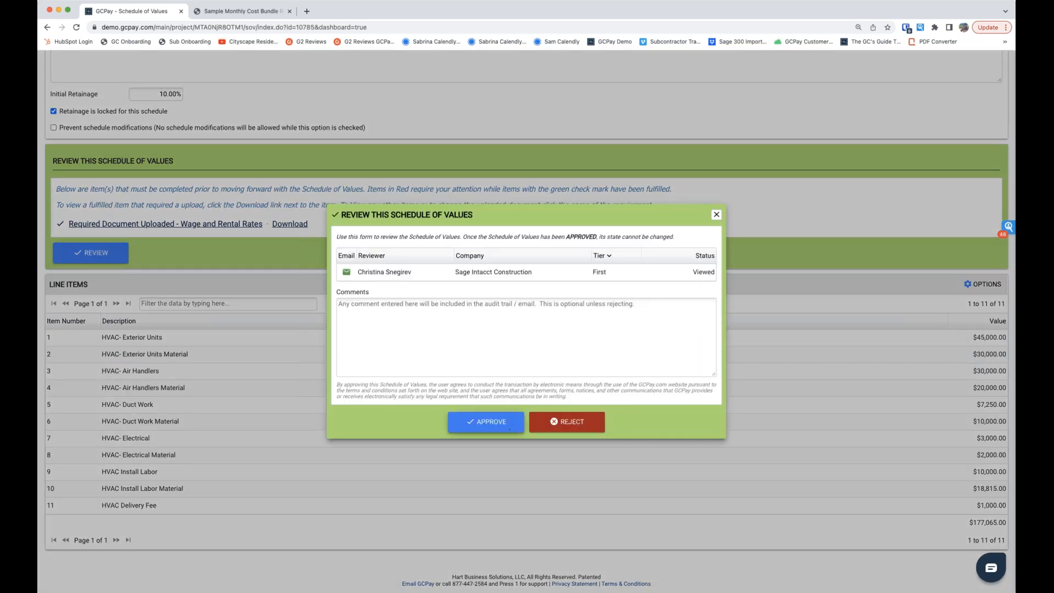
pyautogui.click(497, 426)
pyautogui.click(494, 349)
pyautogui.click(508, 352)
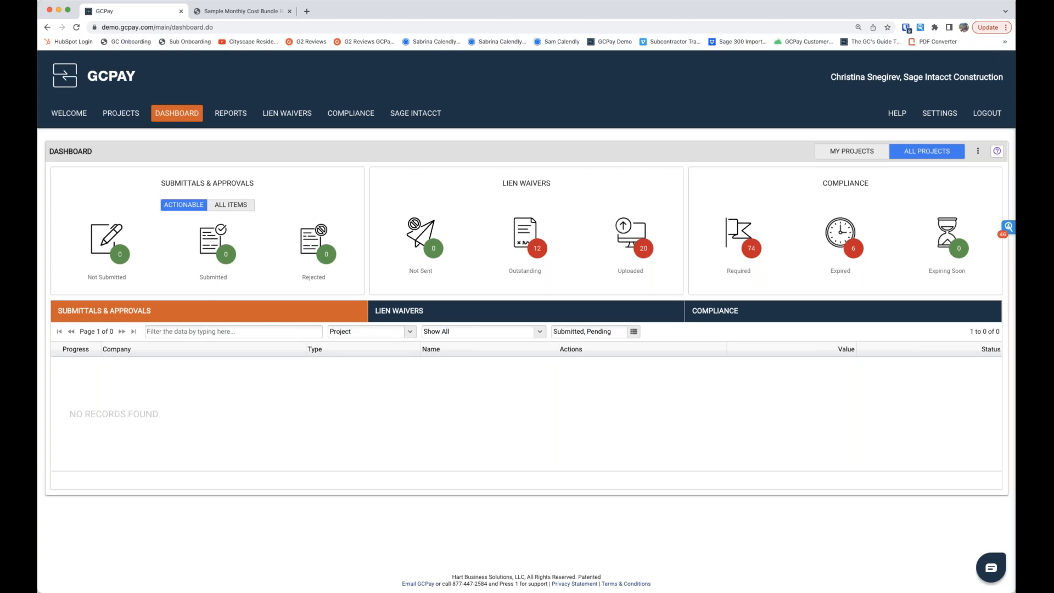
# Step: Open the integration contracts of the Grace Public Library project
pyautogui.click(131, 119)
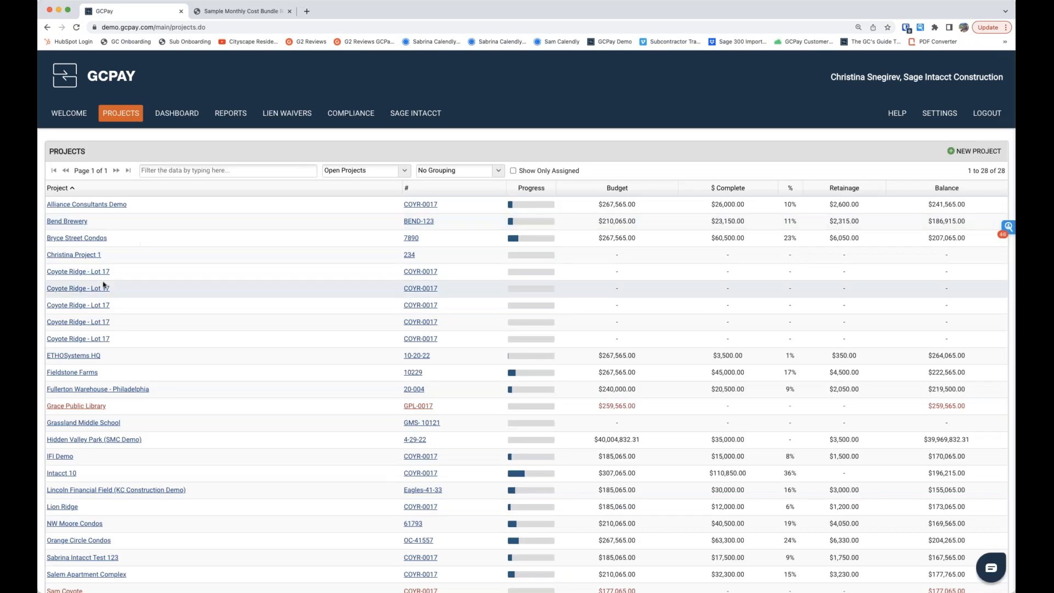
pyautogui.click(74, 410)
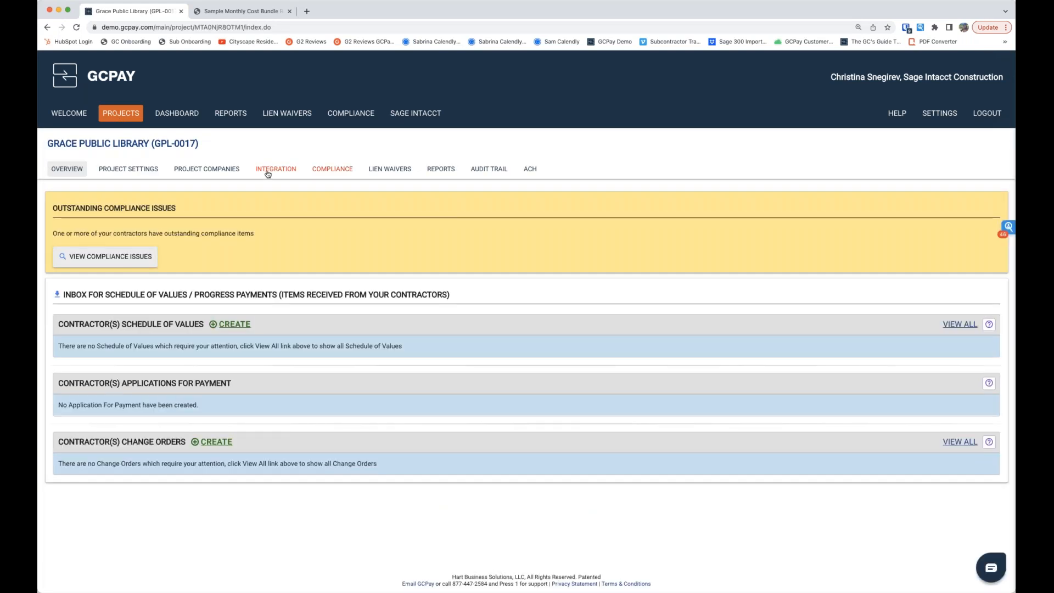
pyautogui.click(267, 174)
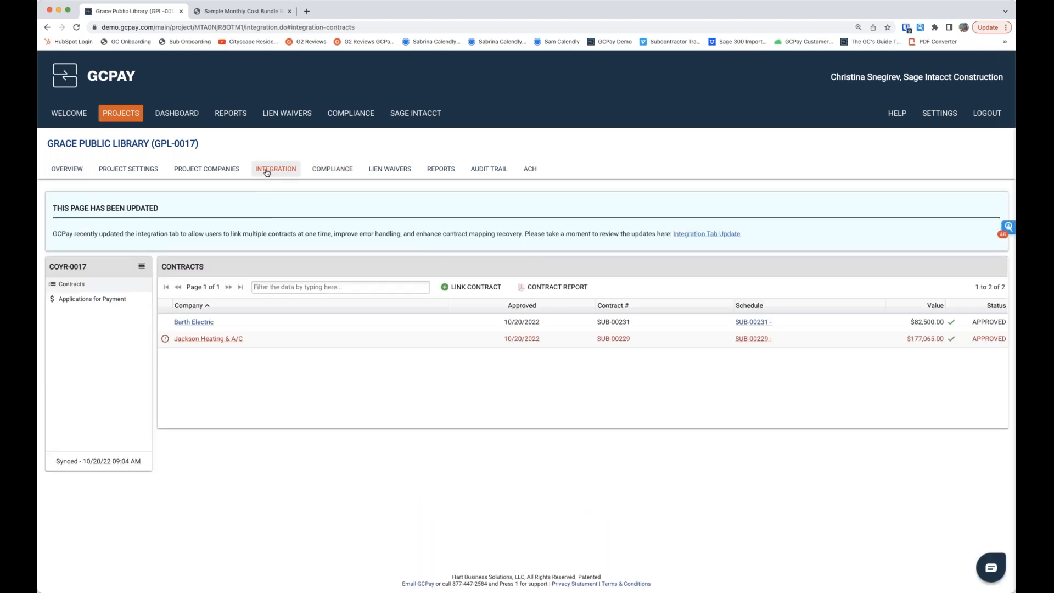
# Step: Include change order CO #1 in the Jackson Heating & A/C contract mapping for SUB-00229, and save and close it
pyautogui.click(199, 339)
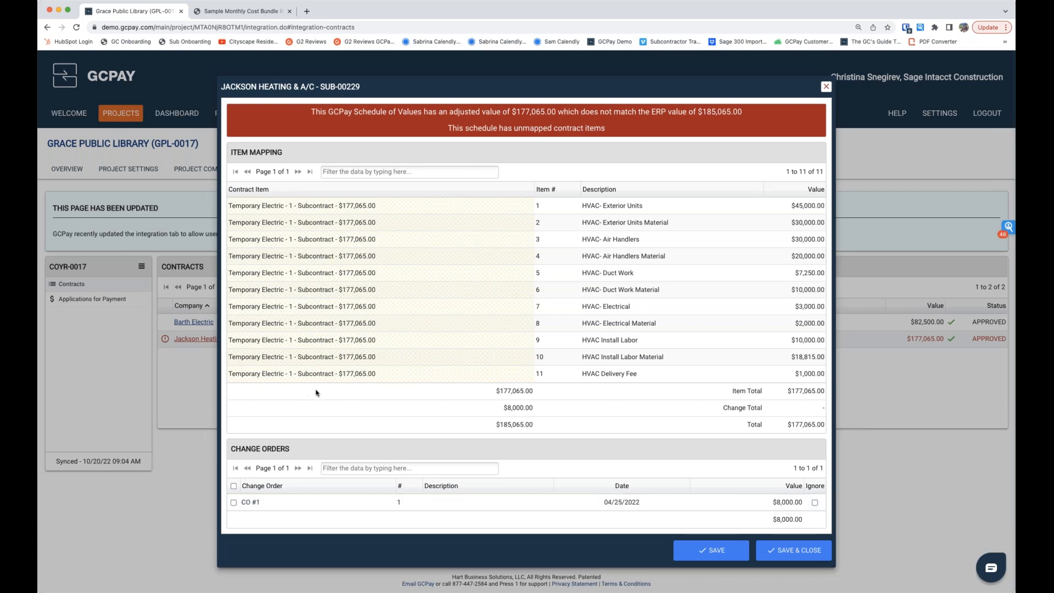
pyautogui.click(232, 504)
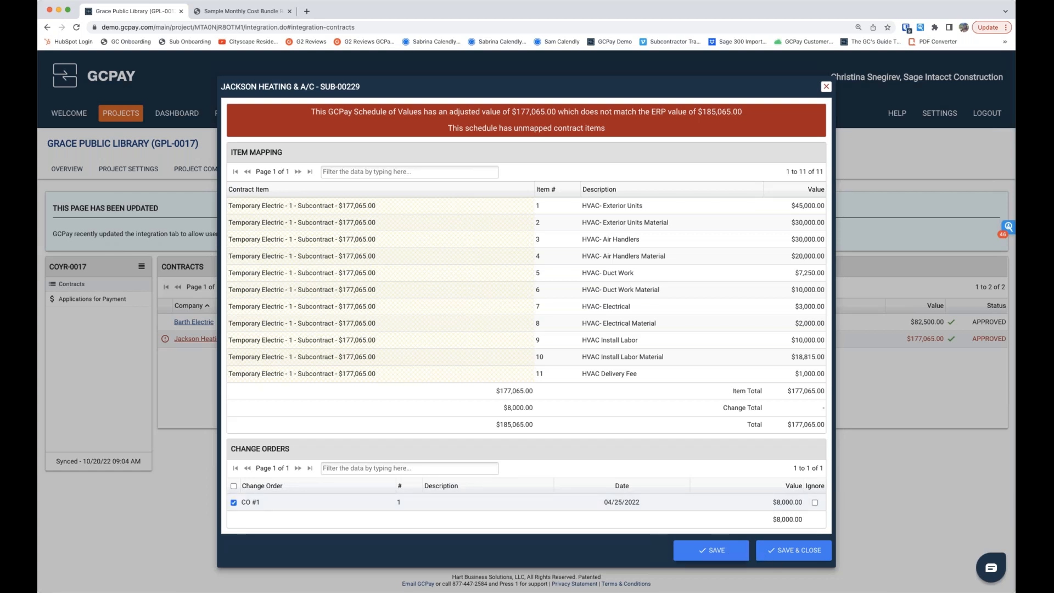
pyautogui.click(712, 550)
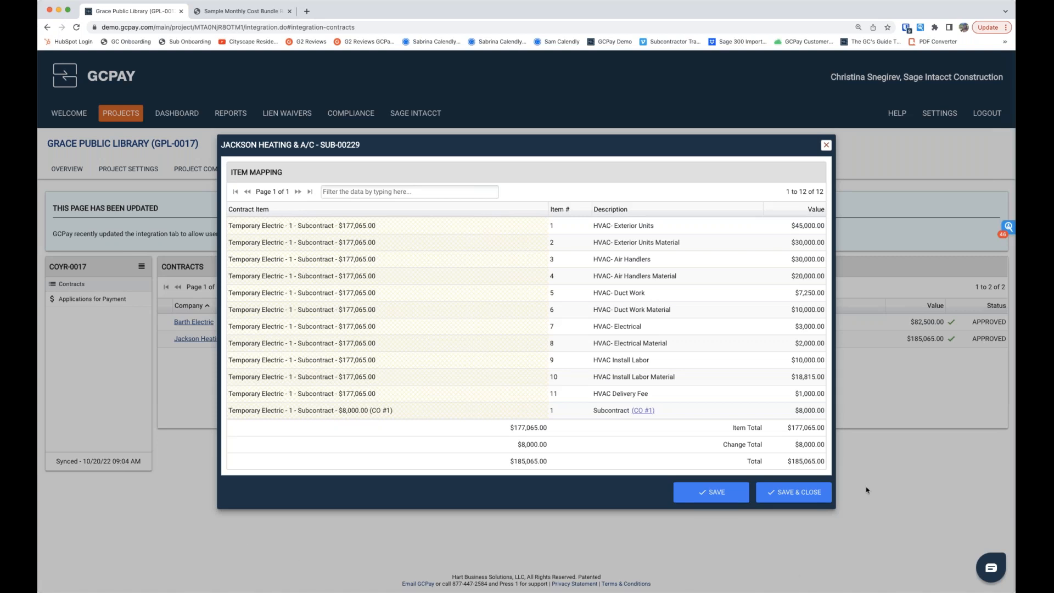
pyautogui.click(806, 498)
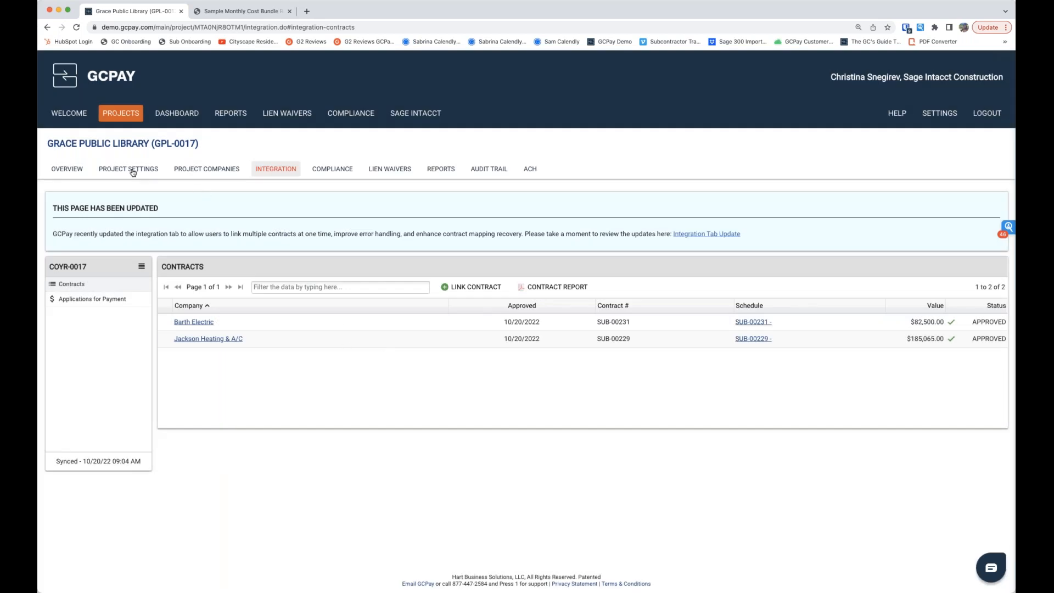
# Step: In the project's billing options, set the bill due date to the 20th and enable closing the month out after it
pyautogui.click(133, 172)
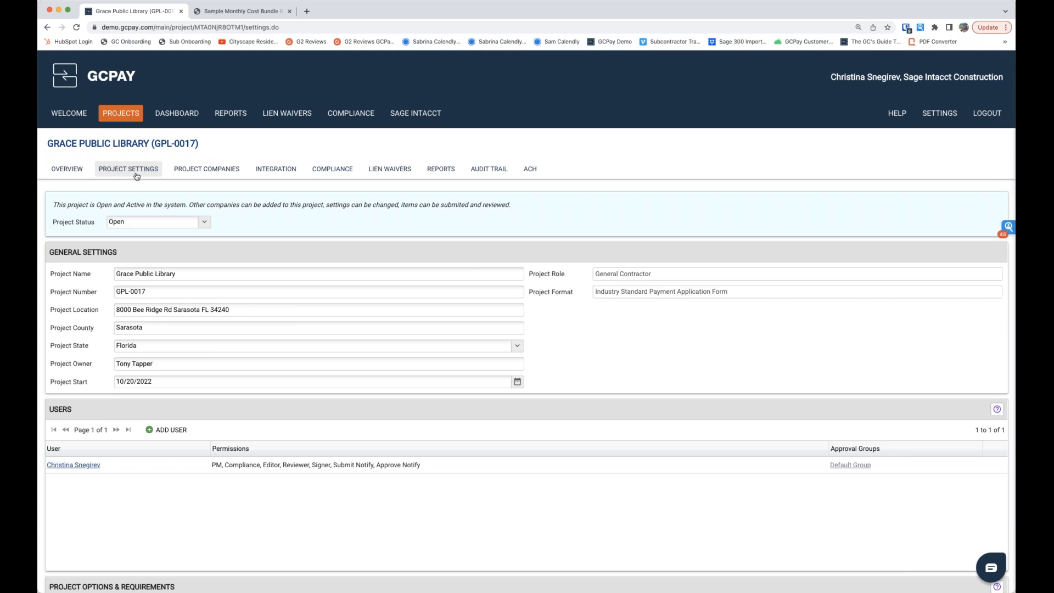
pyautogui.scroll(-5, 136, 176)
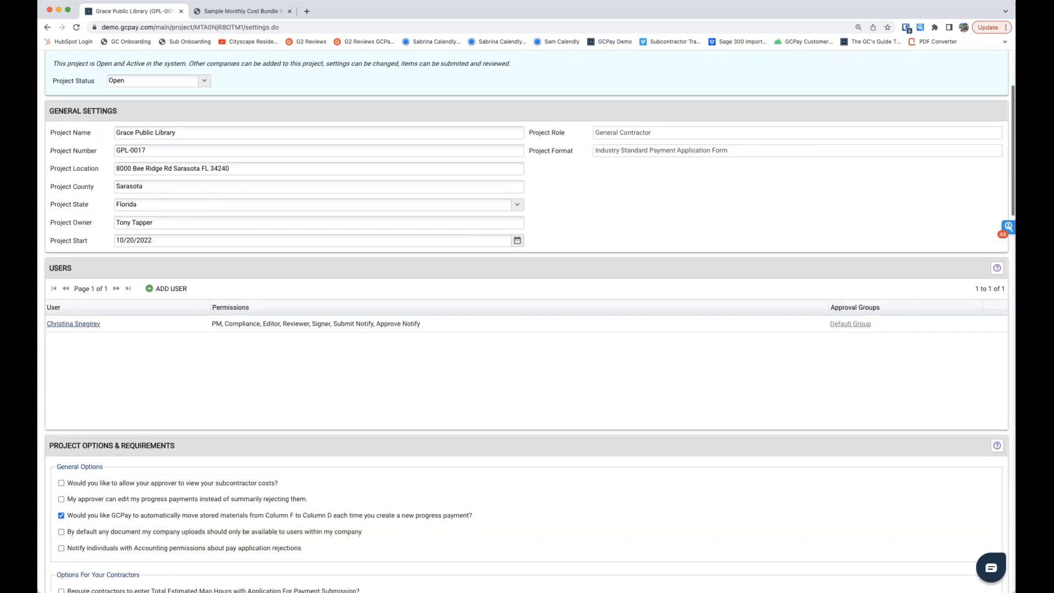
pyautogui.scroll(-8, 527, 322)
pyautogui.scroll(-7, 526, 321)
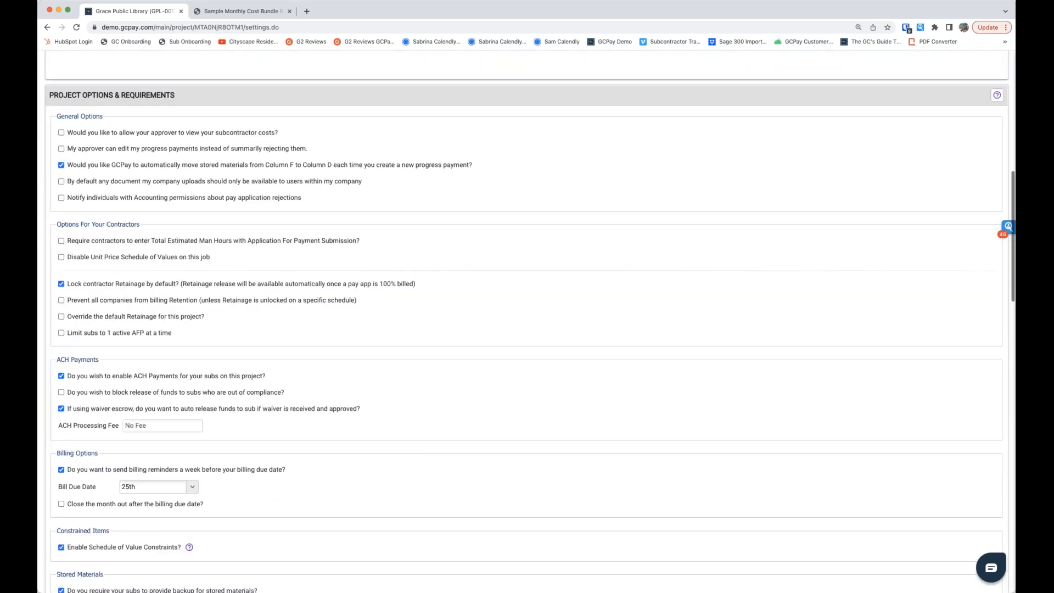
pyautogui.scroll(-7, 83, 206)
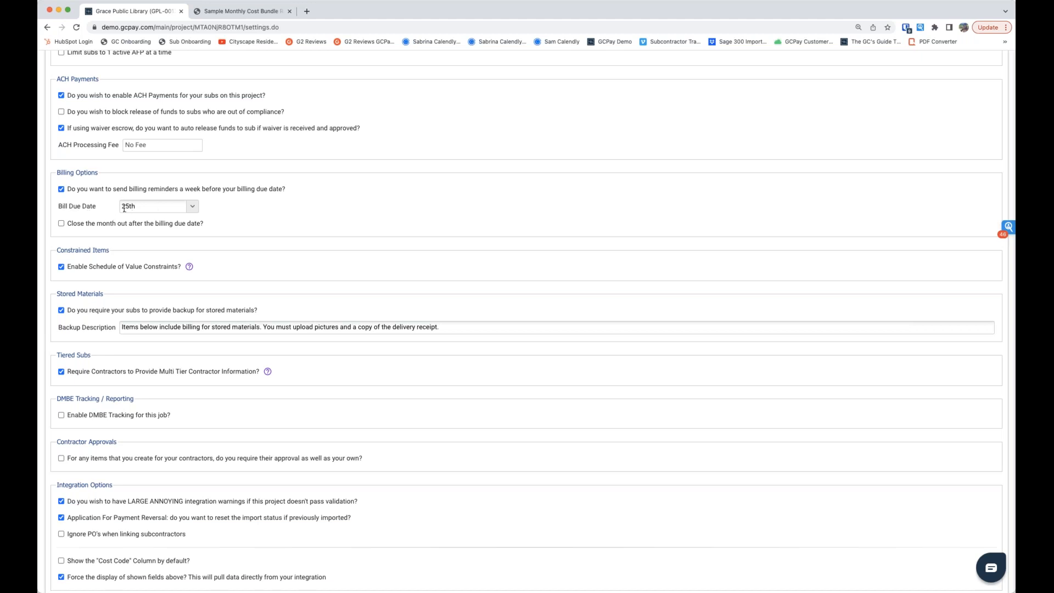
pyautogui.click(193, 208)
pyautogui.scroll(3, 155, 336)
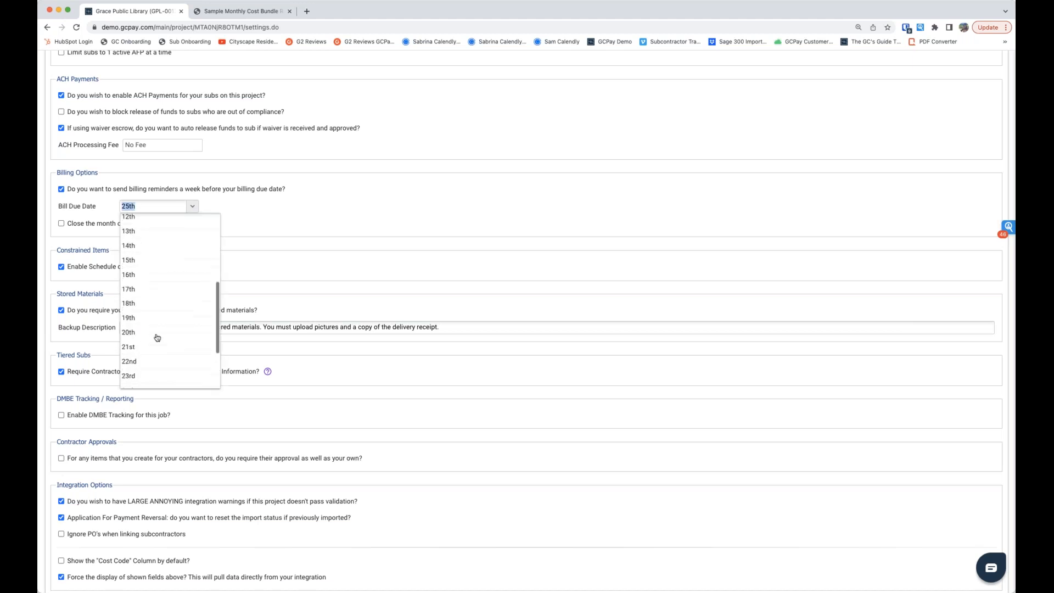
pyautogui.click(126, 333)
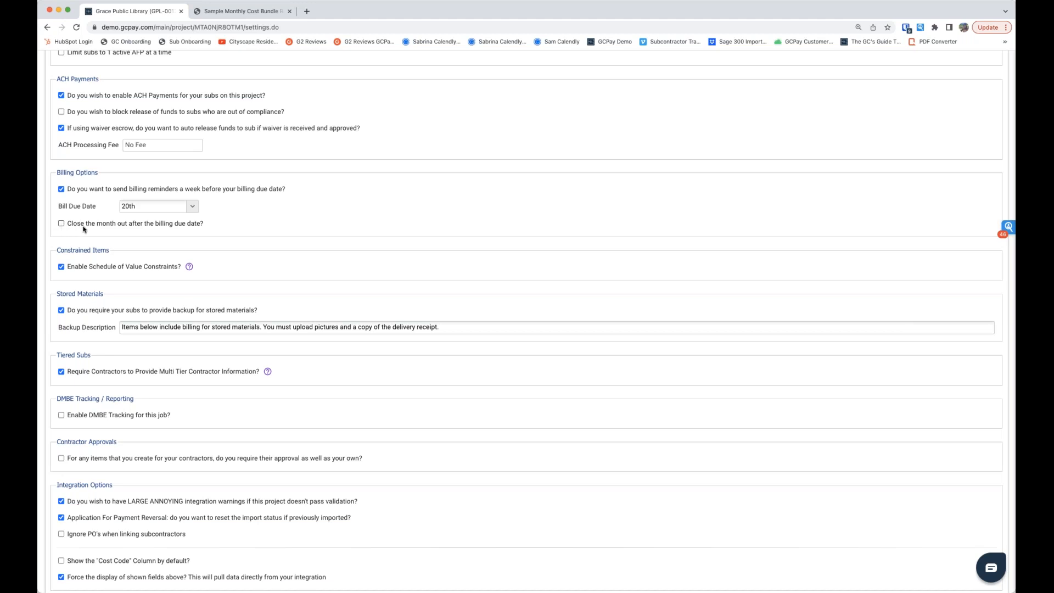
pyautogui.click(61, 224)
# Step: Review the lien waivers available to add and the contract amount condition in the Conditional - Progress Payment dig 2.pdf configuration, without saving changes
pyautogui.scroll(-1, 527, 318)
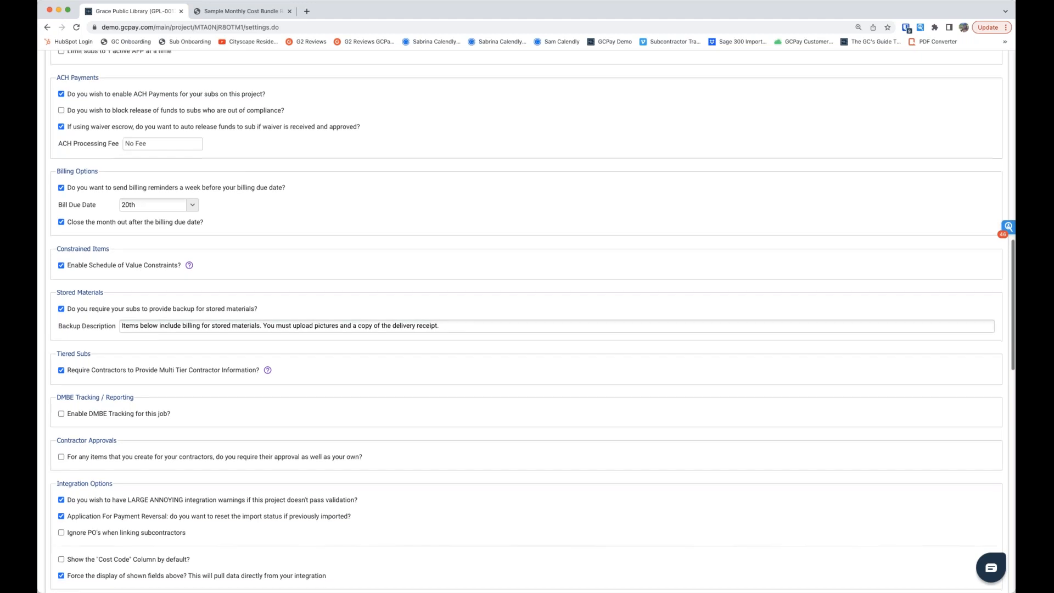
pyautogui.scroll(-5, 528, 319)
pyautogui.scroll(-4, 527, 319)
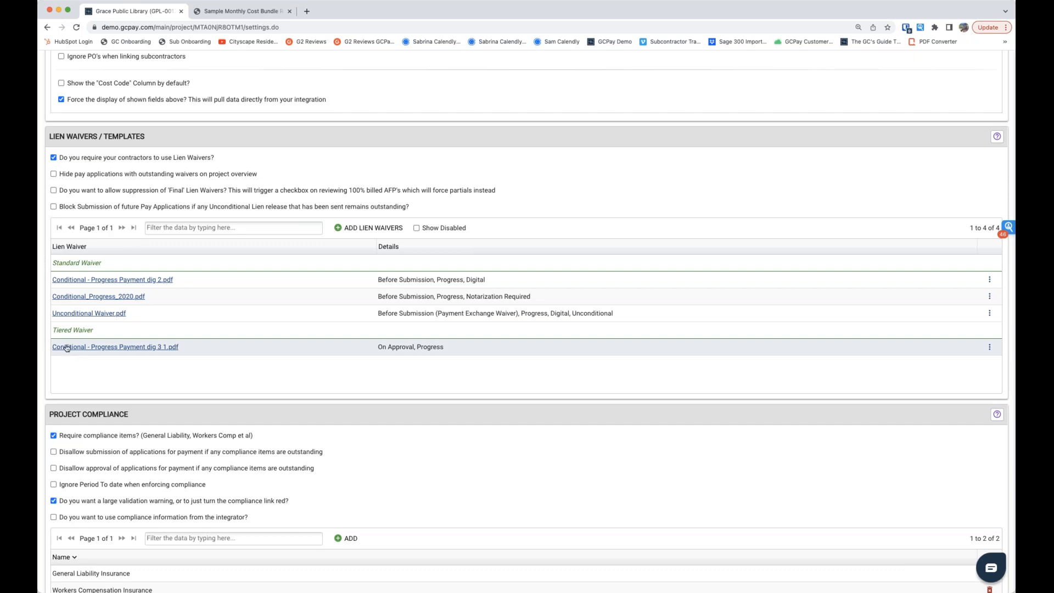
pyautogui.click(350, 229)
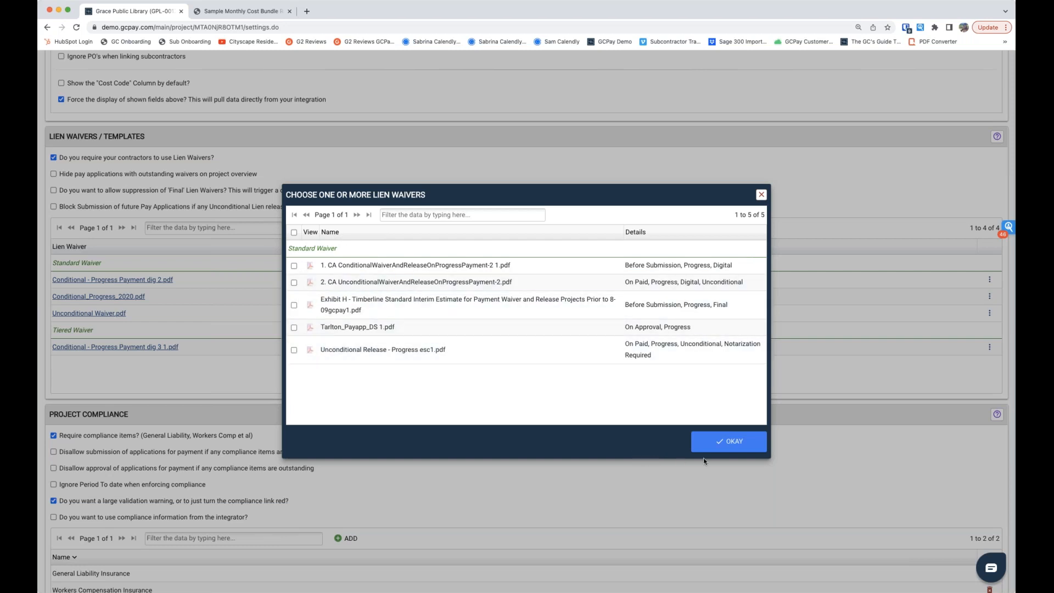
pyautogui.click(730, 443)
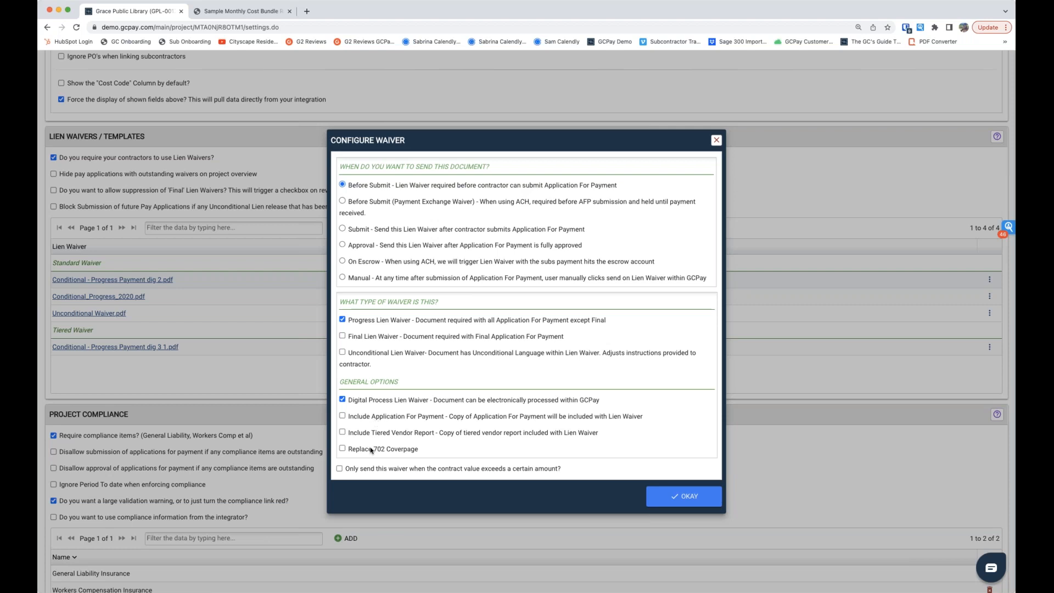
pyautogui.click(340, 469)
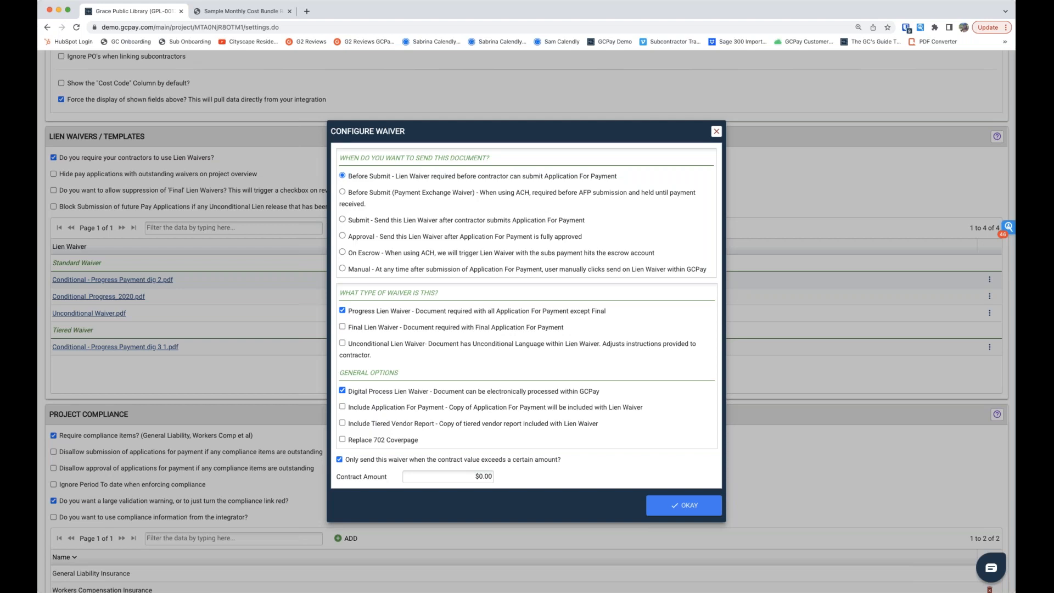
pyautogui.click(717, 132)
# Step: Log out of the general contractor account and log in with the Jackson Heating & A/C subcontractor's username and password
pyautogui.scroll(3, 587, 332)
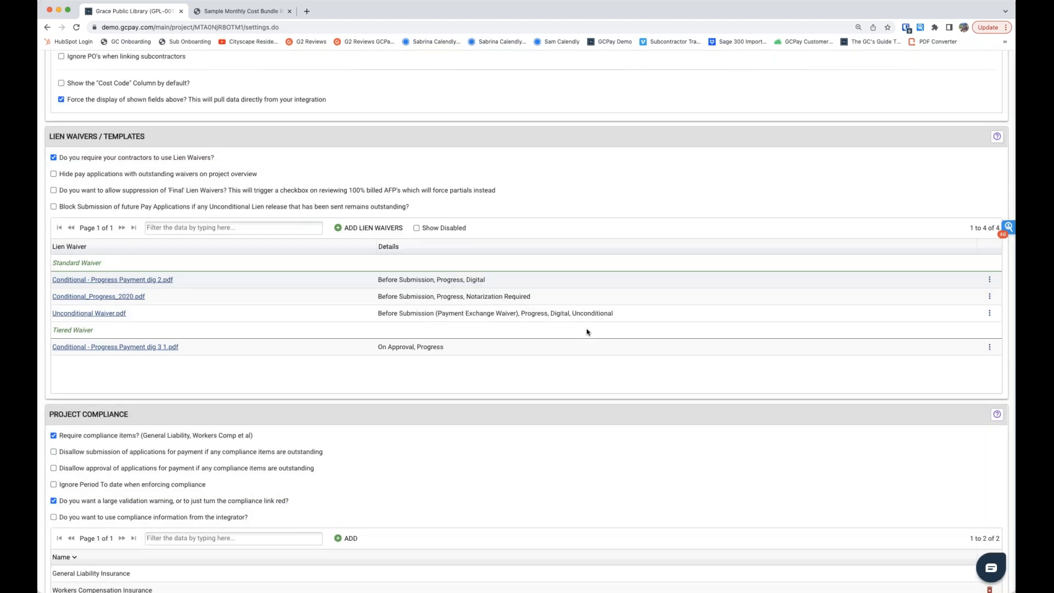
pyautogui.scroll(15, 587, 331)
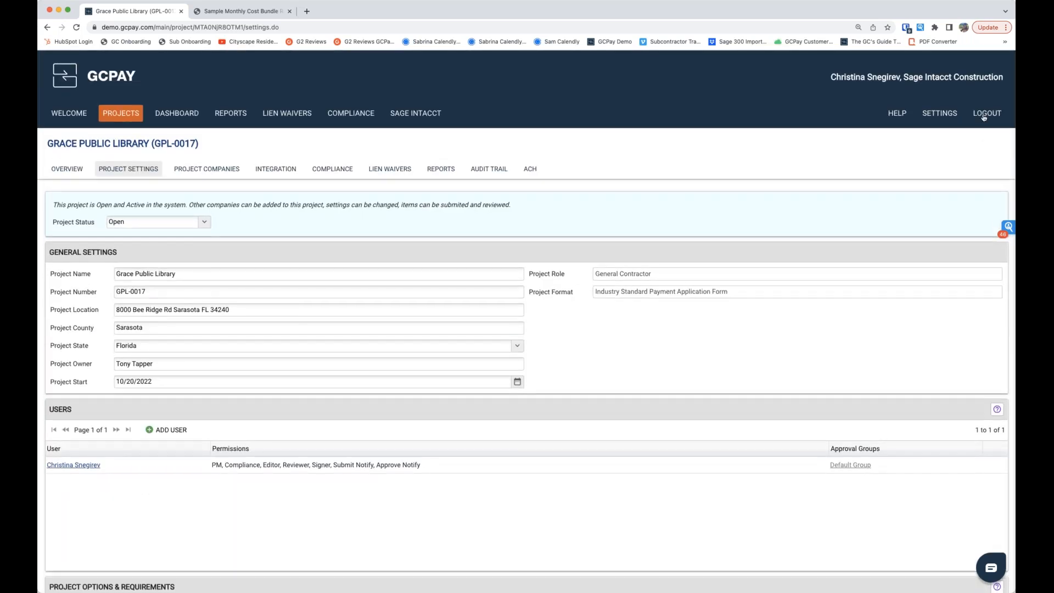
pyautogui.click(338, 10)
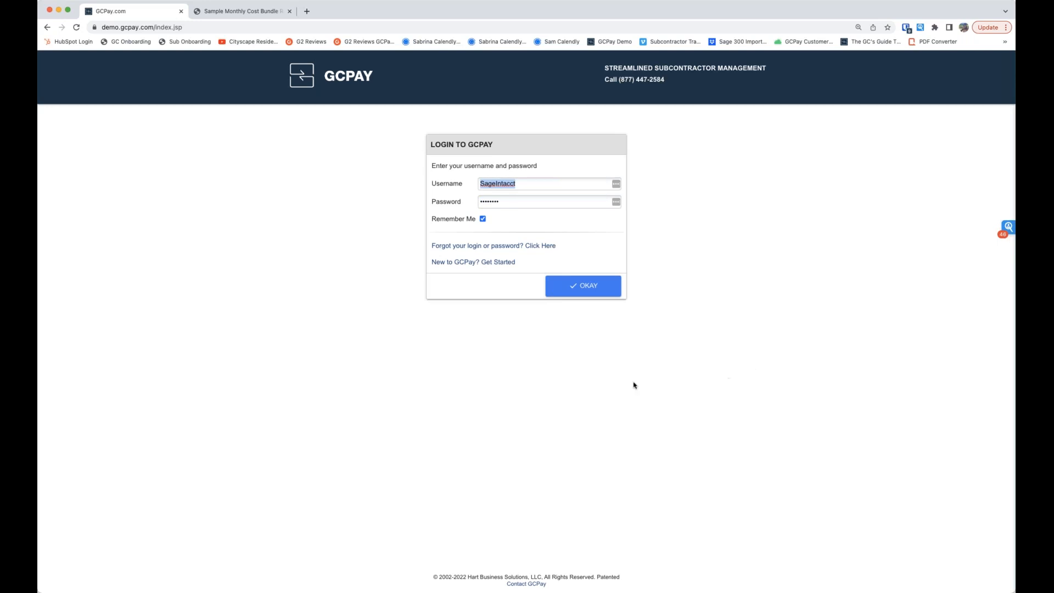
pyautogui.press('super+shift+l')
pyautogui.click(566, 277)
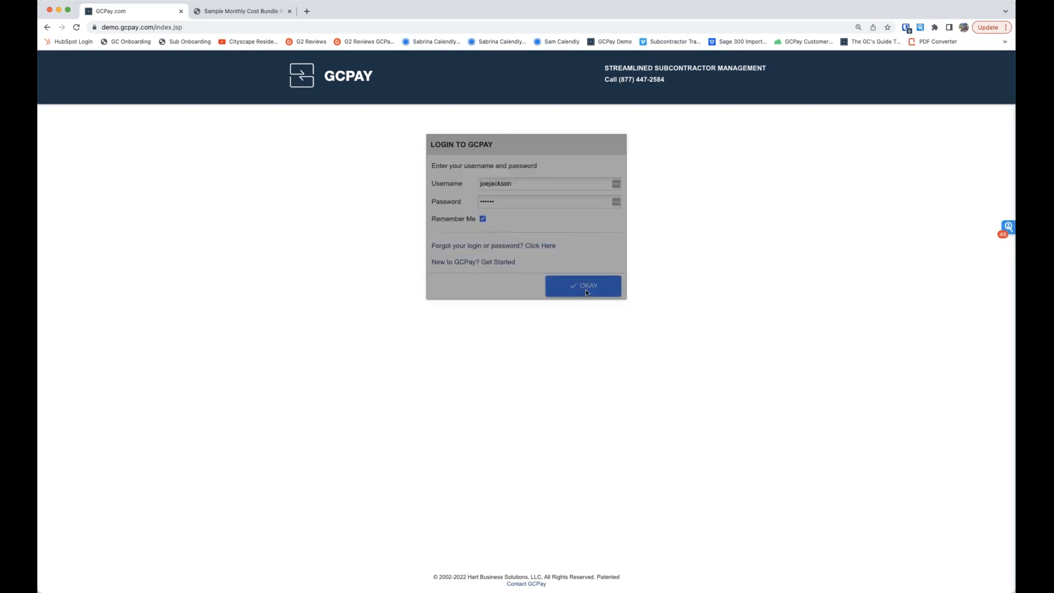
# Step: Find the Grace Public Library project by filtering the projects for "grace", open it, and show its completed schedule of values
pyautogui.click(121, 113)
pyautogui.click(236, 170)
pyautogui.write('grace')
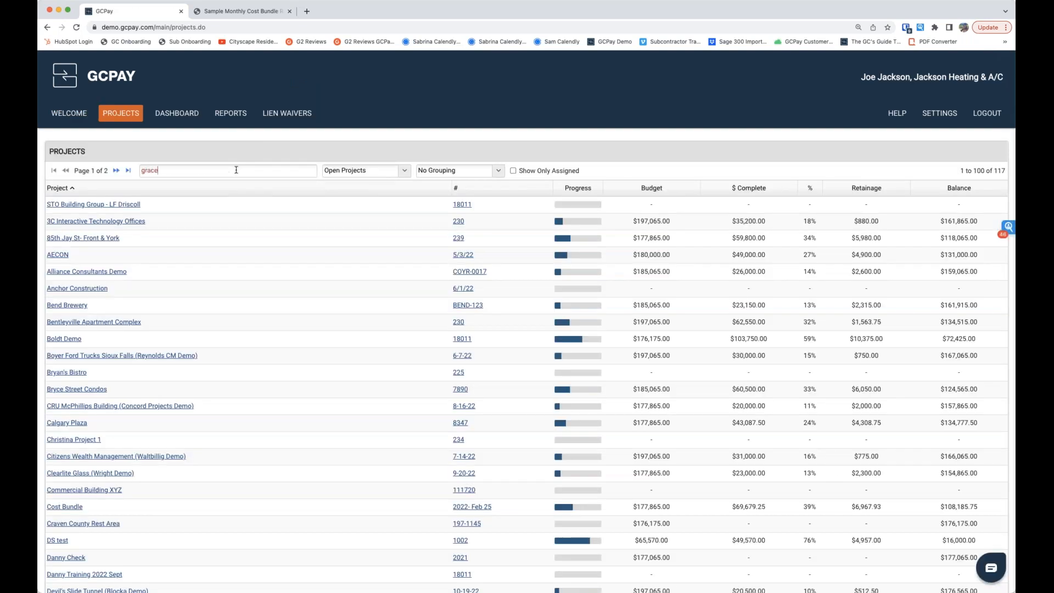
pyautogui.click(79, 207)
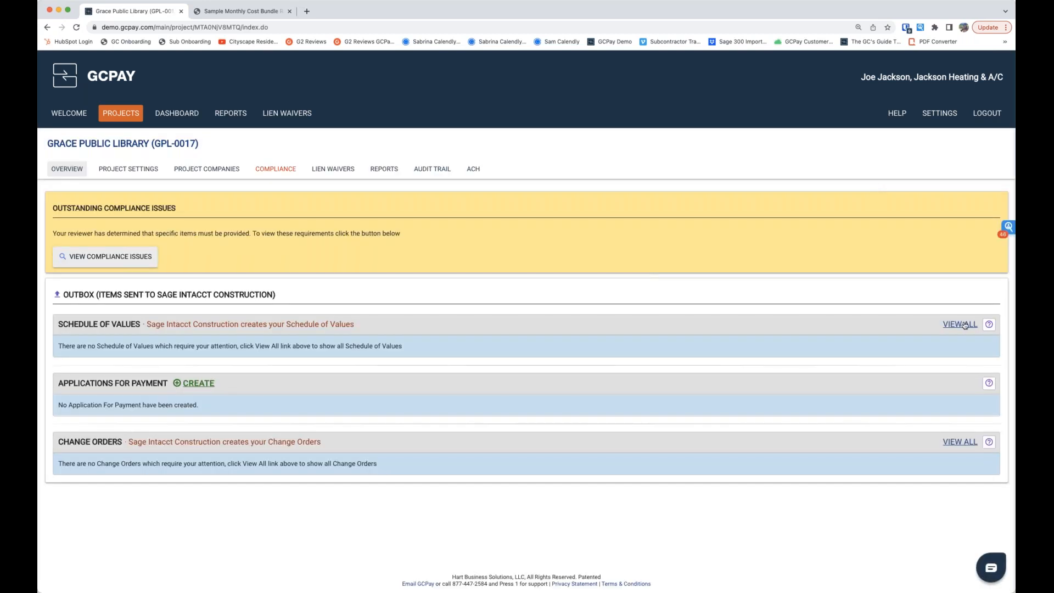
pyautogui.click(965, 325)
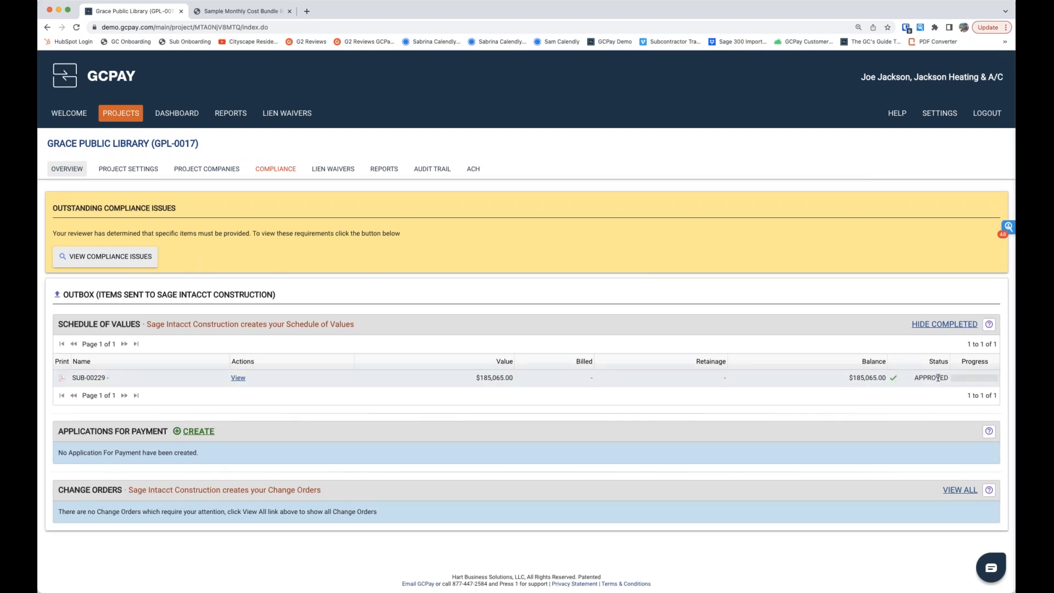
# Step: Create an application for payment for the Grace Public Library project and read the retainage help
pyautogui.click(191, 435)
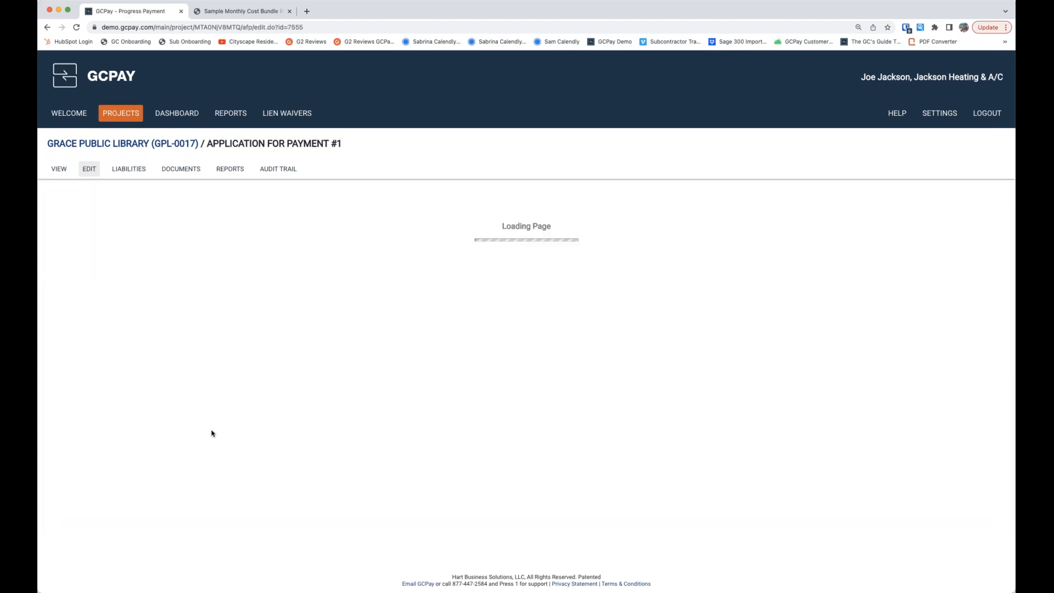
pyautogui.scroll(-5, 209, 428)
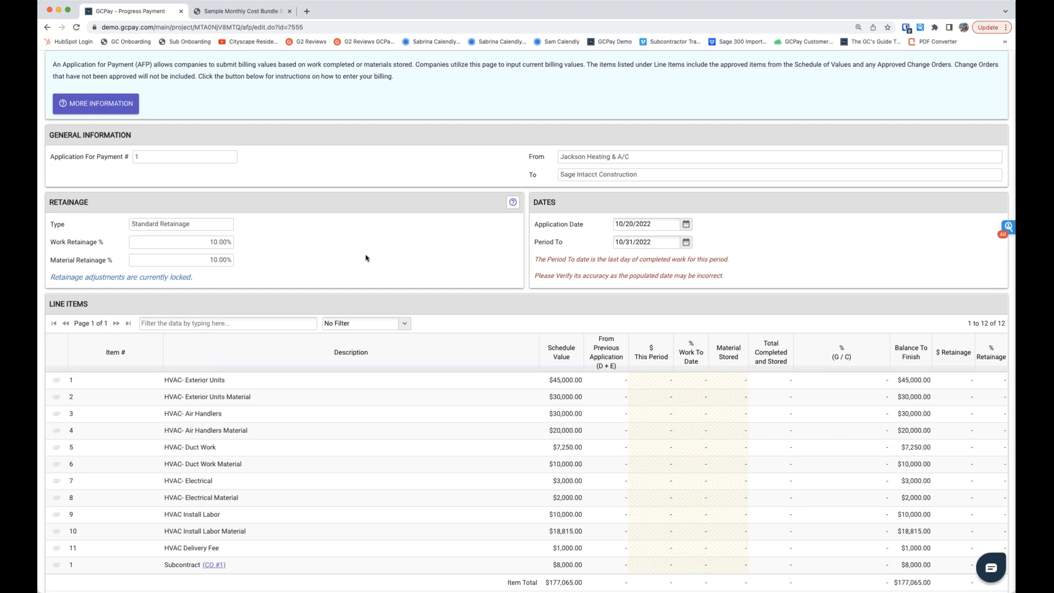
pyautogui.click(512, 203)
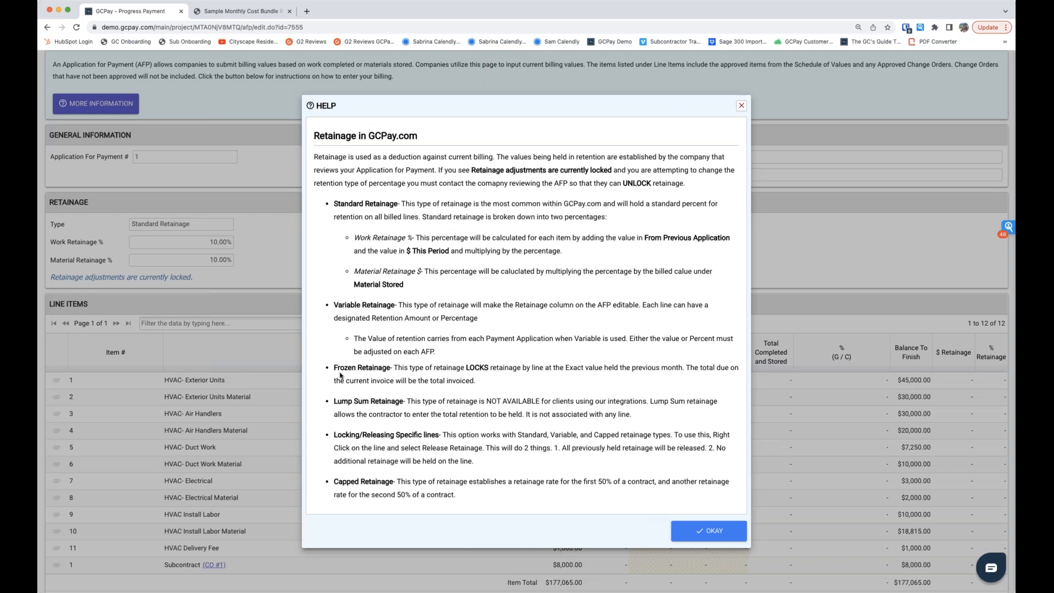
pyautogui.click(691, 538)
# Step: Bill $20,000 this period on the HVAC- Exterior Units line item
pyautogui.scroll(-3, 632, 494)
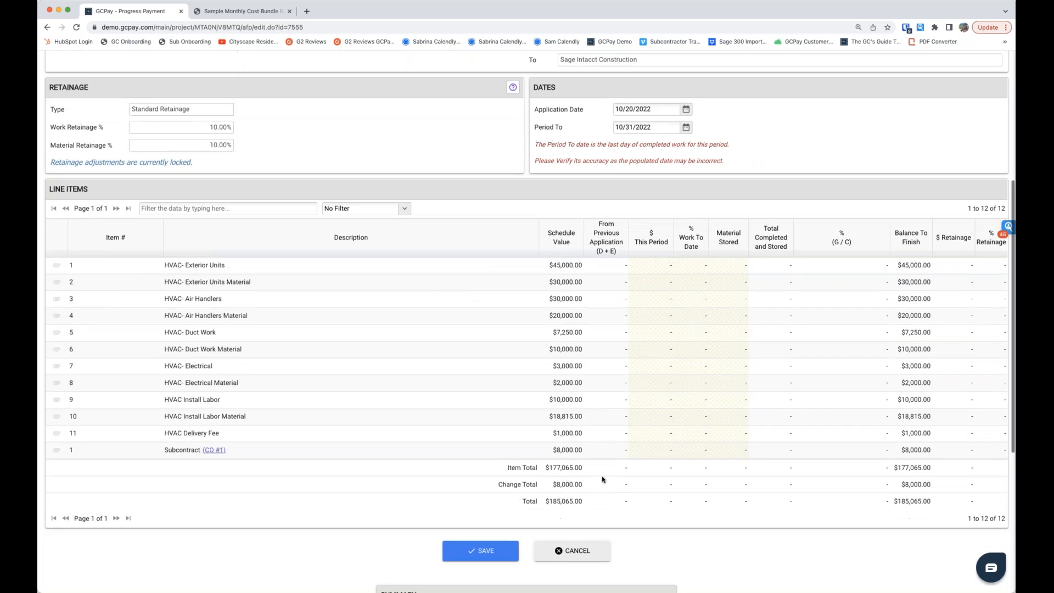
pyautogui.scroll(-1, 602, 480)
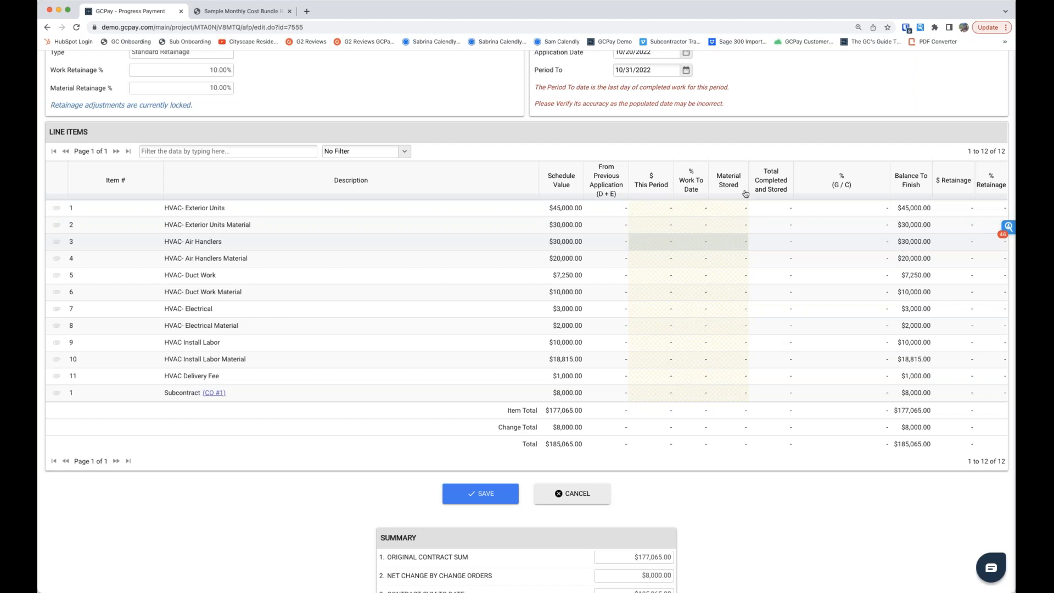
pyautogui.click(656, 208)
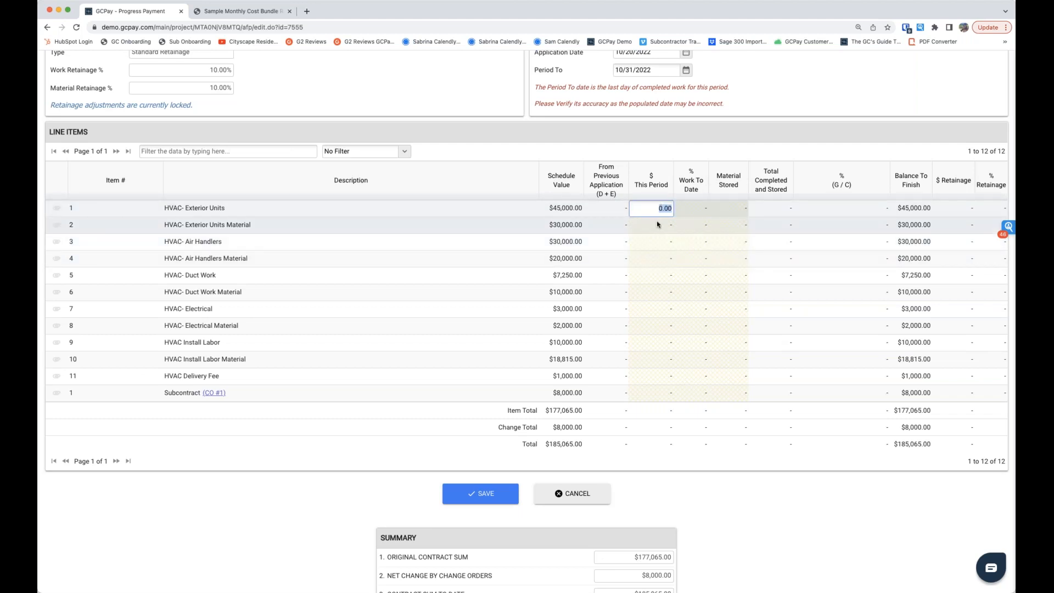
pyautogui.write('20000')
pyautogui.press('Return')
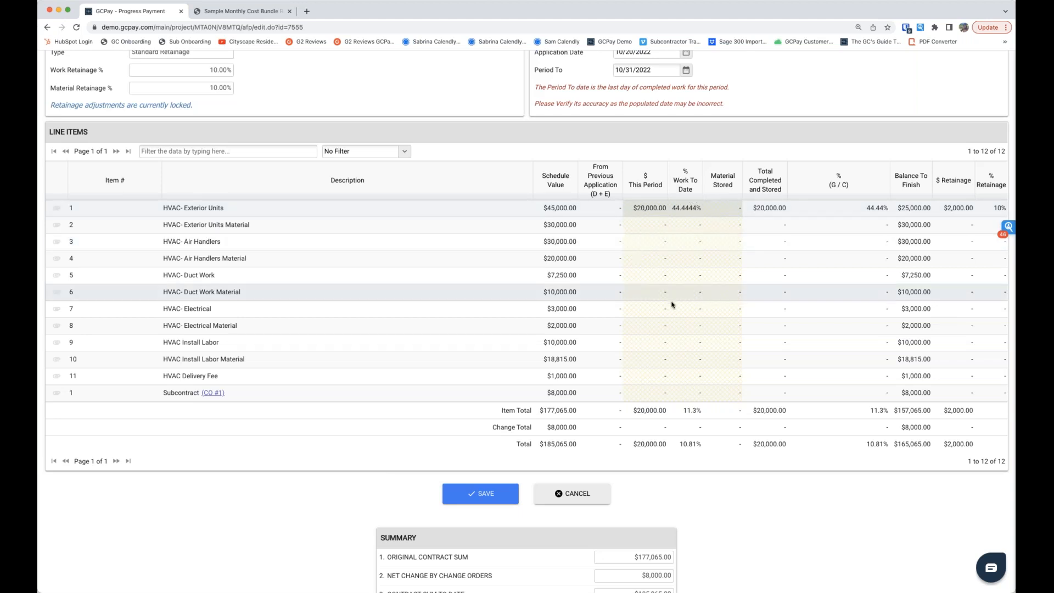
# Step: Set the work to date to 50% for HVAC- Air Handlers and 65% for HVAC- Duct Work
pyautogui.click(681, 244)
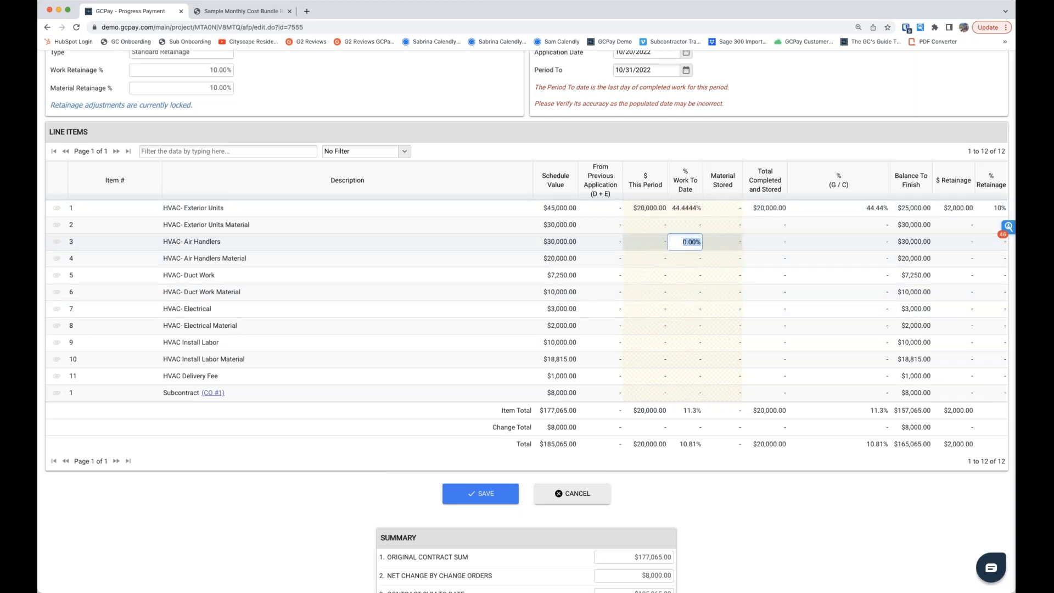
pyautogui.write('50')
pyautogui.press('Return')
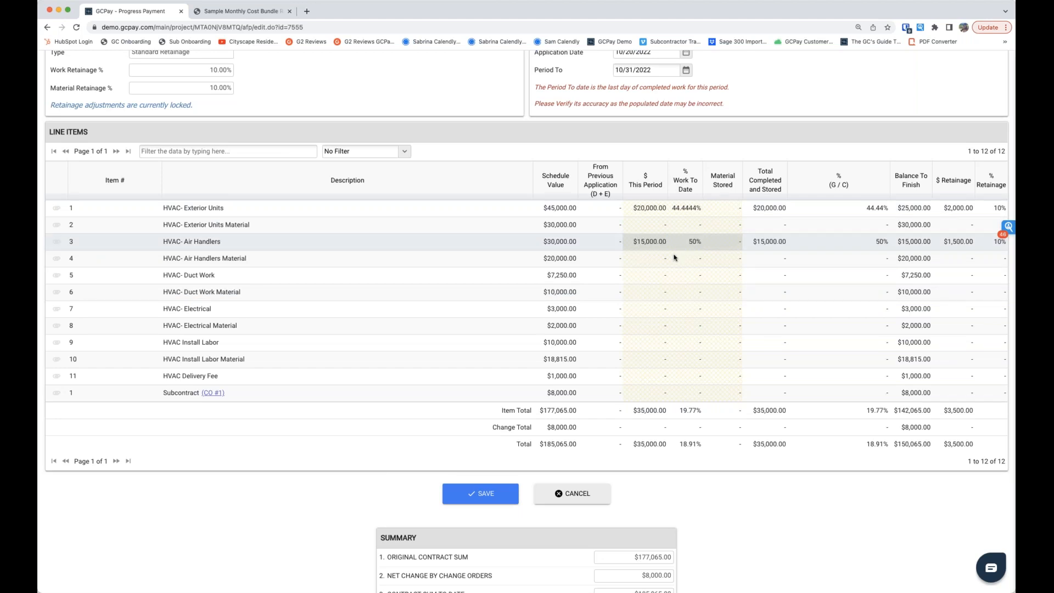
pyautogui.click(685, 275)
pyautogui.write('65')
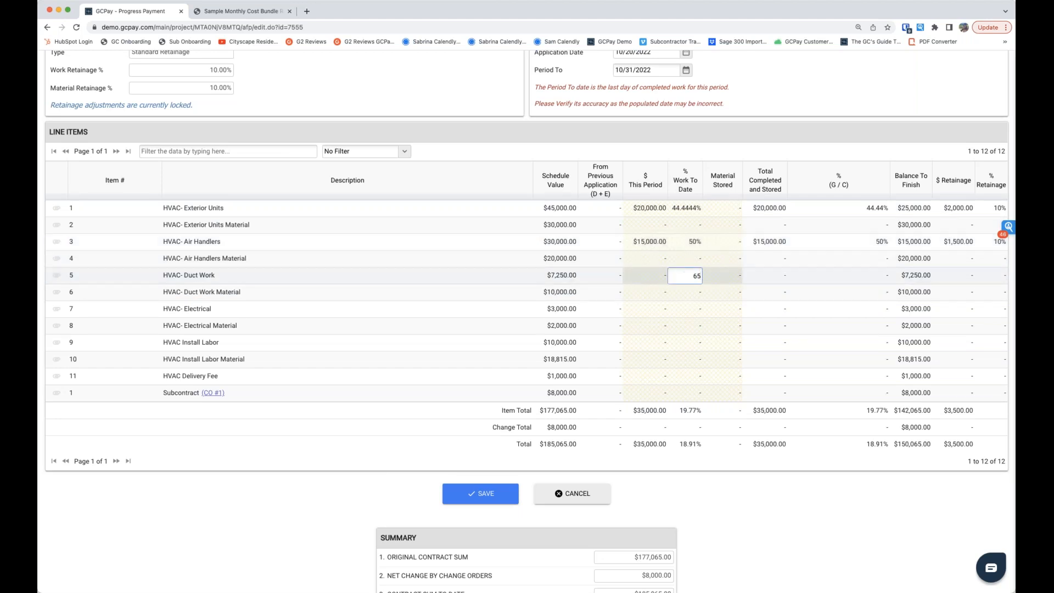
pyautogui.press('Return')
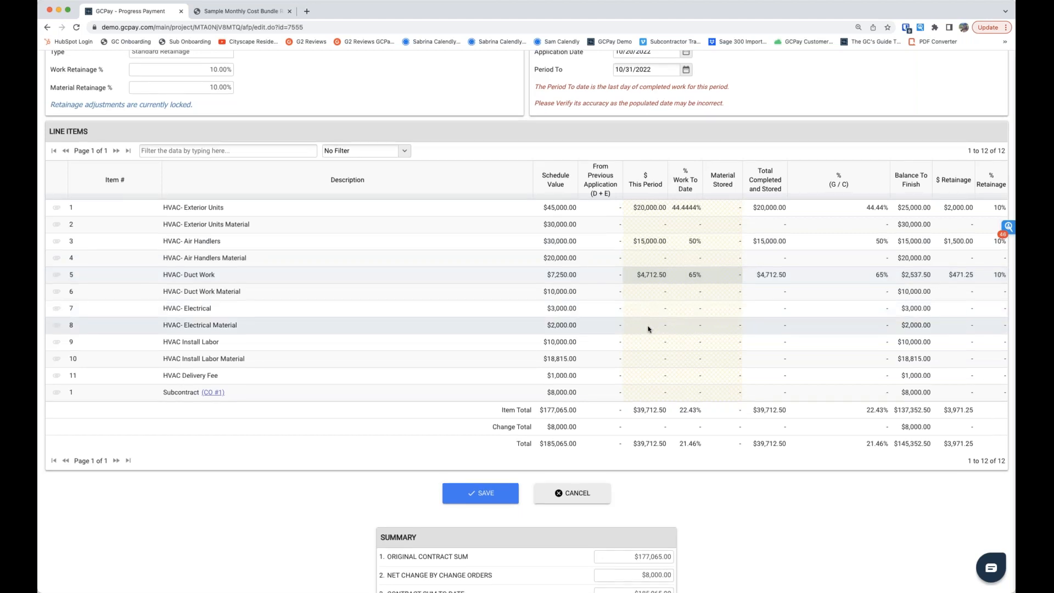
# Step: Try to bill $5,000 this period on the HVAC- Electrical Material line item, and correct the amount to $2,000
pyautogui.scroll(-1, 642, 338)
pyautogui.click(646, 320)
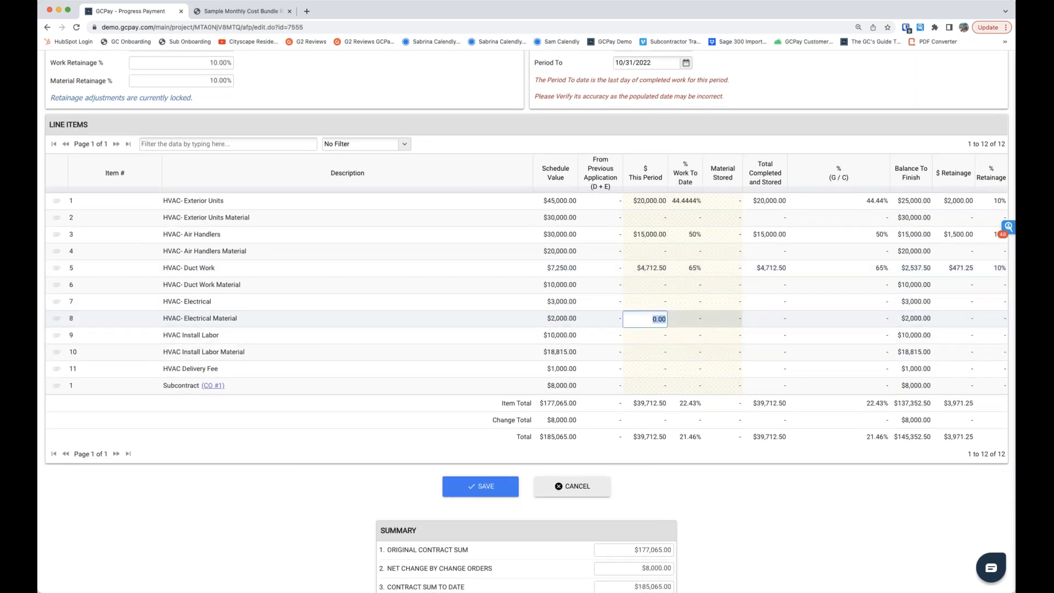
pyautogui.write('5000')
pyautogui.press('Return')
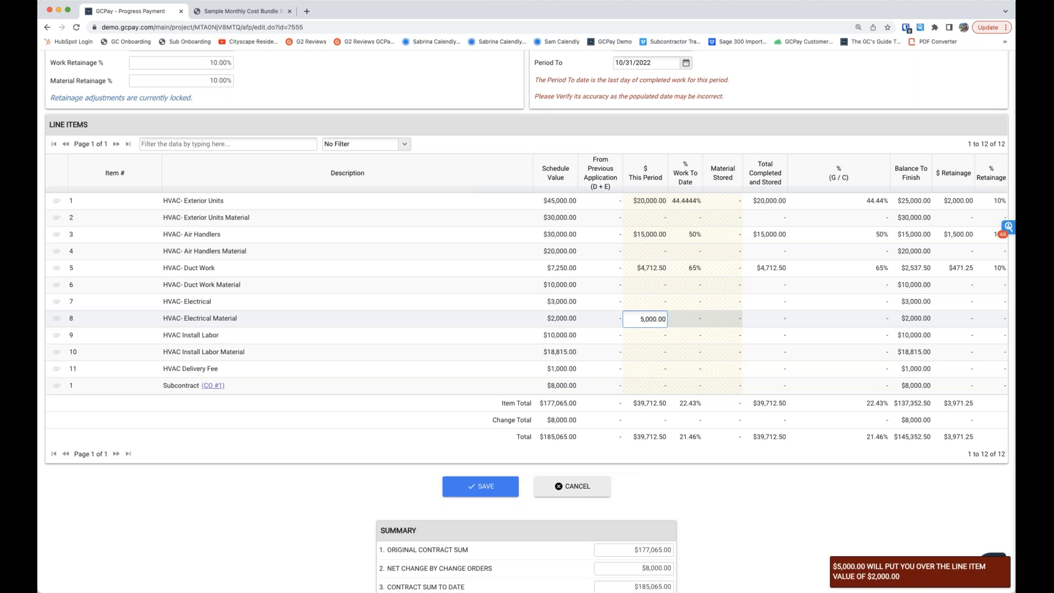
pyautogui.doubleClick(645, 318)
pyautogui.write('2')
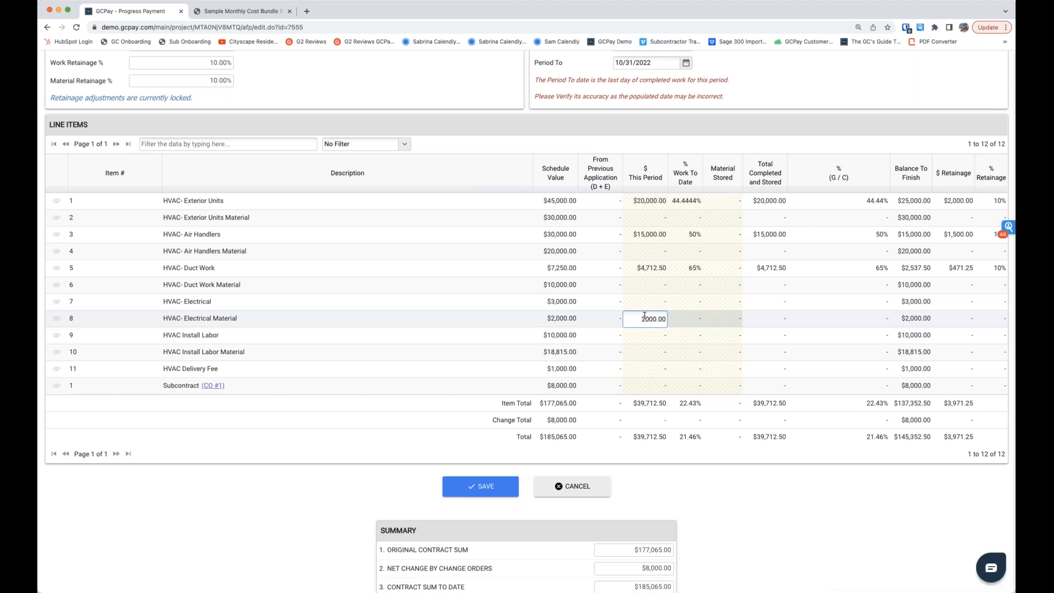
pyautogui.press('Return')
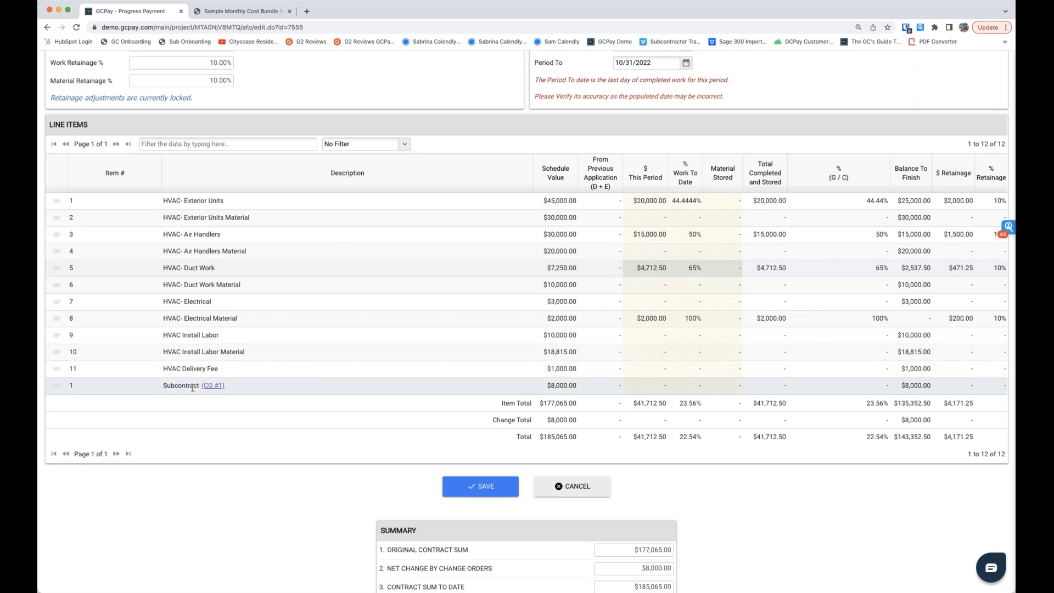
# Step: Set the work to date to 50% for the Subcontract change order line (CO #1)
pyautogui.click(688, 387)
pyautogui.write('50')
pyautogui.press('Return')
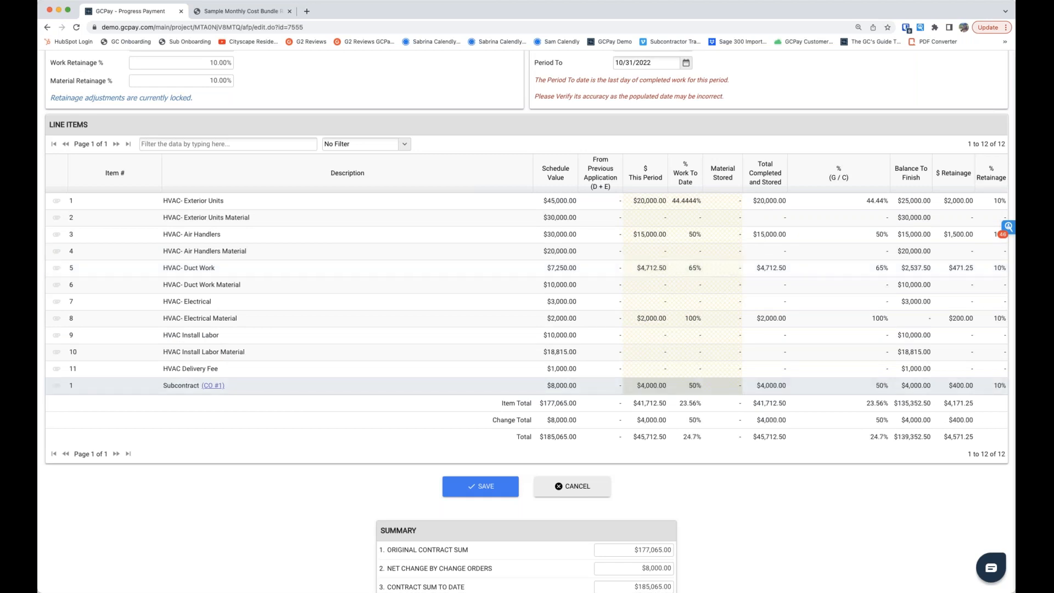
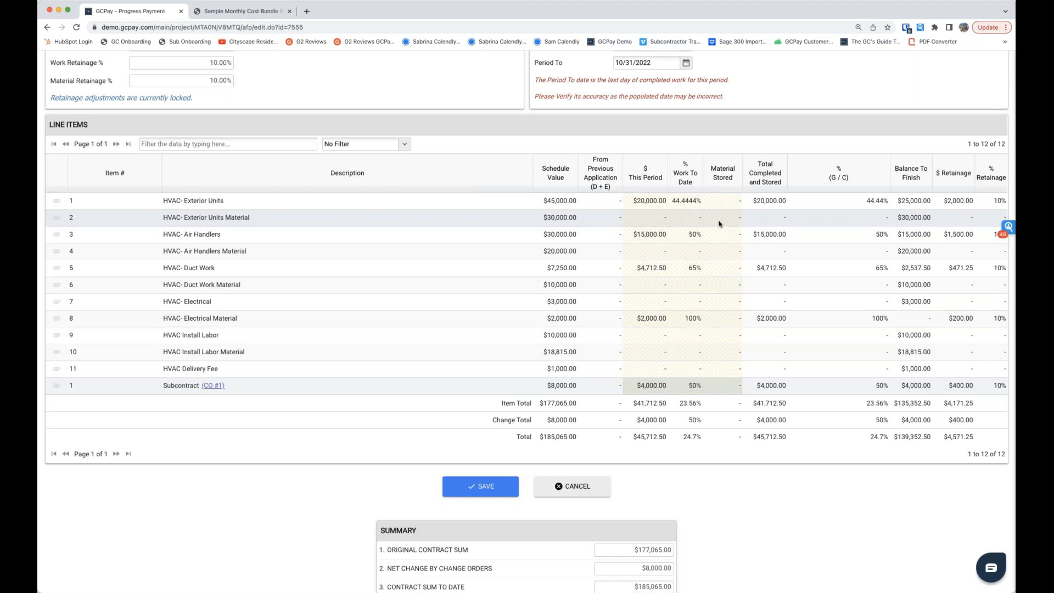
# Step: Enter $5,000 of stored material on the HVAC- Exterior Units Material line item and save the application for payment
pyautogui.click(719, 223)
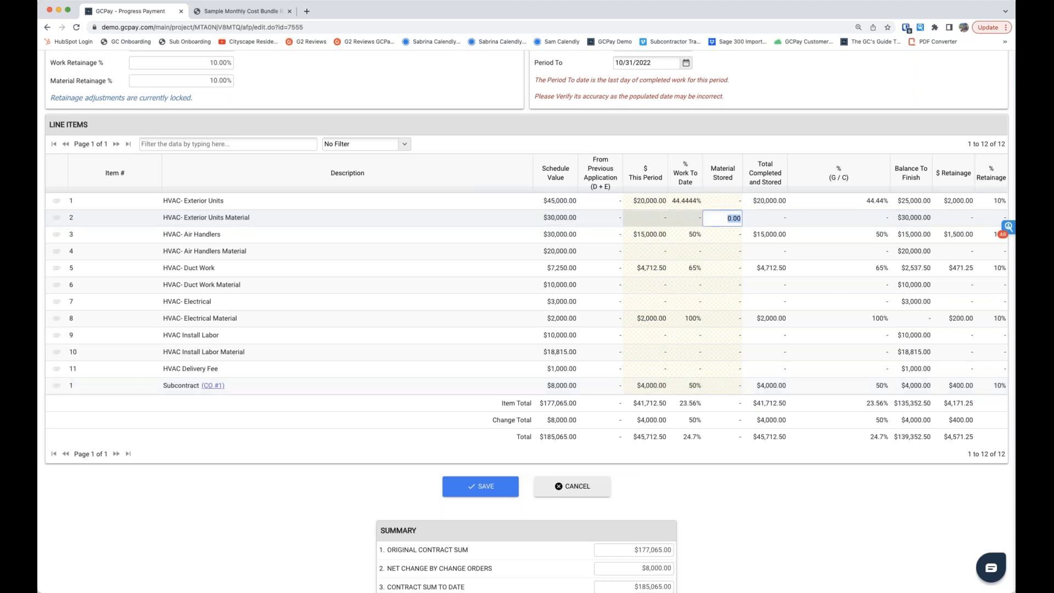
pyautogui.write('5000')
pyautogui.press('Return')
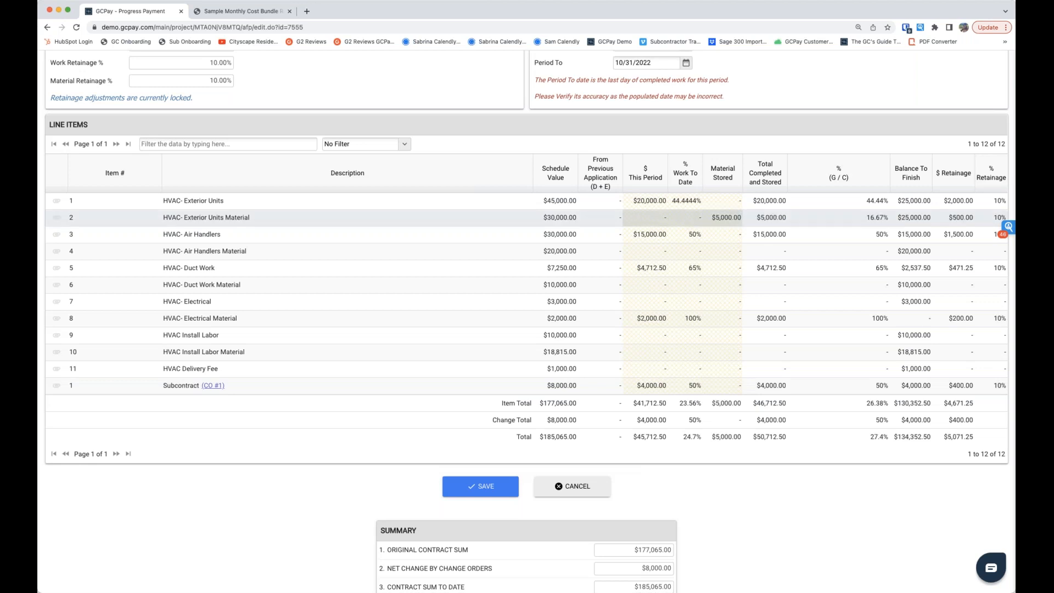
pyautogui.scroll(-1, 663, 434)
pyautogui.scroll(-4, 635, 520)
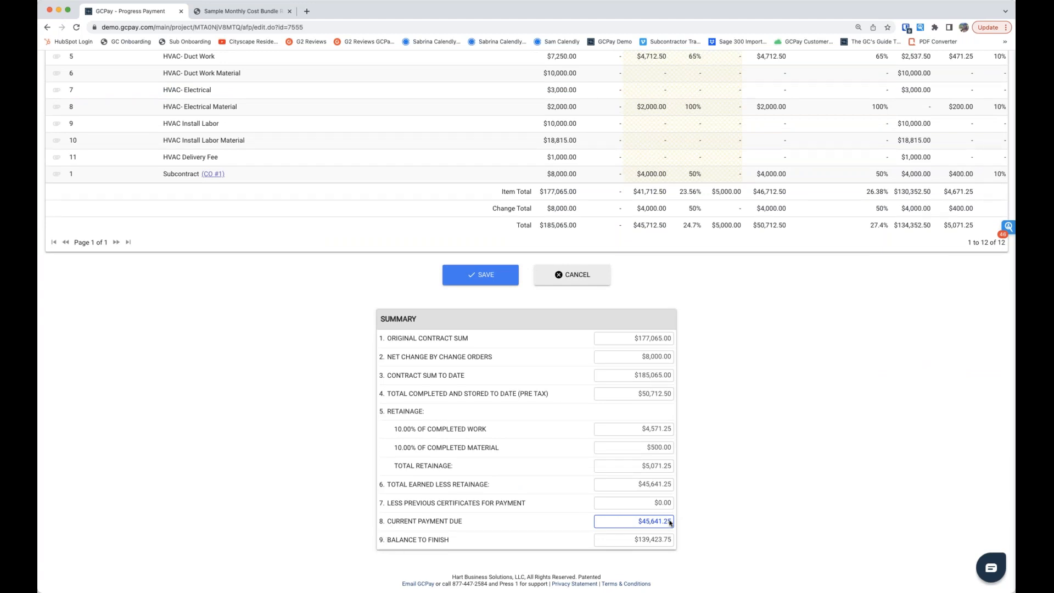
pyautogui.click(461, 275)
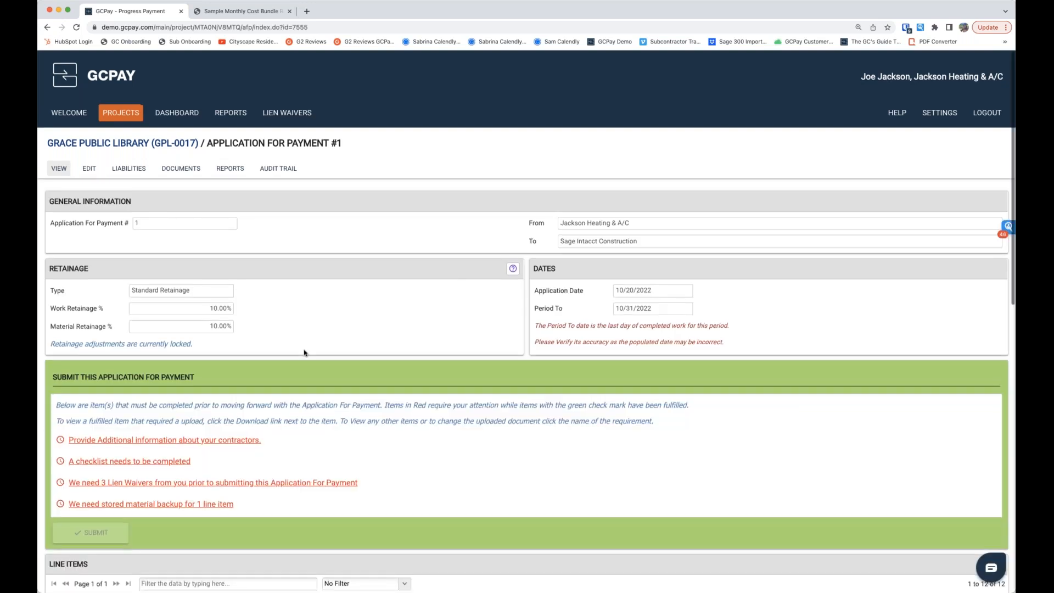
# Step: Open the outstanding contractor information requirement, confirm there are third parties to report, and add Sal's Supply as a vendor
pyautogui.scroll(-5, 305, 353)
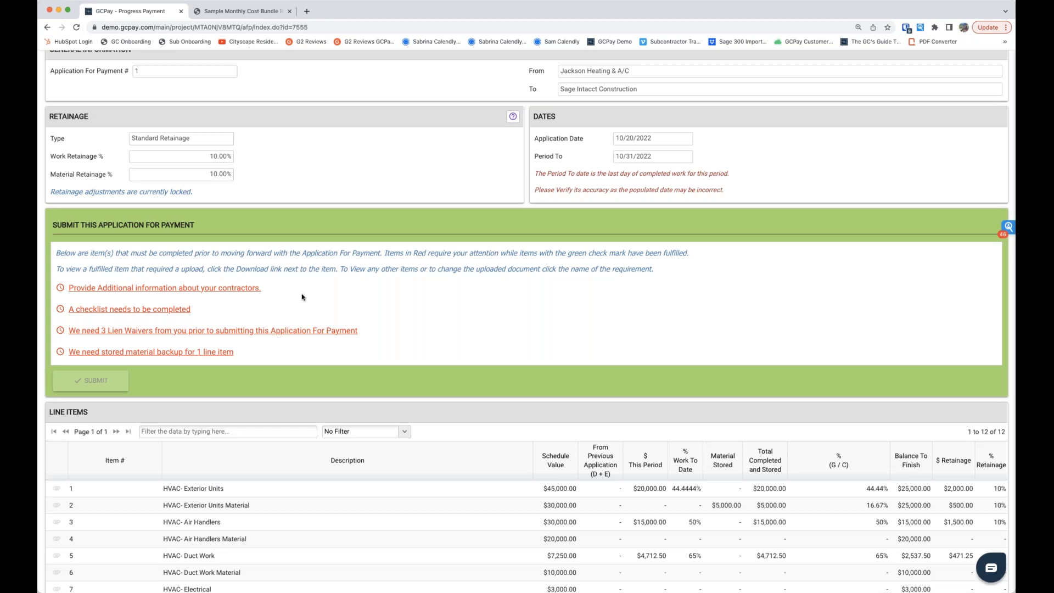
pyautogui.click(104, 290)
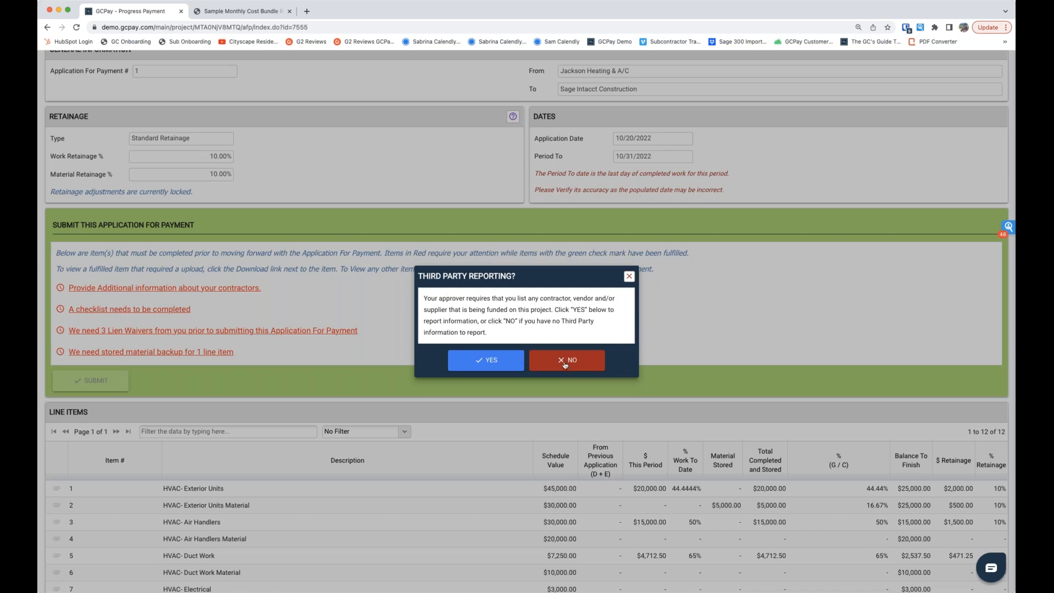
pyautogui.click(487, 365)
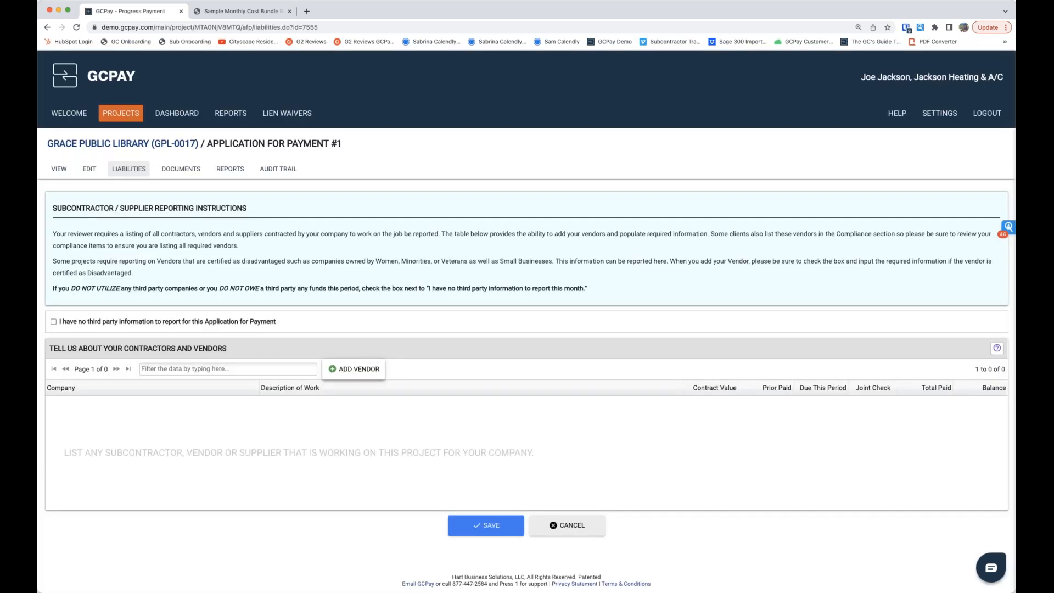
pyautogui.click(354, 369)
pyautogui.click(299, 270)
pyautogui.click(717, 455)
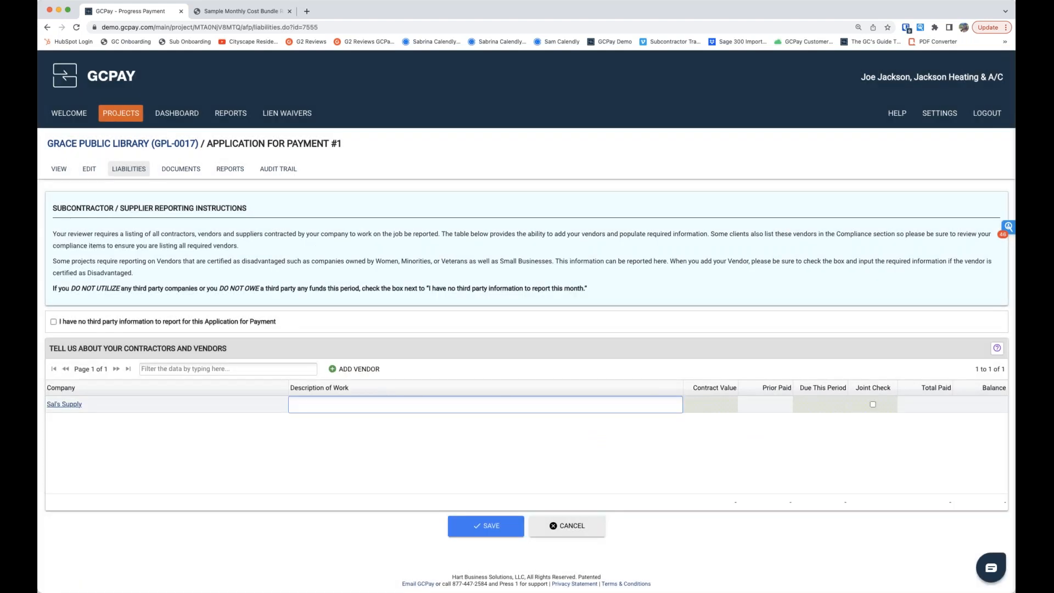
# Step: Describe Sal's Supply's work as refrigeration with a $20,000 contract value and $15,000 due this period, and save the vendor report
pyautogui.write('refrigeration')
pyautogui.press('Tab')
pyautogui.write('20000')
pyautogui.press('Tab')
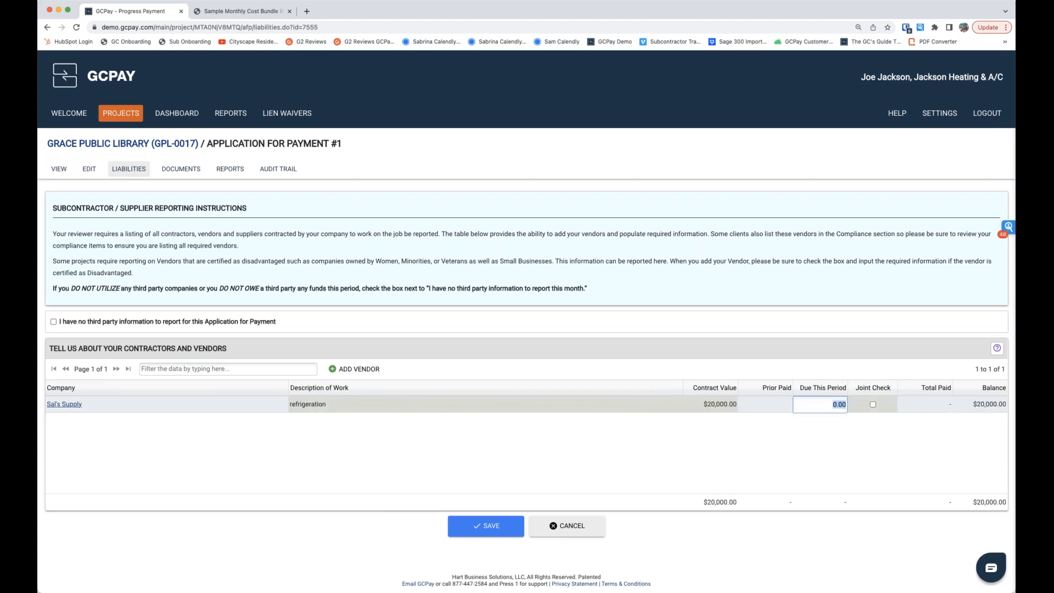
pyautogui.write('15000')
pyautogui.press('Tab')
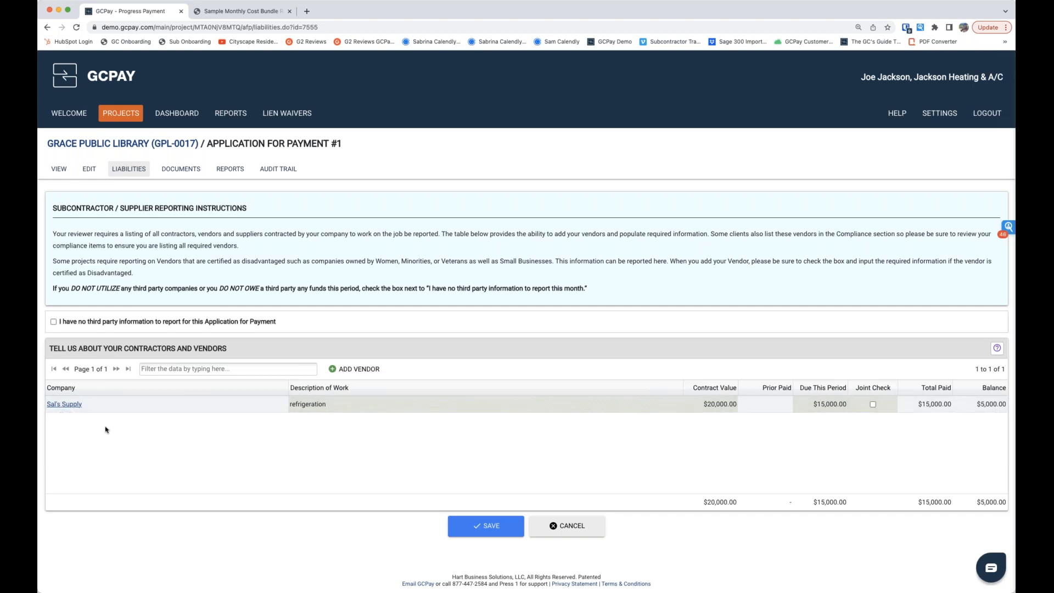
pyautogui.click(476, 536)
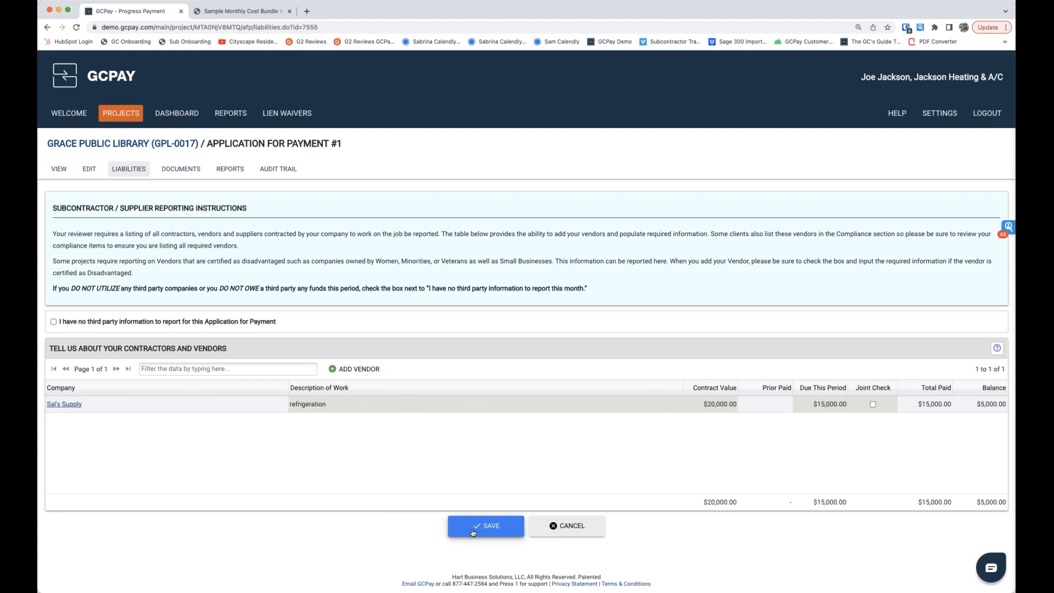
pyautogui.click(479, 397)
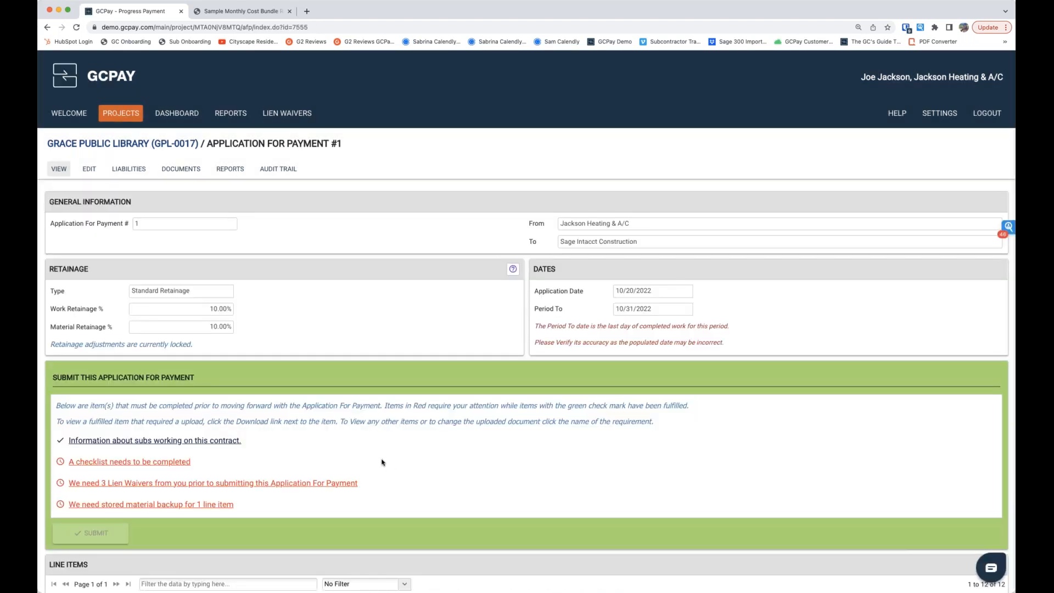
# Step: Complete the submission checklist by acknowledging the reminder that outstanding compliance items prevent payment
pyautogui.scroll(-2, 385, 459)
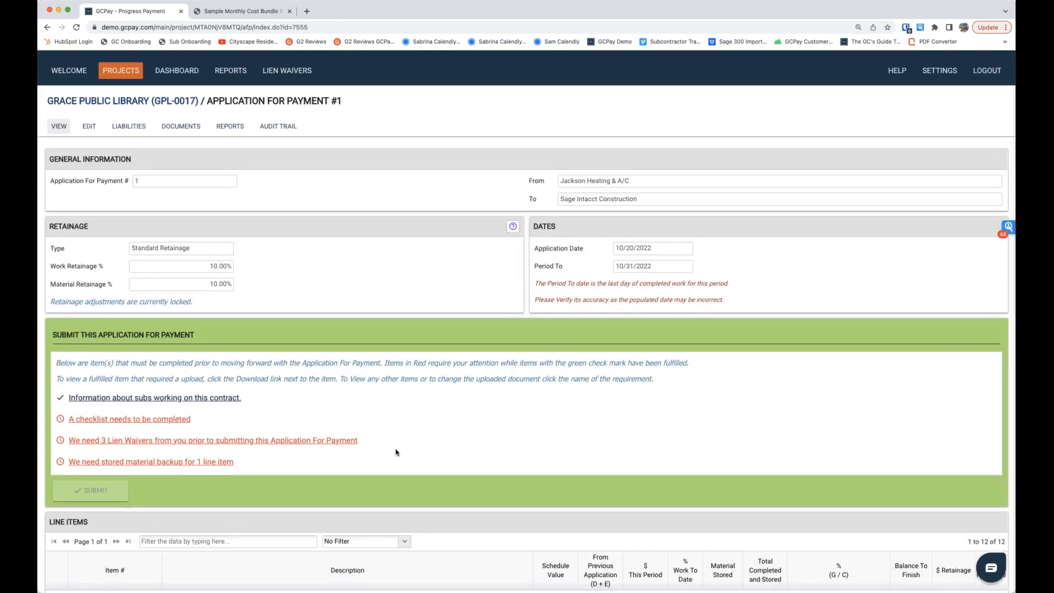
pyautogui.scroll(-2, 395, 452)
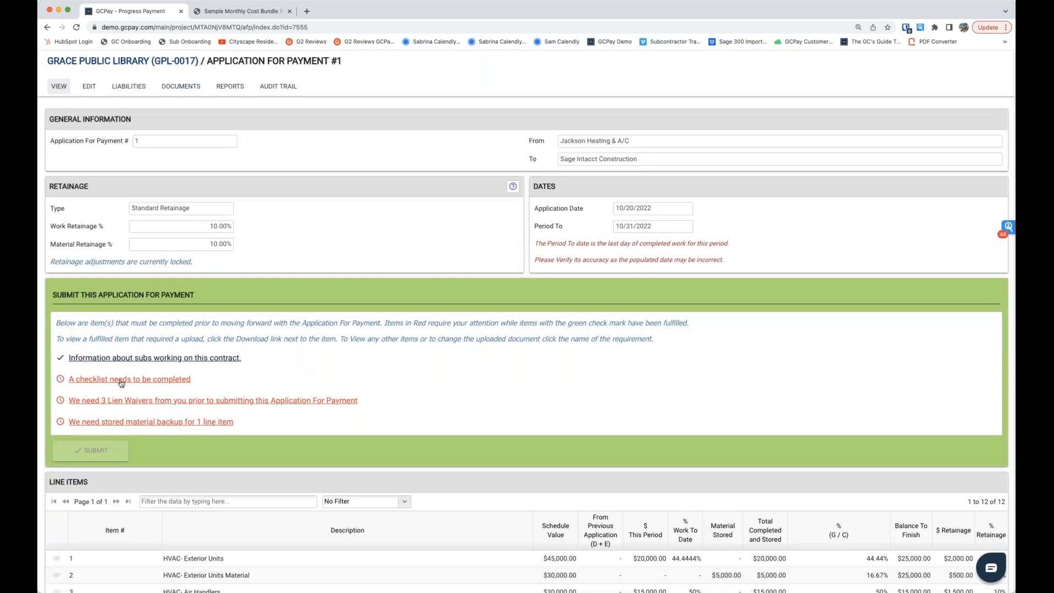
pyautogui.click(122, 381)
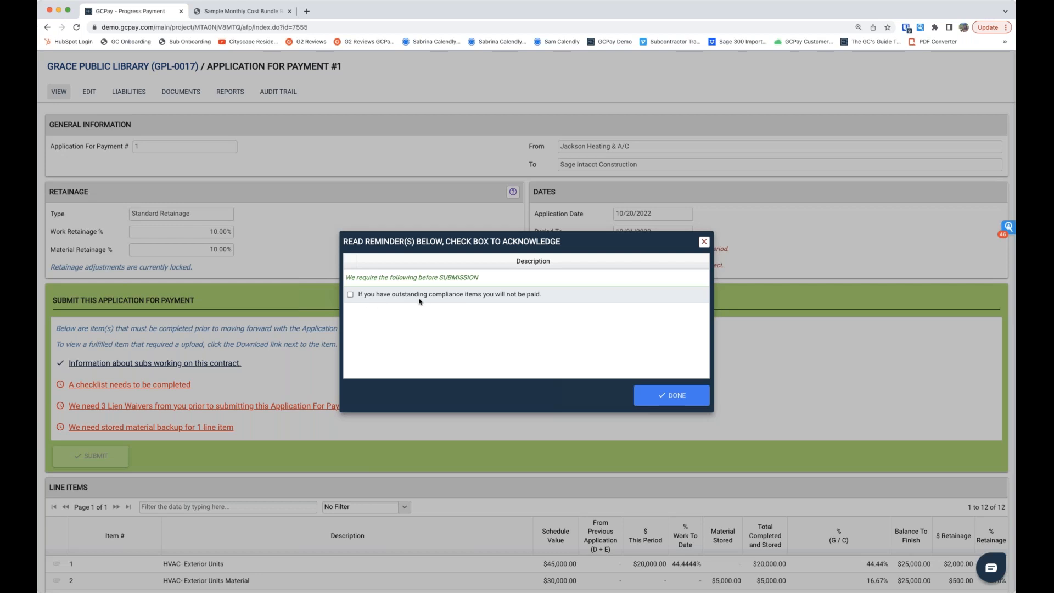
pyautogui.click(350, 295)
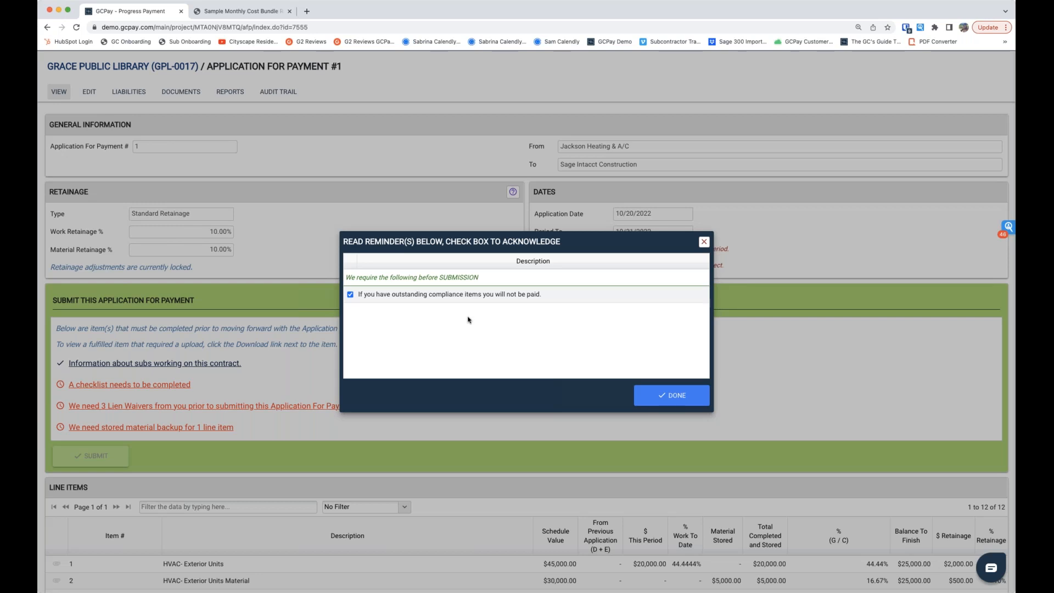
pyautogui.click(671, 396)
# Step: Upload the required stored material backup for the HVAC- Exterior Units Material line item and close the material backup dialogs
pyautogui.scroll(-2, 310, 396)
pyautogui.scroll(-2, 319, 396)
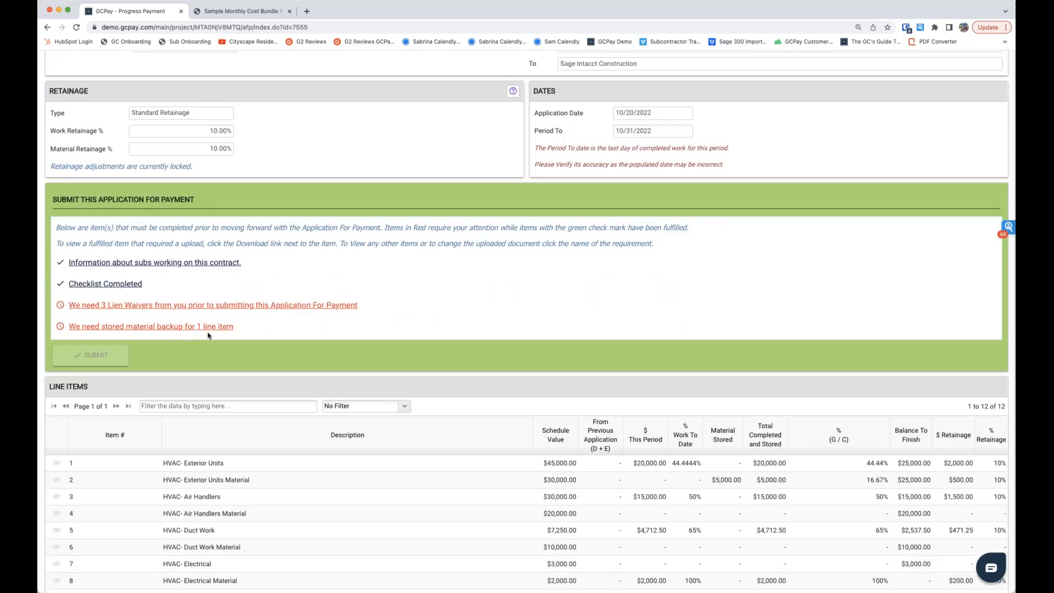
pyautogui.scroll(-1, 208, 335)
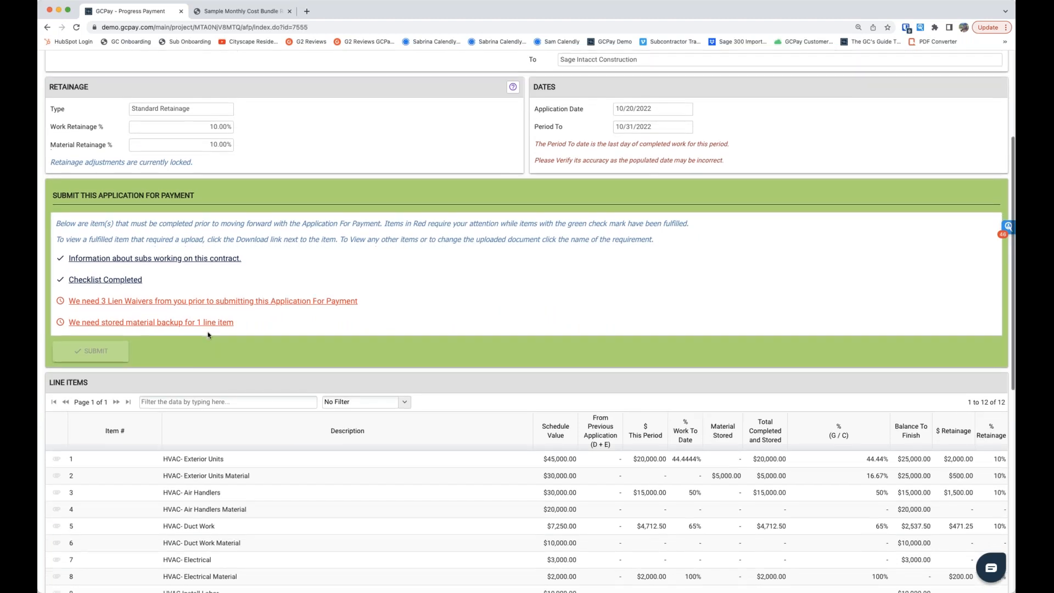
pyautogui.scroll(-1, 208, 335)
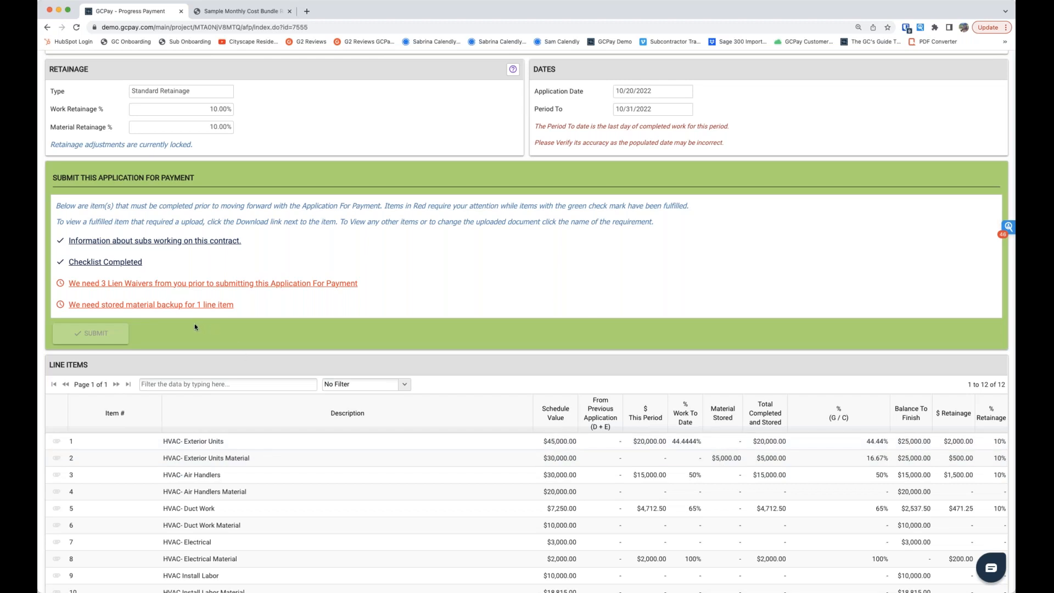
pyautogui.click(130, 305)
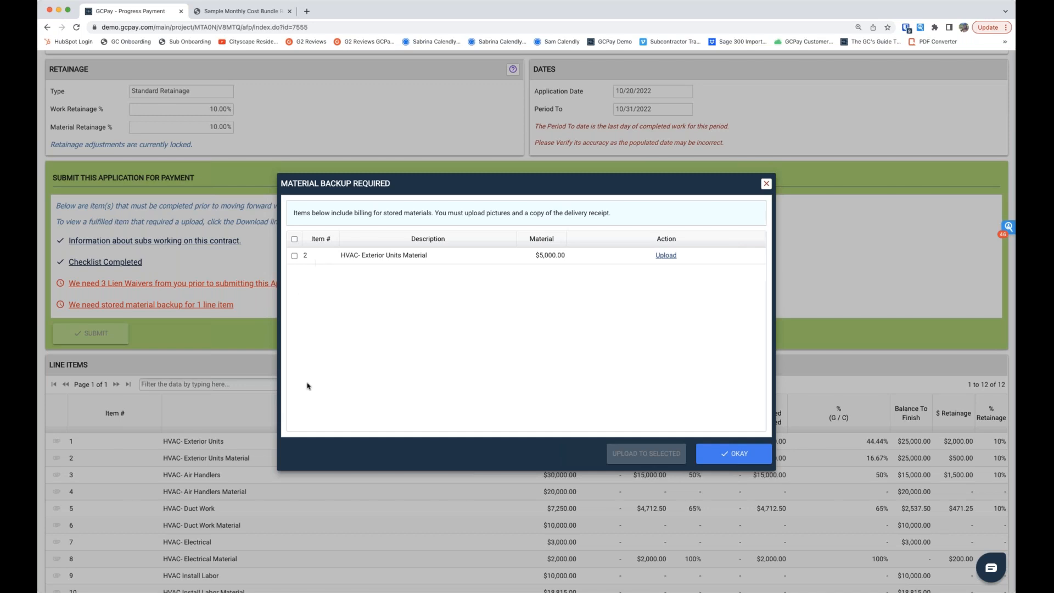
pyautogui.click(666, 257)
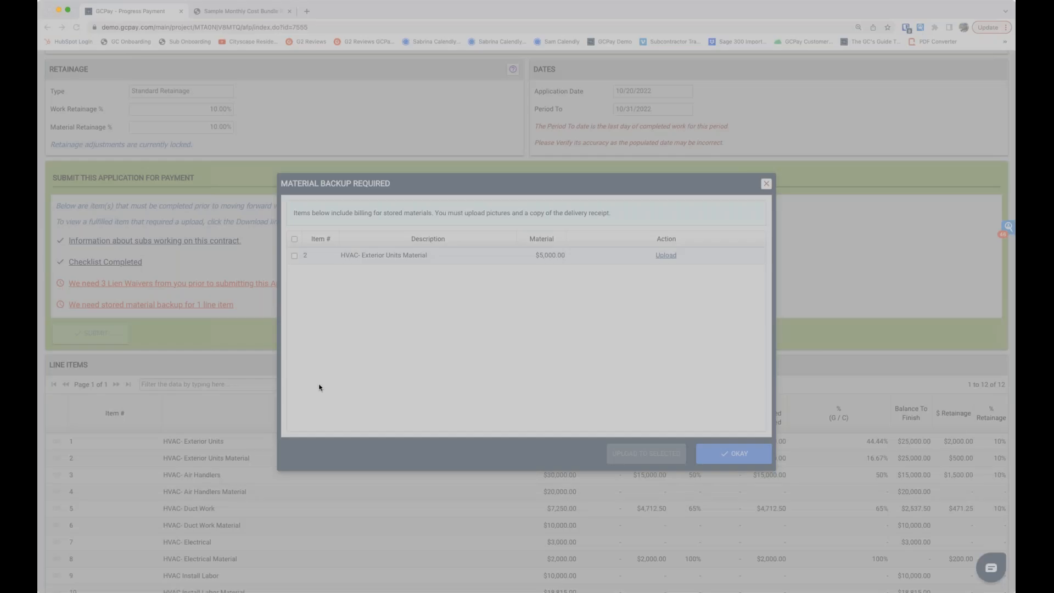
pyautogui.click(820, 451)
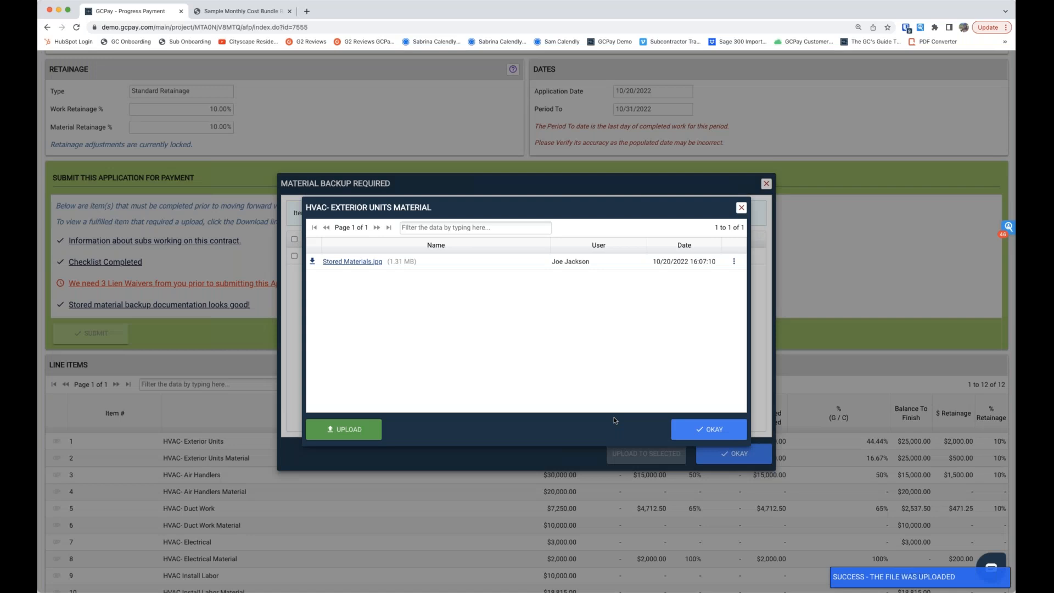
pyautogui.click(709, 429)
pyautogui.click(733, 453)
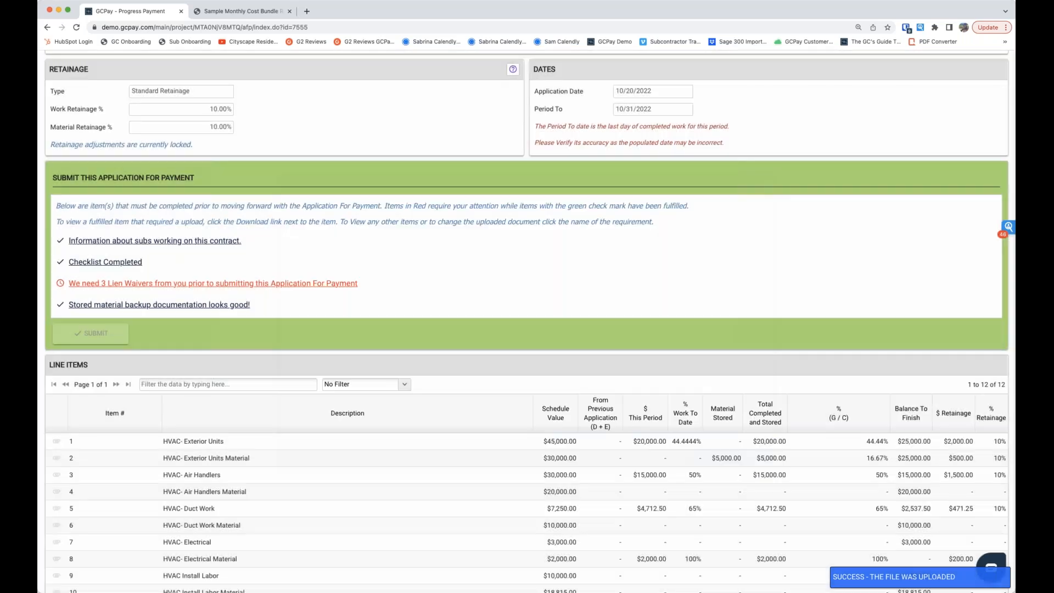
# Step: Open the required lien waivers and digitally sign Conditional - Progress Payment dig 2.pdf with the saved signature
pyautogui.click(236, 284)
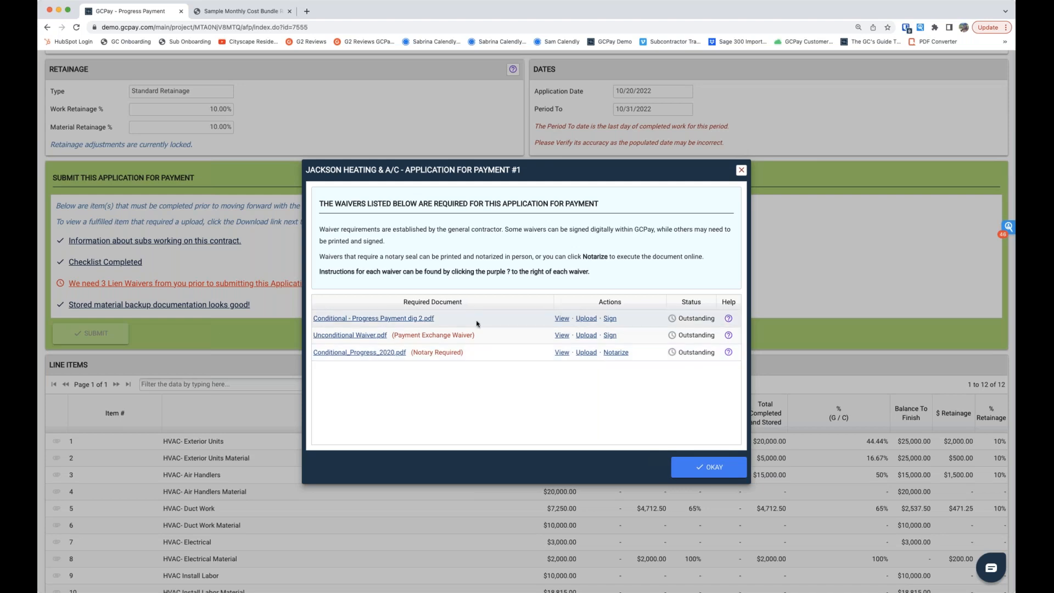
pyautogui.click(611, 319)
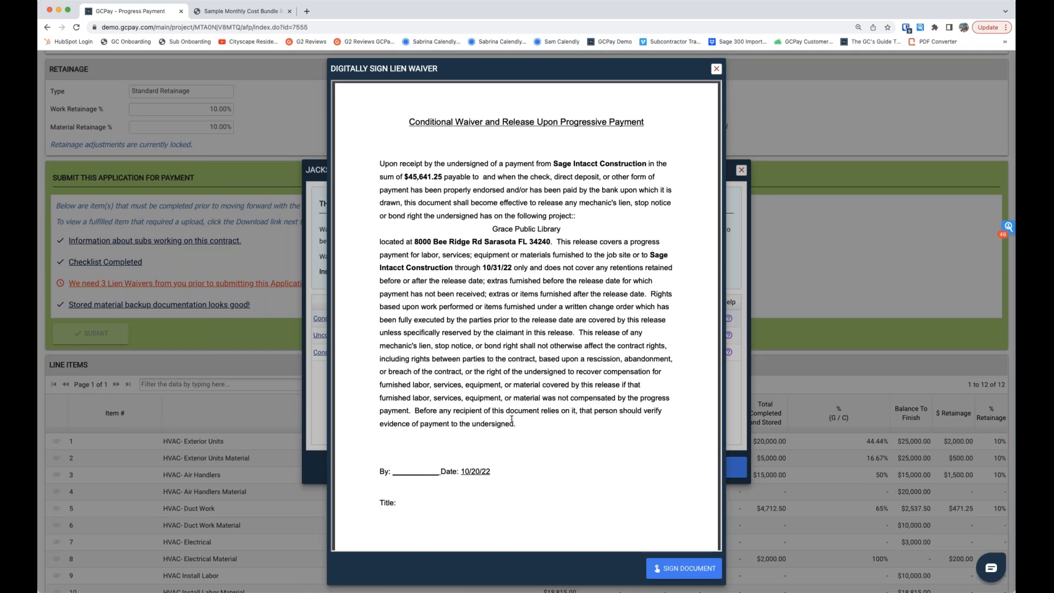
pyautogui.click(676, 569)
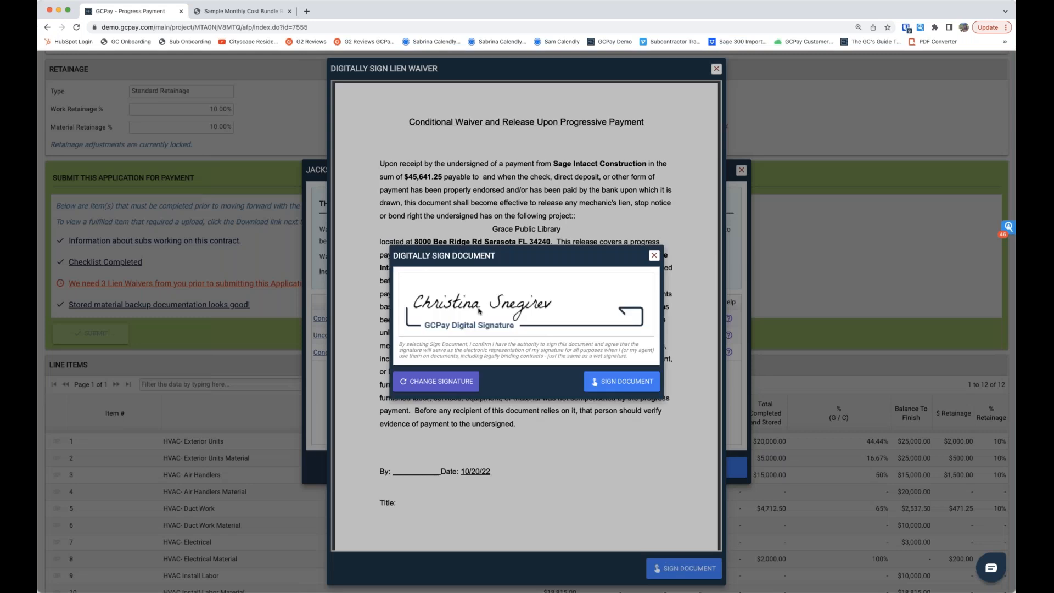
pyautogui.click(616, 386)
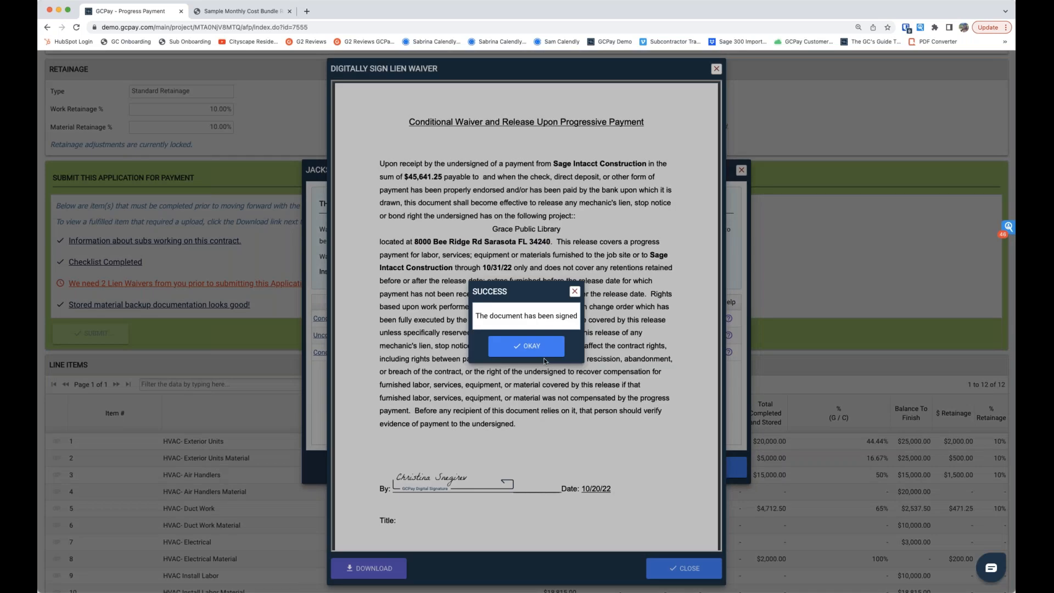
pyautogui.click(544, 356)
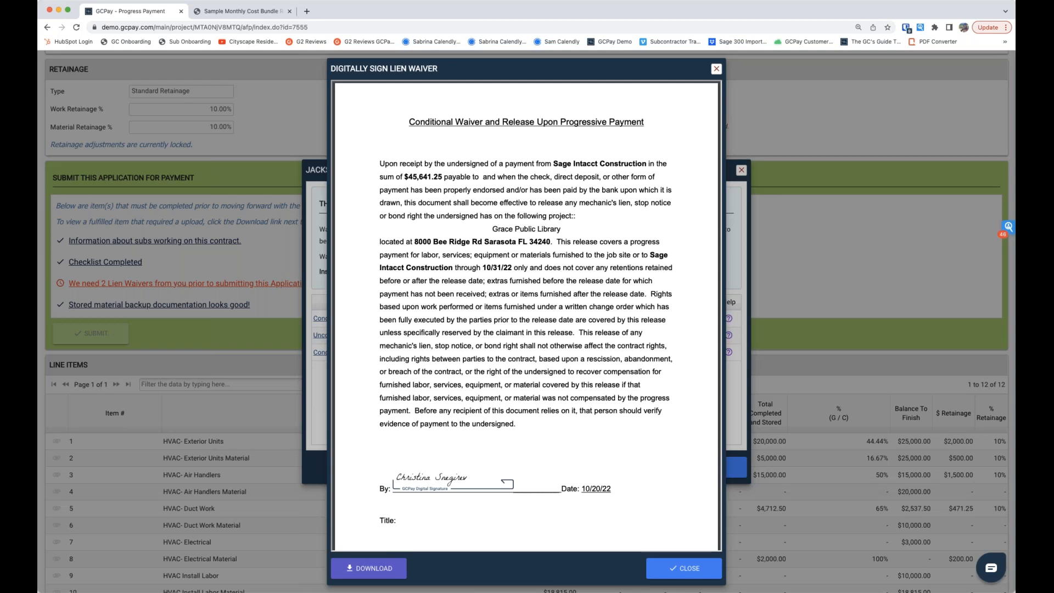
pyautogui.click(679, 573)
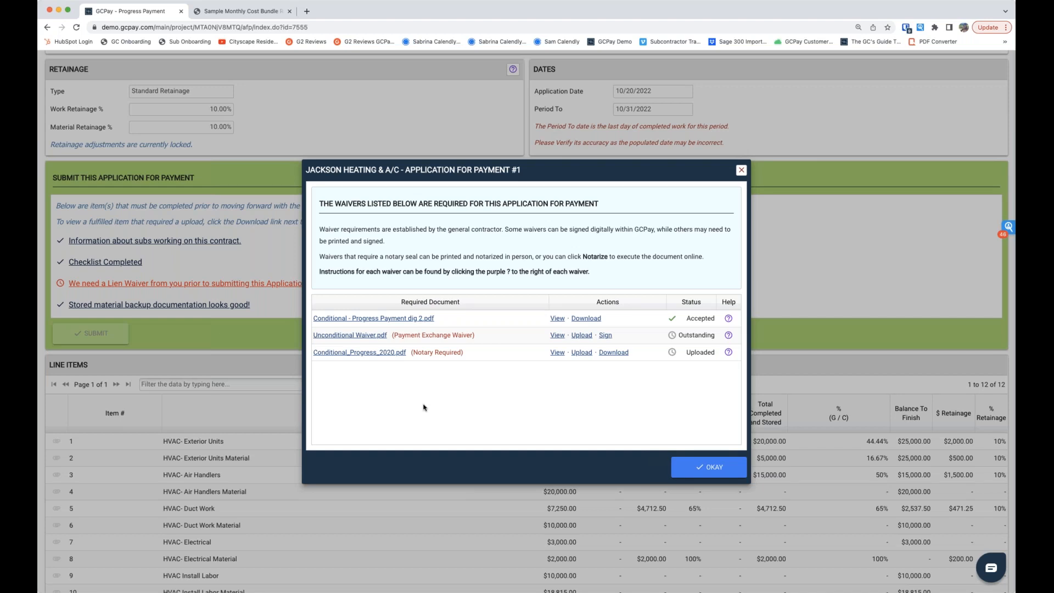
# Step: Digitally sign Unconditional Waiver.pdf, the payment exchange waiver, and close the required waivers list
pyautogui.click(606, 335)
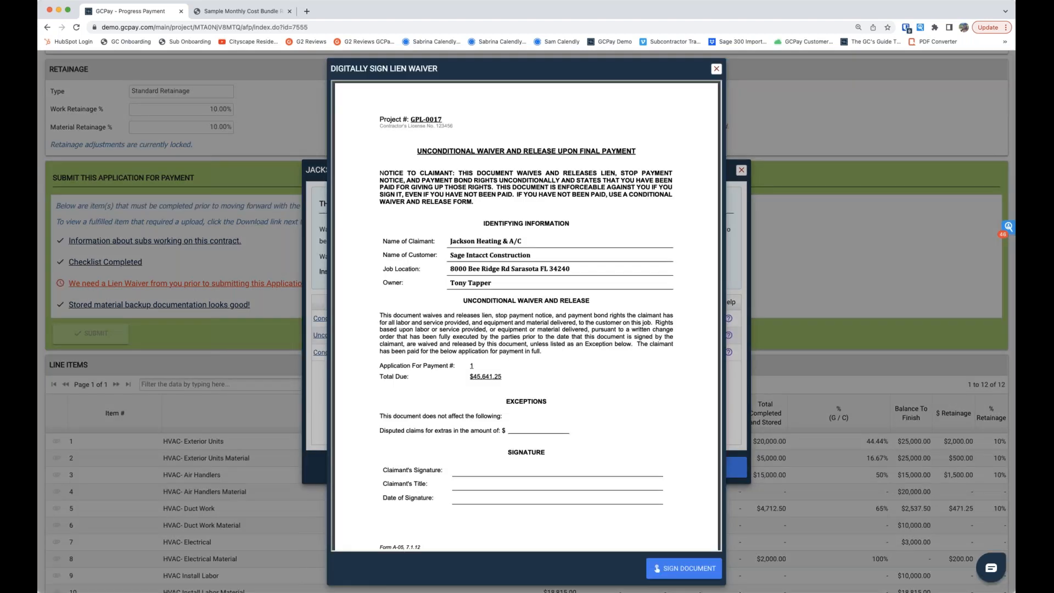
pyautogui.click(681, 568)
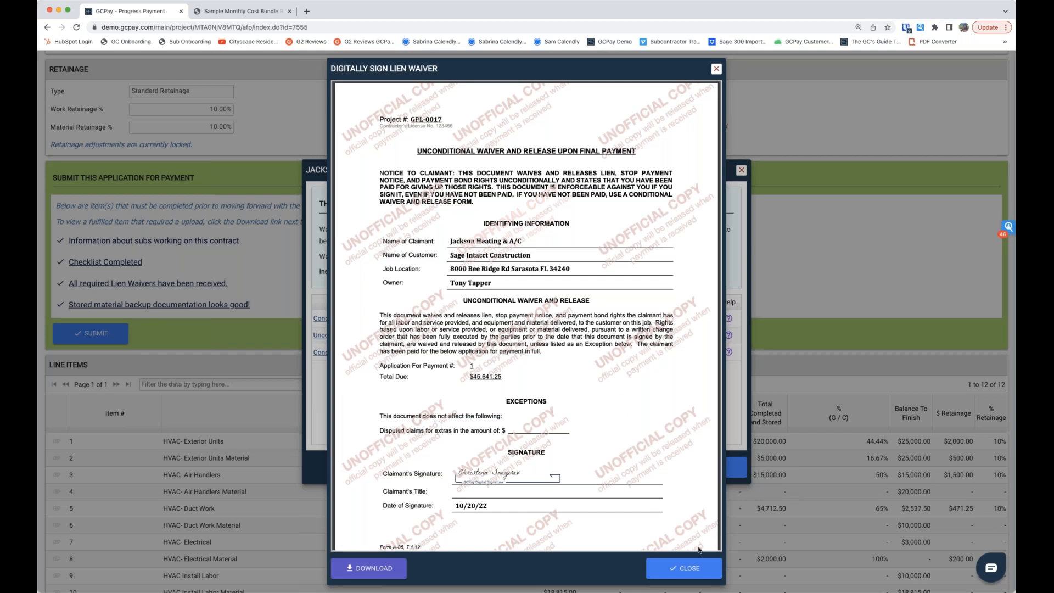
pyautogui.click(681, 571)
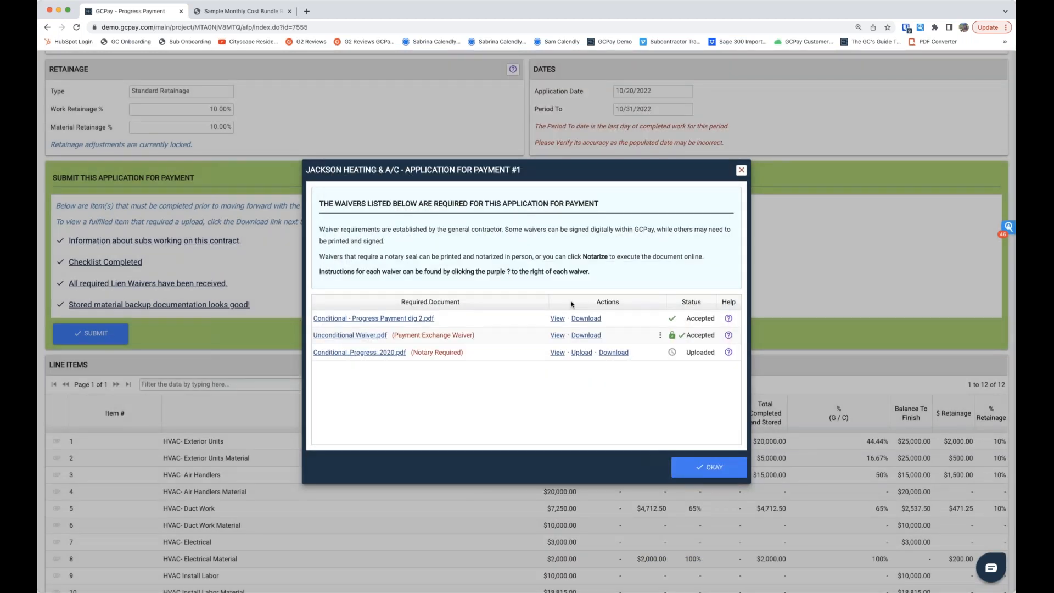
pyautogui.click(700, 468)
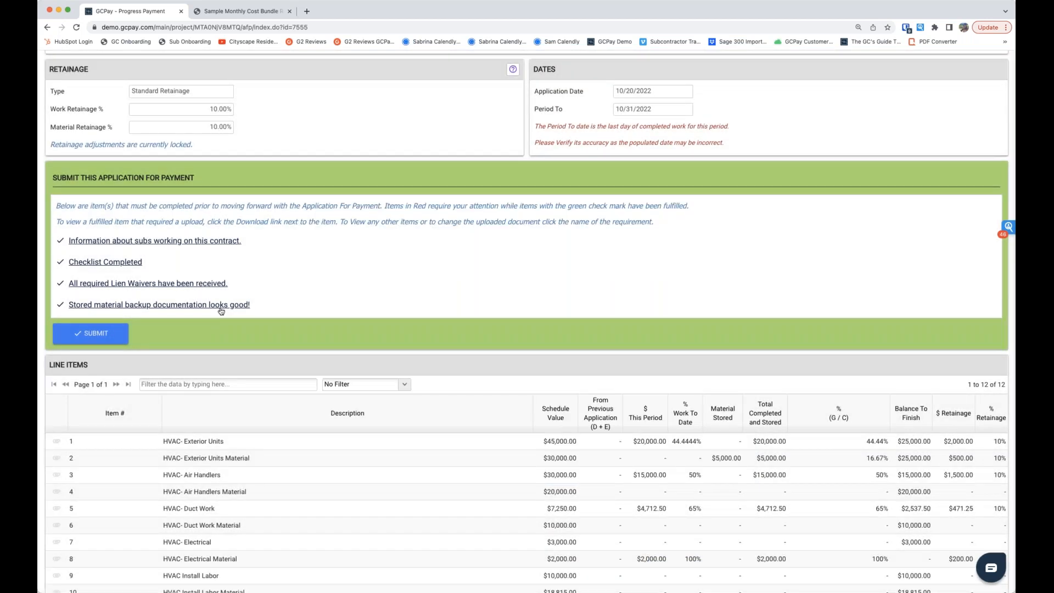
# Step: Submit Application For Payment #1 without comments, confirming that the listed ACH bank account is correct
pyautogui.click(104, 338)
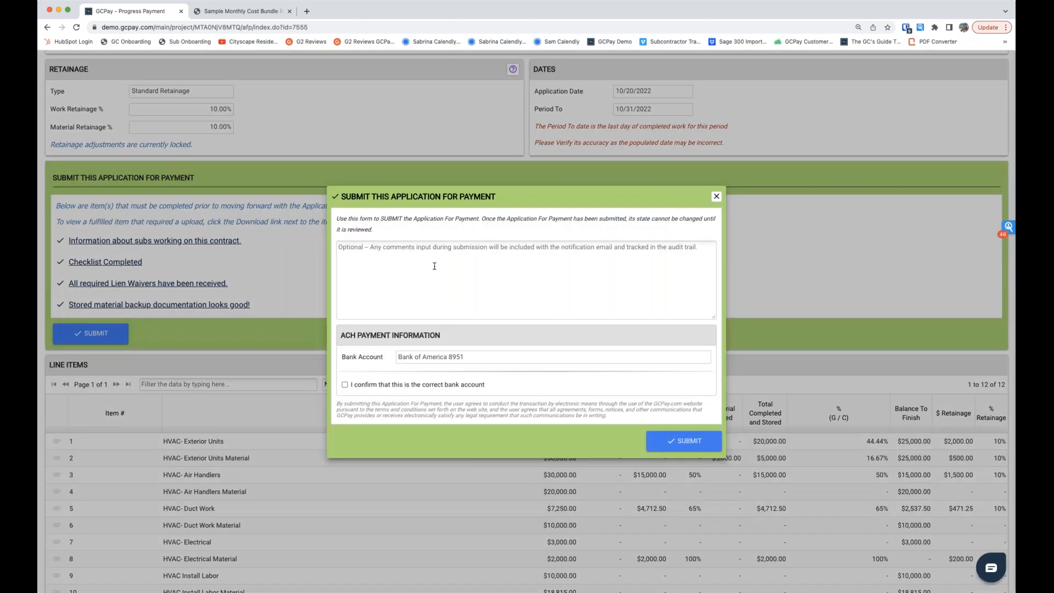
pyautogui.click(346, 385)
pyautogui.click(691, 437)
pyautogui.click(518, 349)
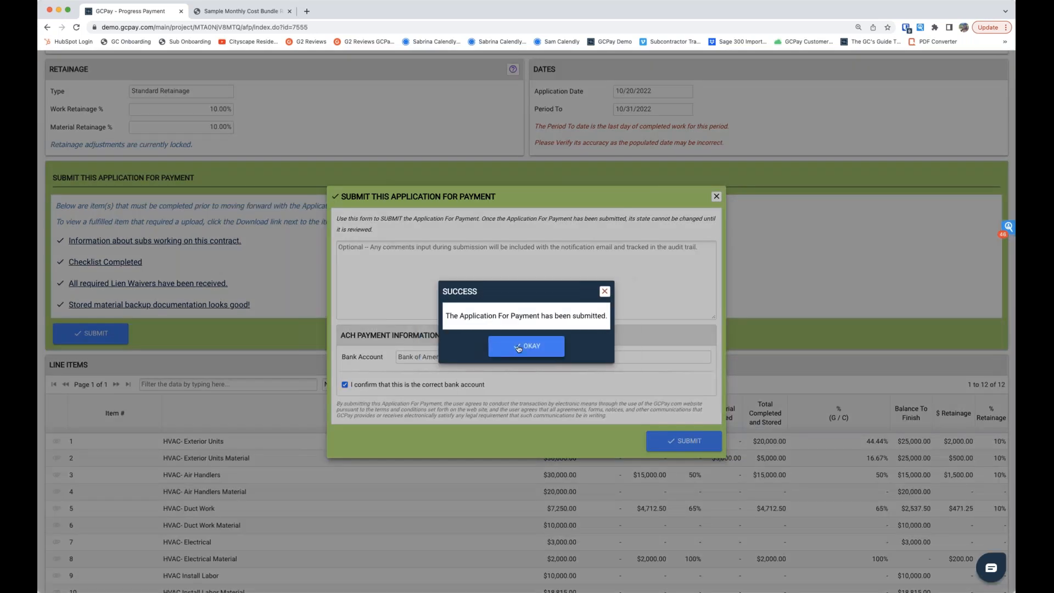
# Step: Close the submission confirmation, log out of the subcontractor's account, and log in to the general contractor's account with its saved username and password
pyautogui.click(518, 347)
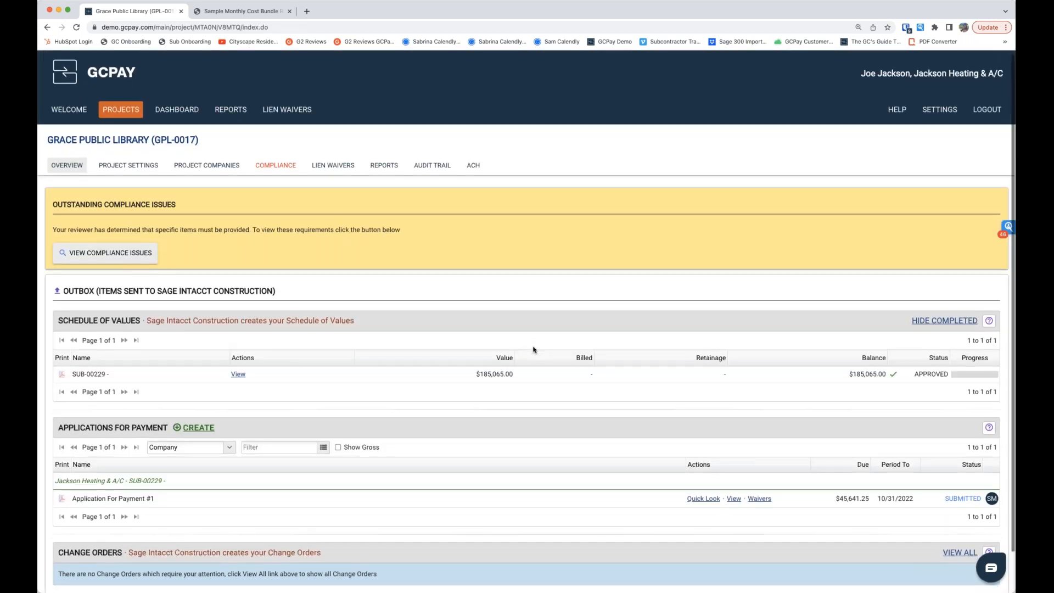
pyautogui.scroll(-1, 577, 430)
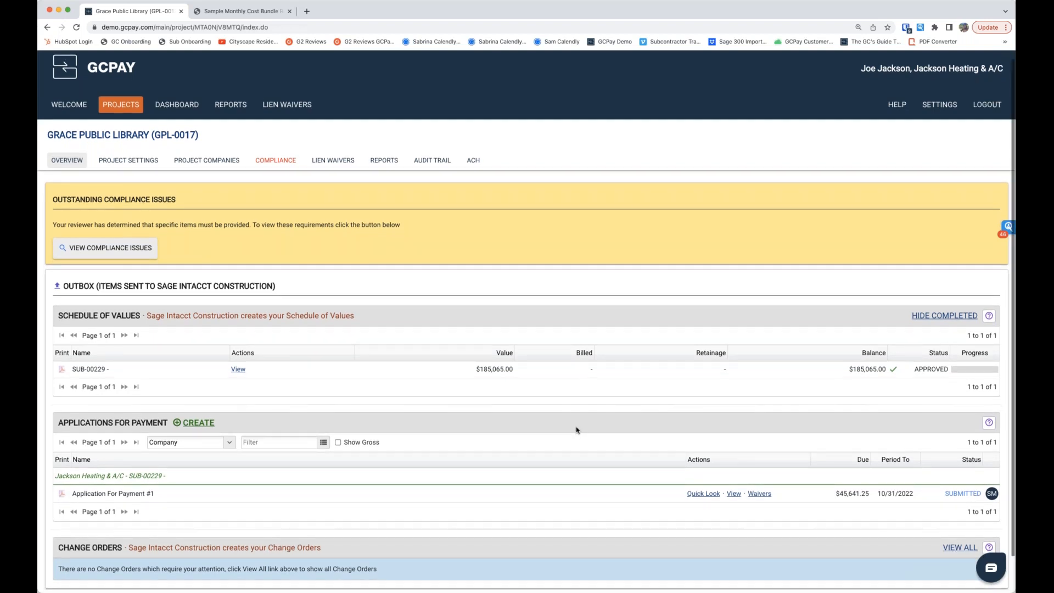
pyautogui.scroll(-2, 577, 430)
pyautogui.click(987, 64)
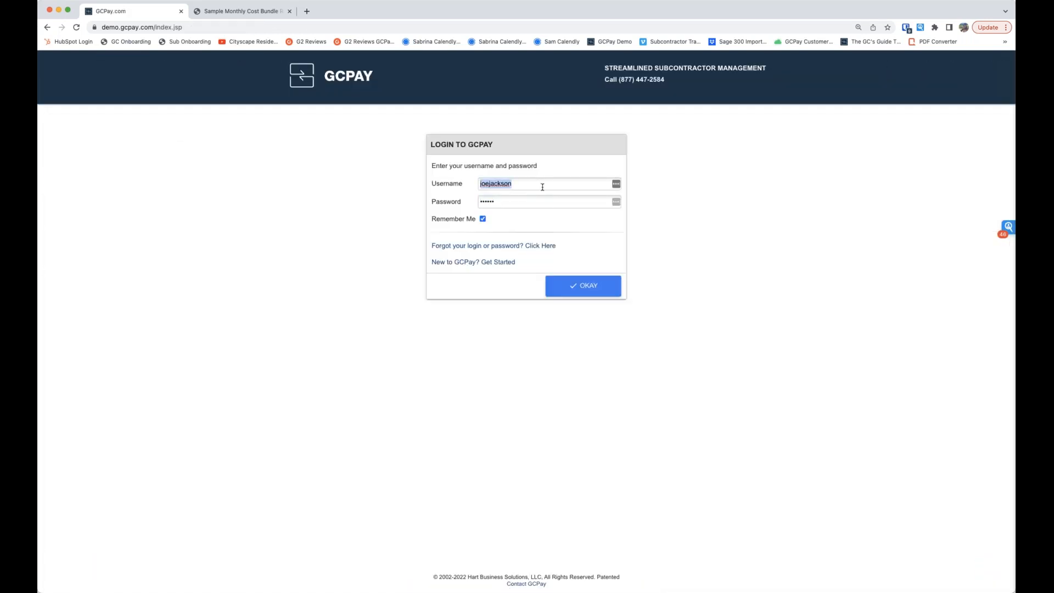
pyautogui.click(821, 330)
pyautogui.click(584, 286)
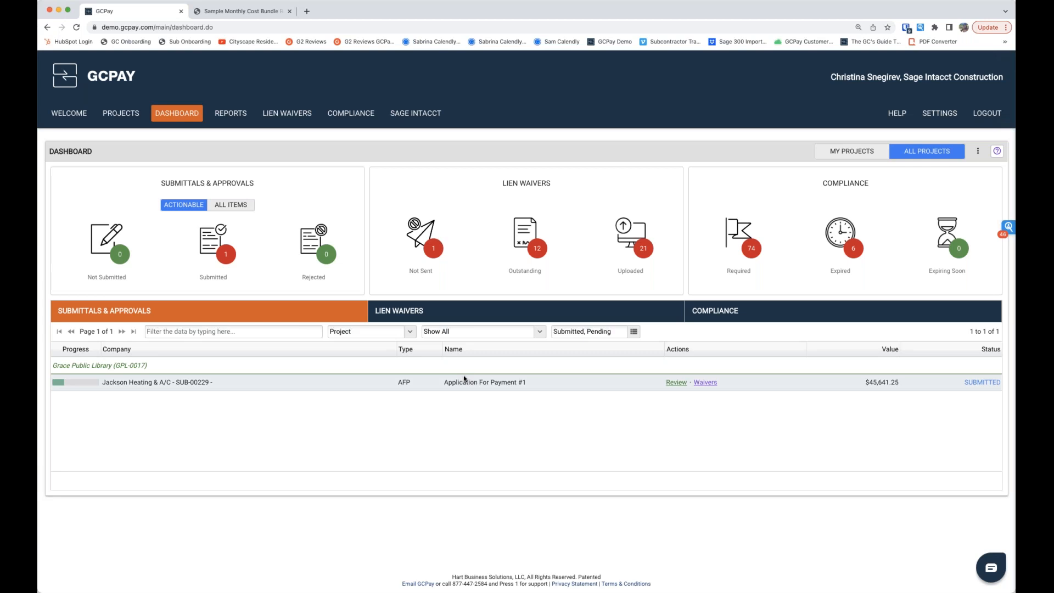
# Step: Open Jackson Heating & A/C's submitted Application For Payment #1 for Grace Public Library for review
pyautogui.moveTo(471, 382); pyautogui.dragTo(536, 387)
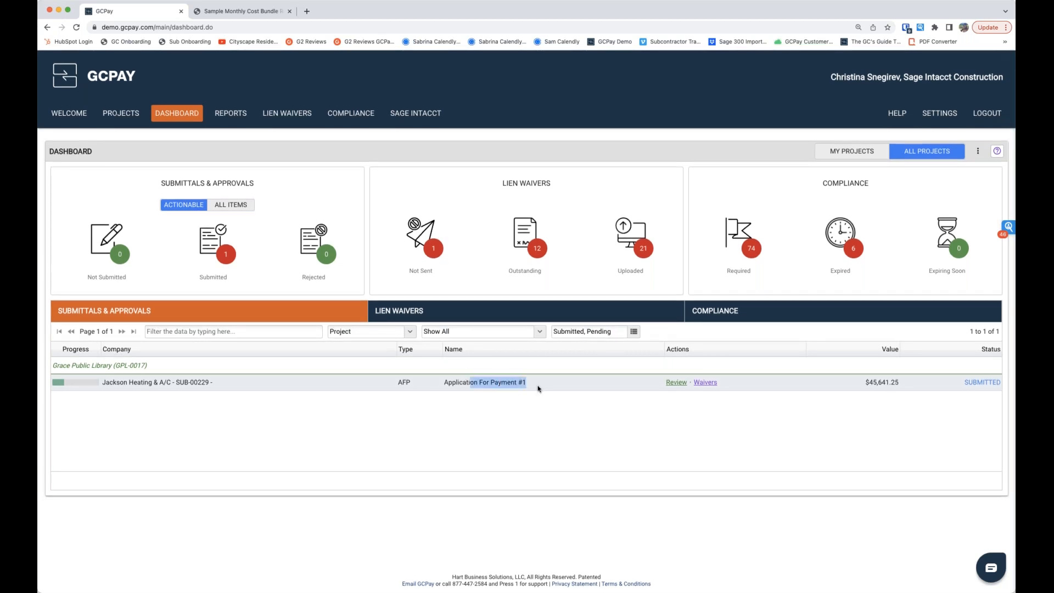
pyautogui.click(681, 401)
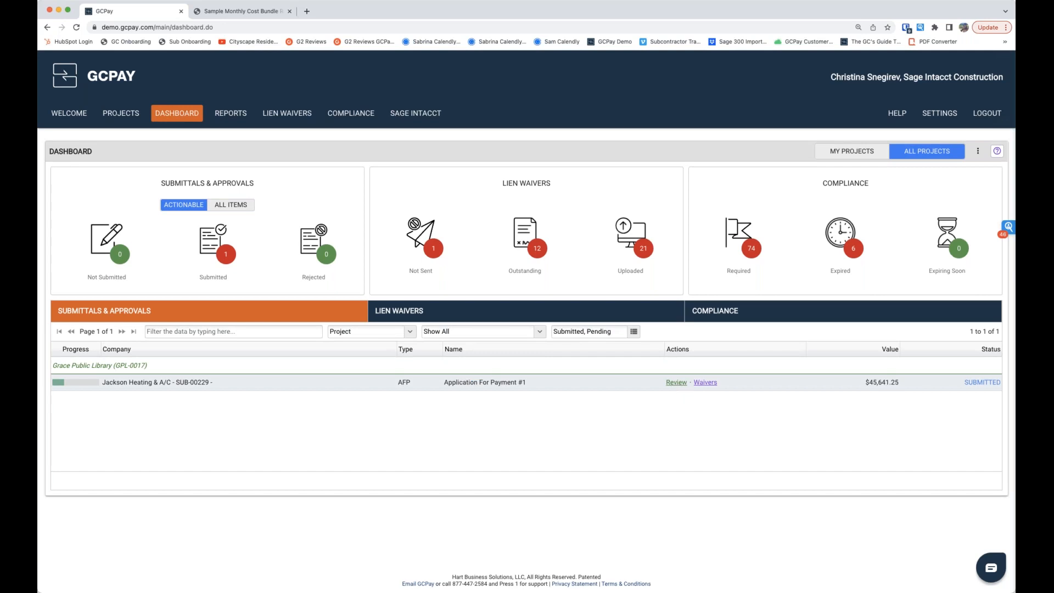
pyautogui.click(676, 383)
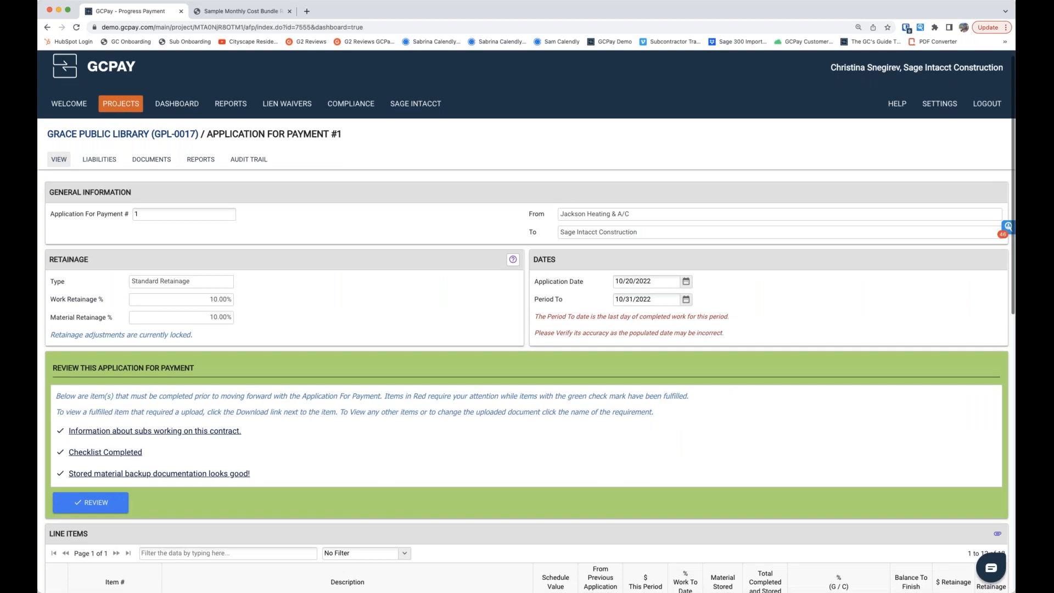
# Step: Filter the application's line items to Current Billing and examine the billed items, retainage, and current payment due in the summary
pyautogui.scroll(-5, 527, 329)
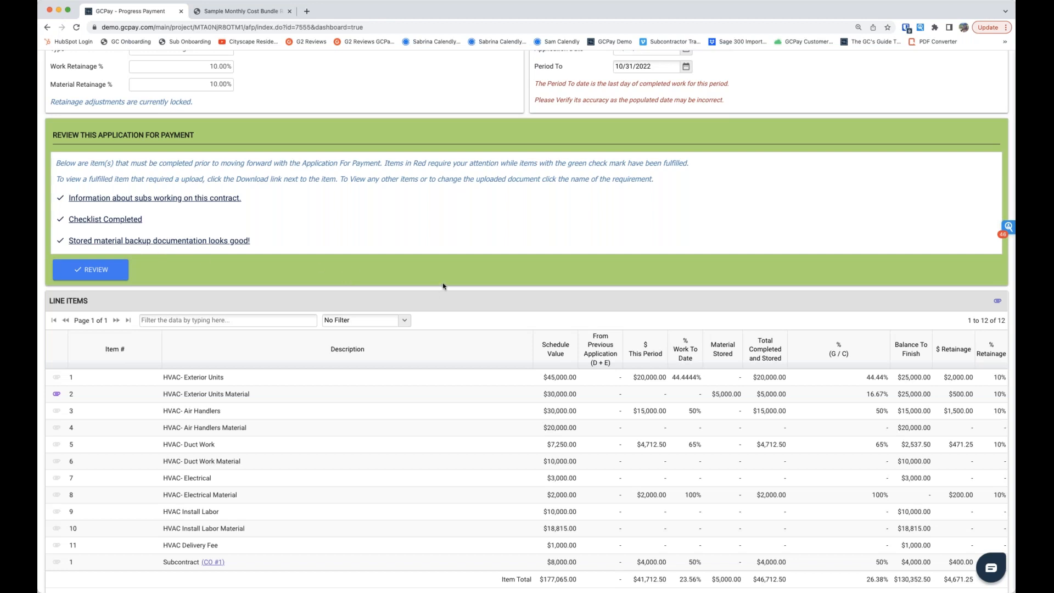
pyautogui.scroll(-1, 444, 286)
pyautogui.scroll(-5, 444, 286)
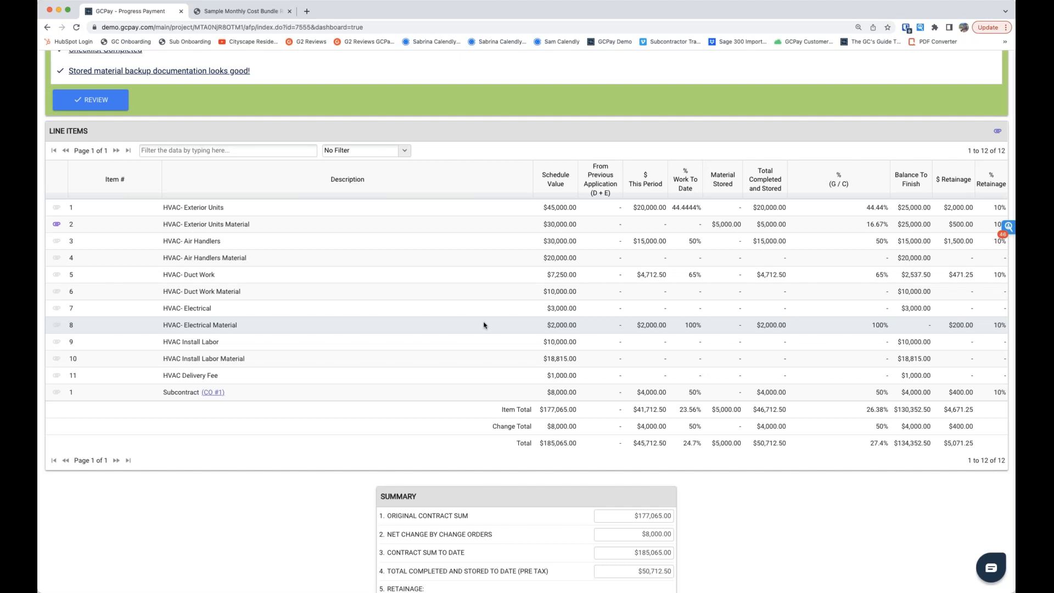
pyautogui.click(362, 151)
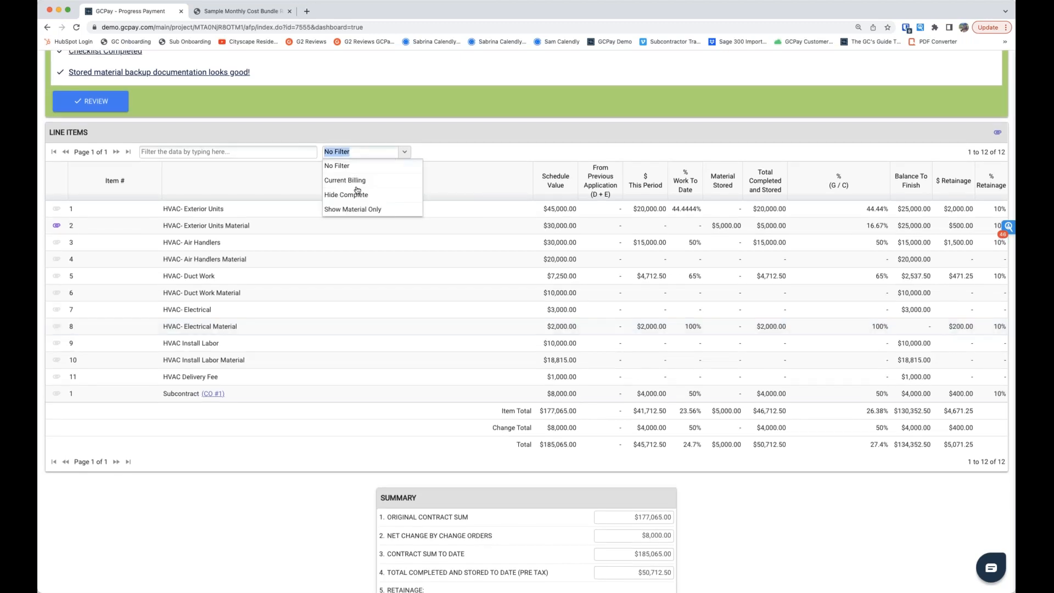
pyautogui.click(359, 181)
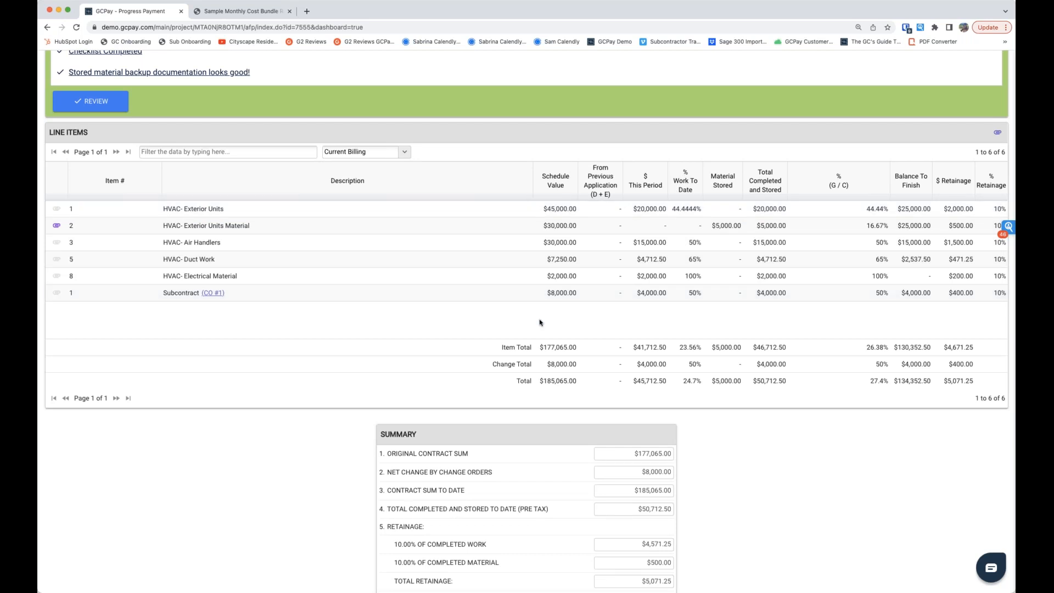
pyautogui.scroll(-1, 539, 322)
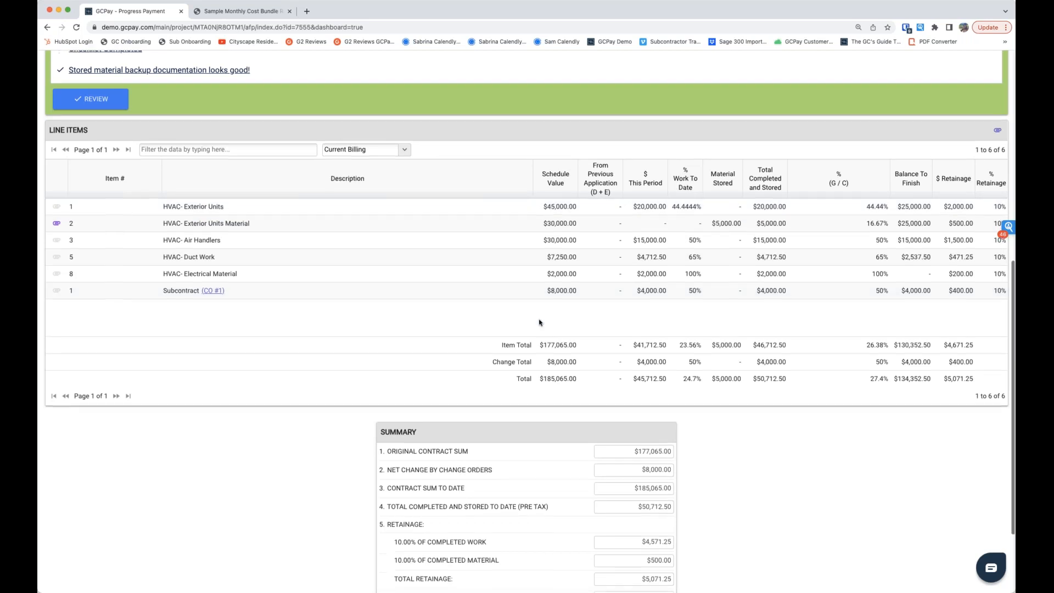
pyautogui.scroll(-3, 539, 323)
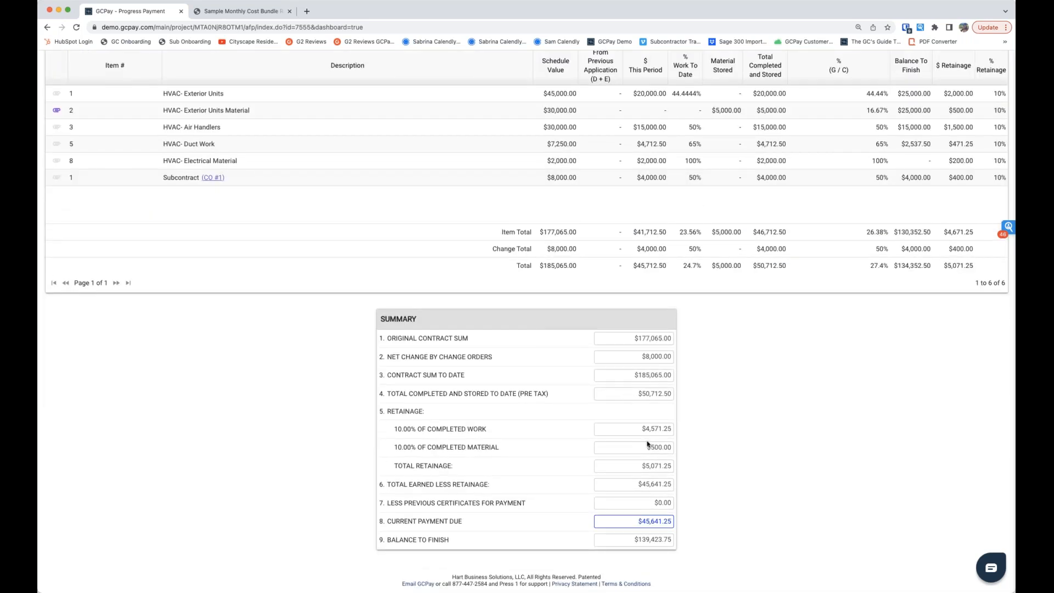
pyautogui.moveTo(631, 526); pyautogui.dragTo(678, 524)
pyautogui.scroll(1, 617, 527)
pyautogui.scroll(10, 278, 390)
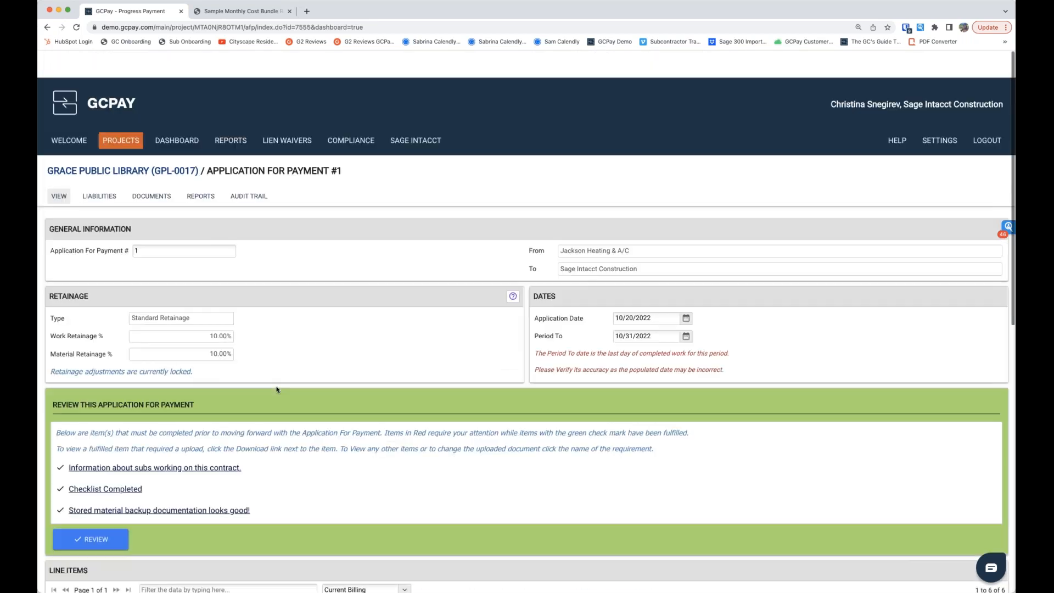
# Step: Review Application For Payment #1, try rejecting it with an empty comment, and approve it without comments
pyautogui.scroll(-3, 277, 390)
pyautogui.click(90, 413)
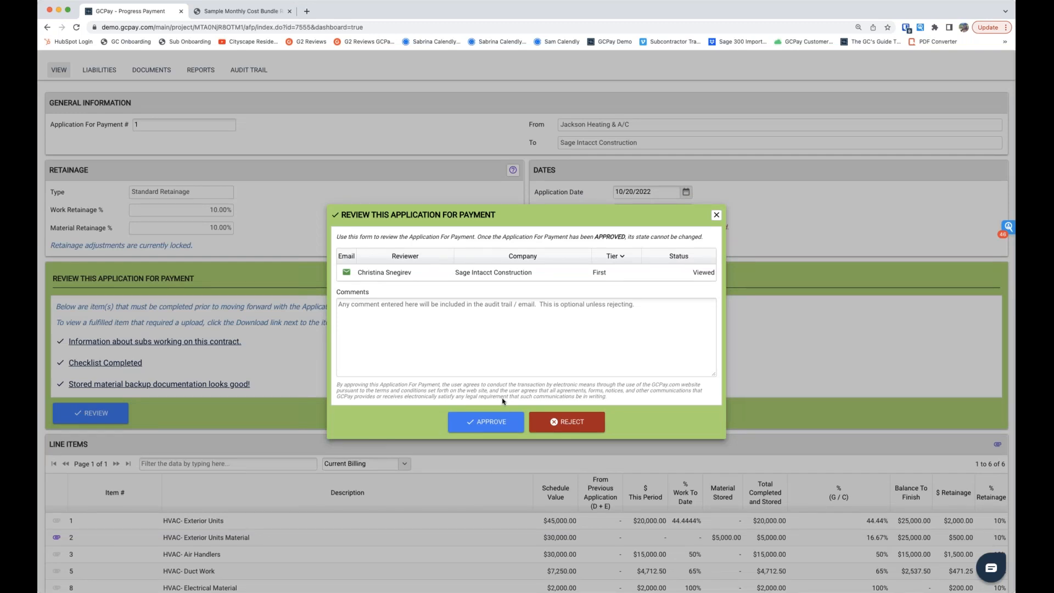
pyautogui.click(566, 425)
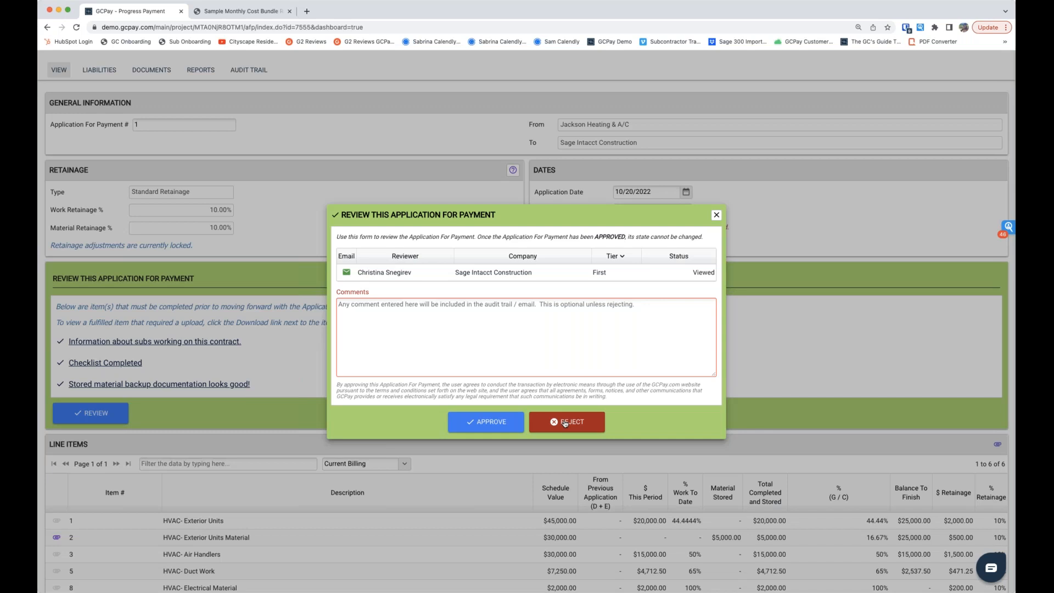
pyautogui.click(346, 303)
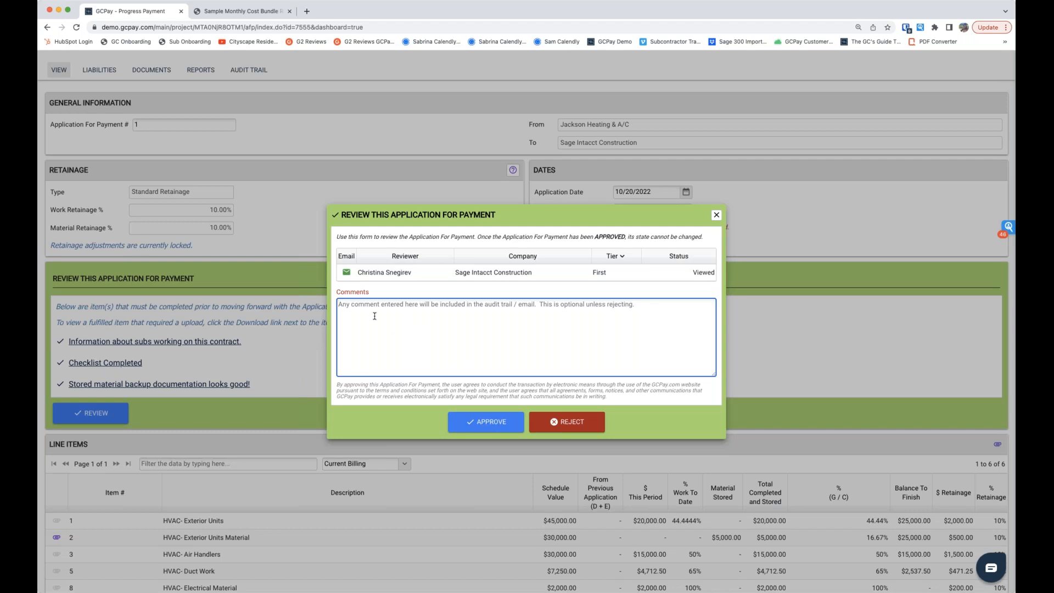
pyautogui.click(487, 423)
pyautogui.click(487, 346)
pyautogui.click(524, 345)
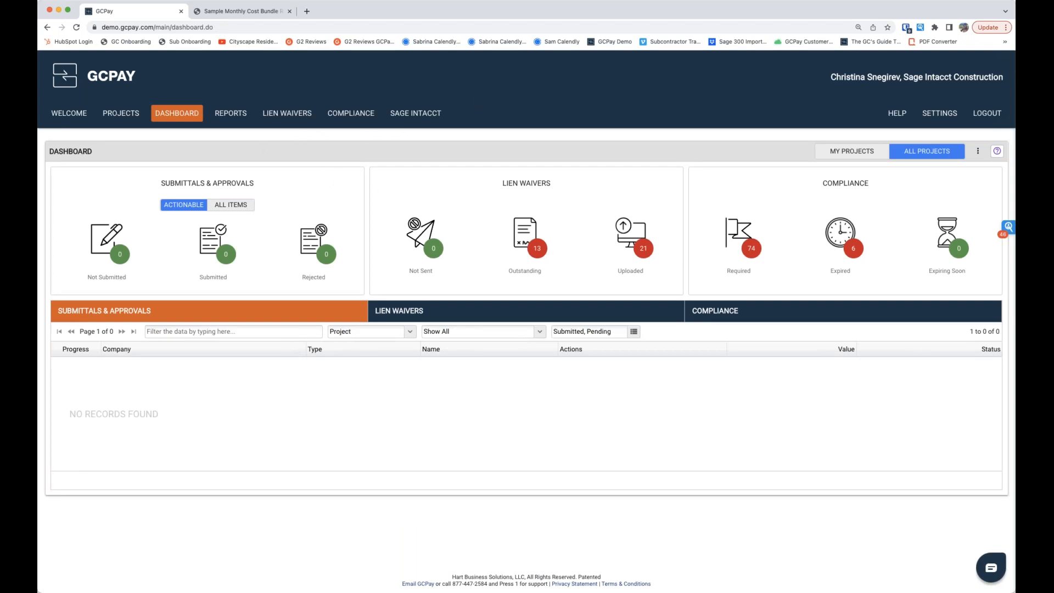
# Step: Examine the approved applications for payment exportable to Sage Intacct, trying individual selections before selecting all available ones
pyautogui.click(408, 117)
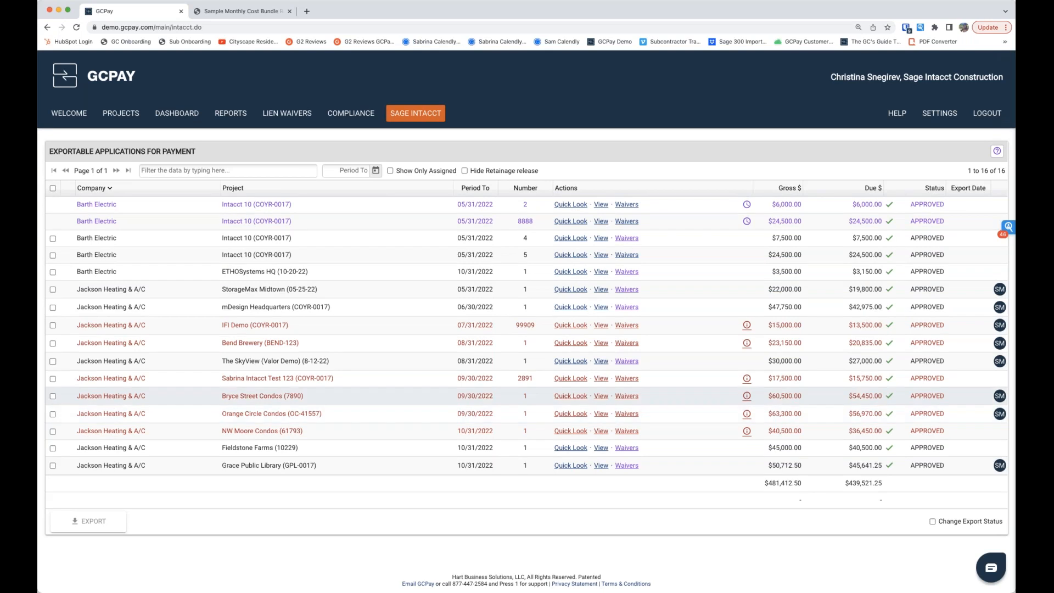
pyautogui.click(53, 255)
pyautogui.click(52, 271)
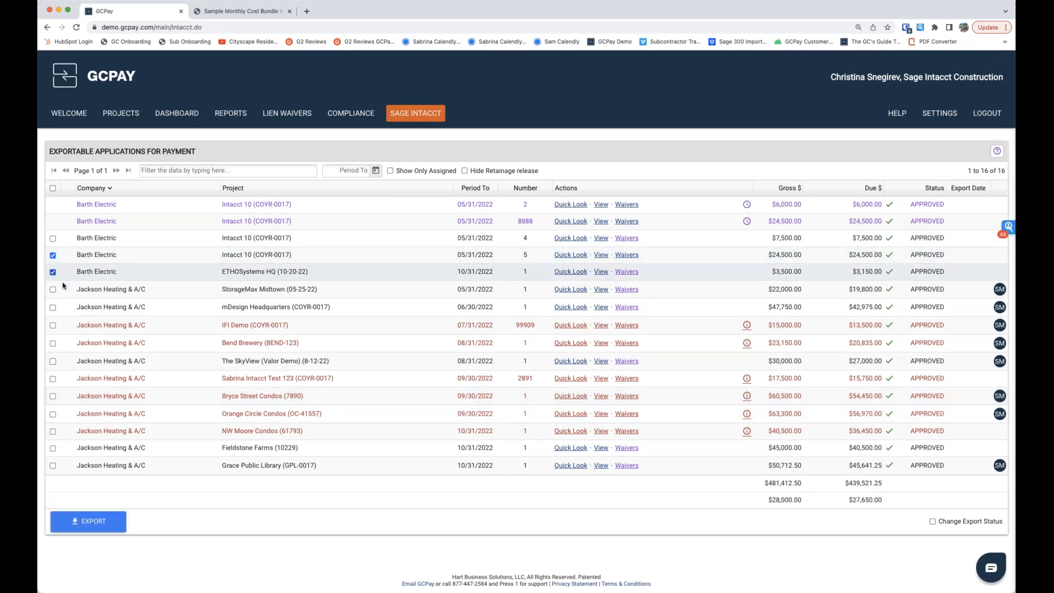
pyautogui.click(53, 189)
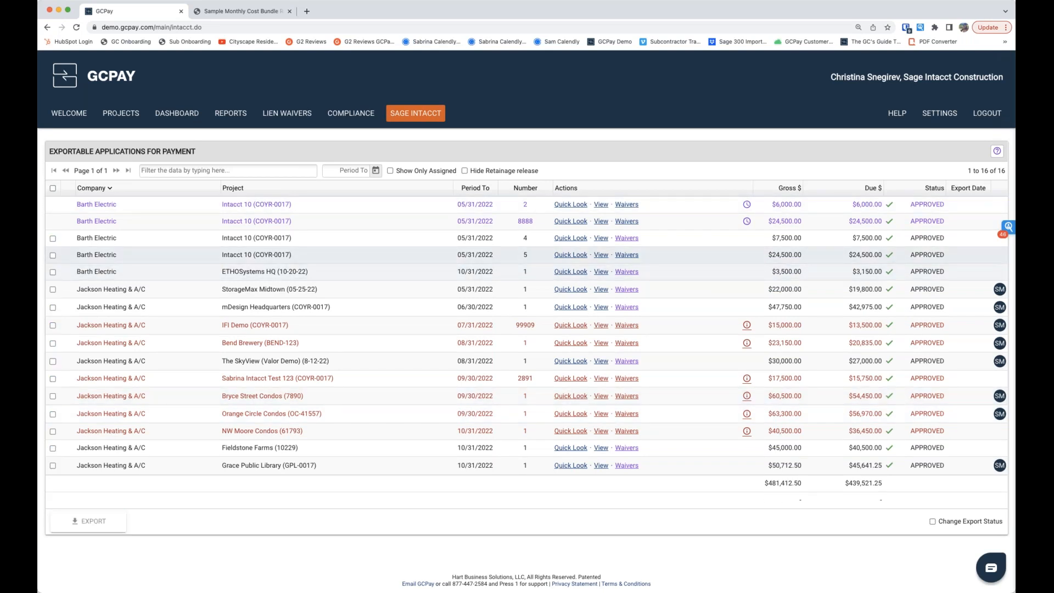
pyautogui.click(53, 189)
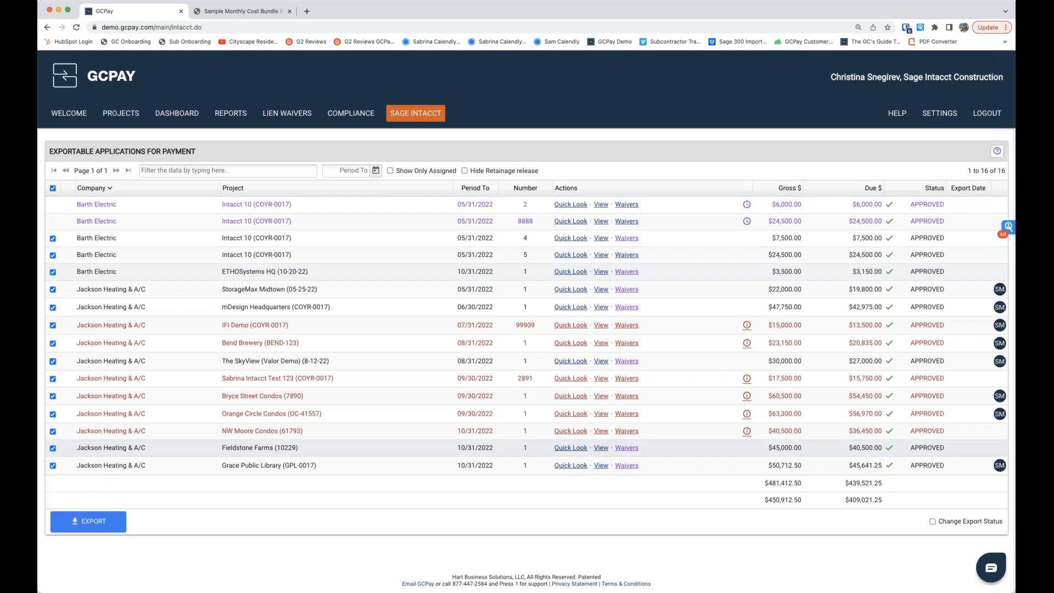
# Step: Find Grace Public Library by filtering the projects for "gra" and open the project's ACH payables
pyautogui.click(130, 114)
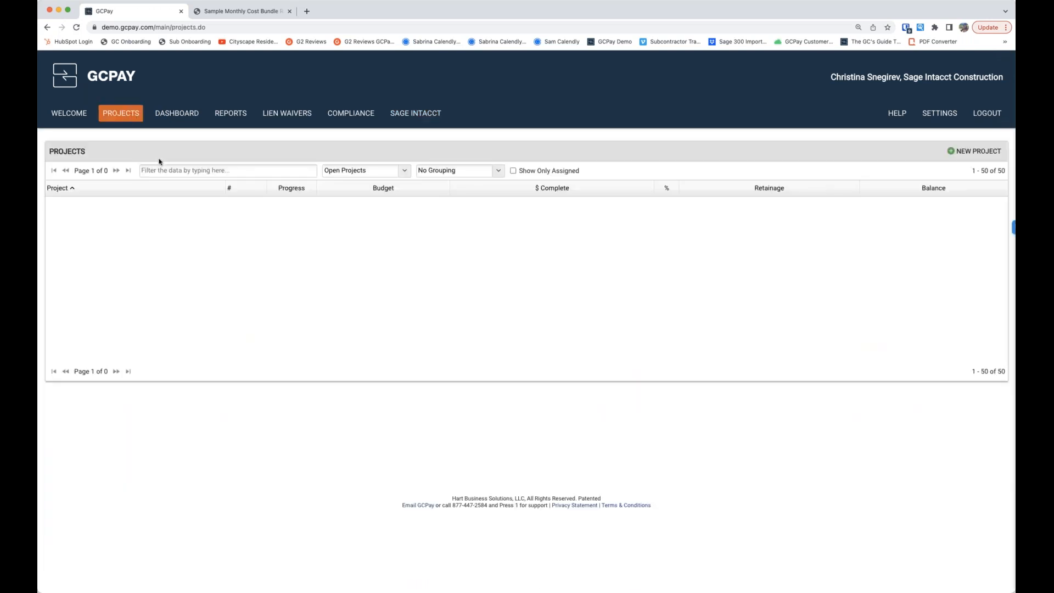
pyautogui.click(166, 171)
pyautogui.write('gra')
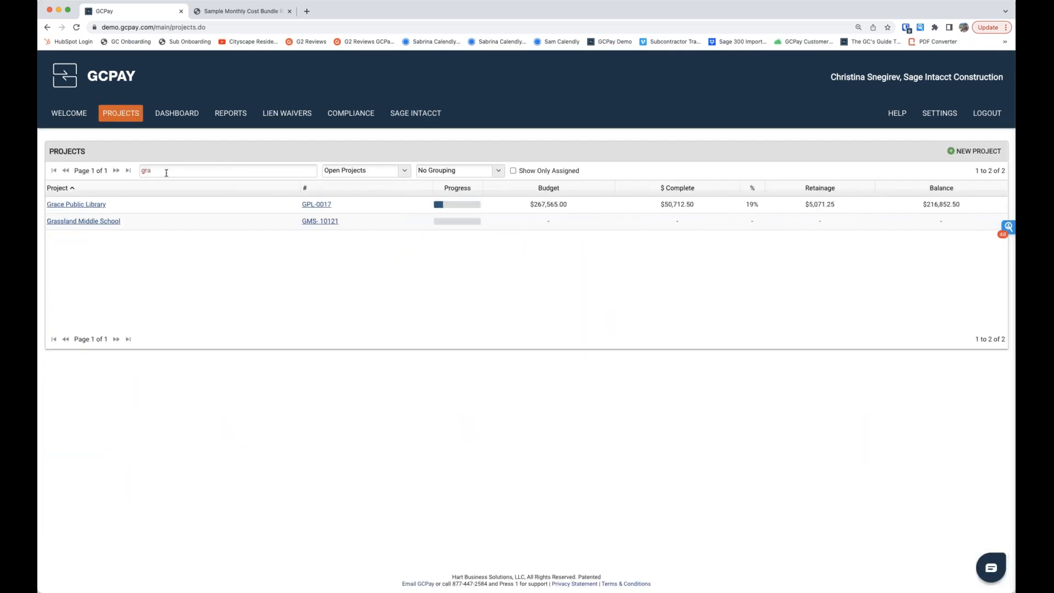
pyautogui.click(73, 205)
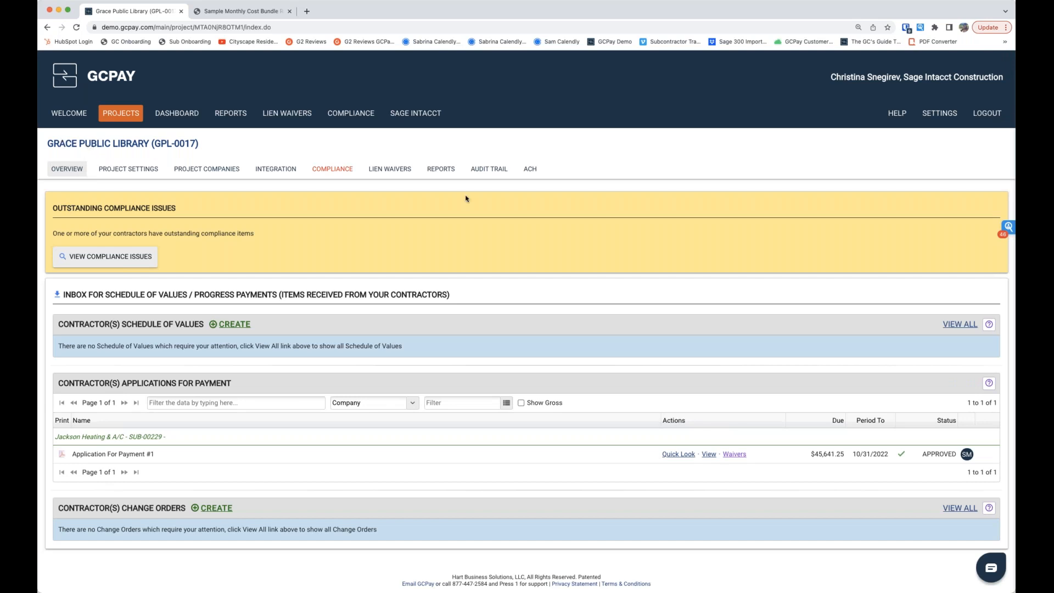
pyautogui.click(530, 170)
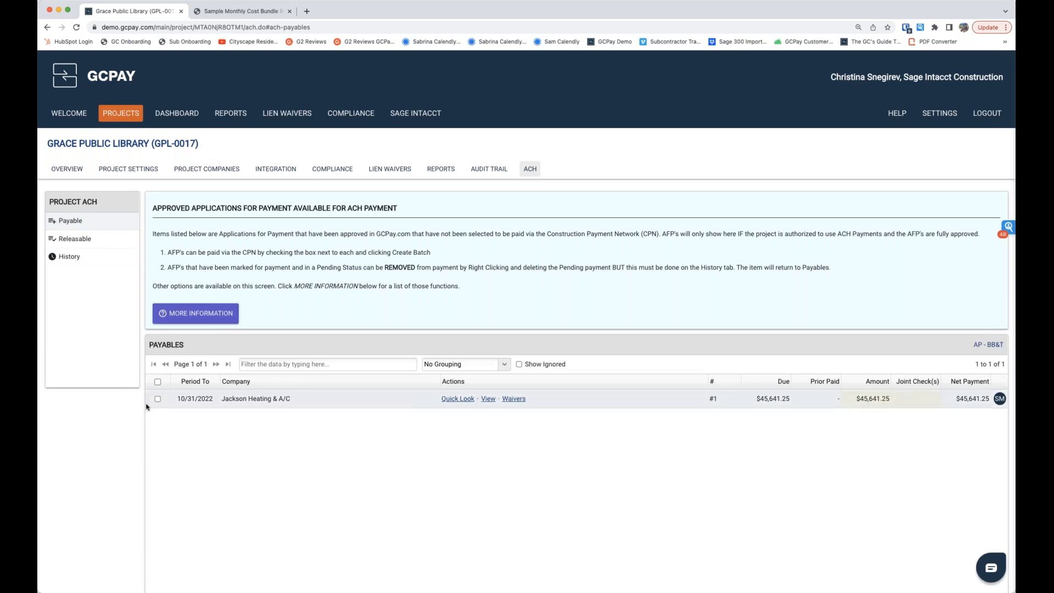
# Step: Create an ACH payable batch from the BB&T account for Jackson Heating & A/C's Application For Payment #1
pyautogui.scroll(-1, 147, 442)
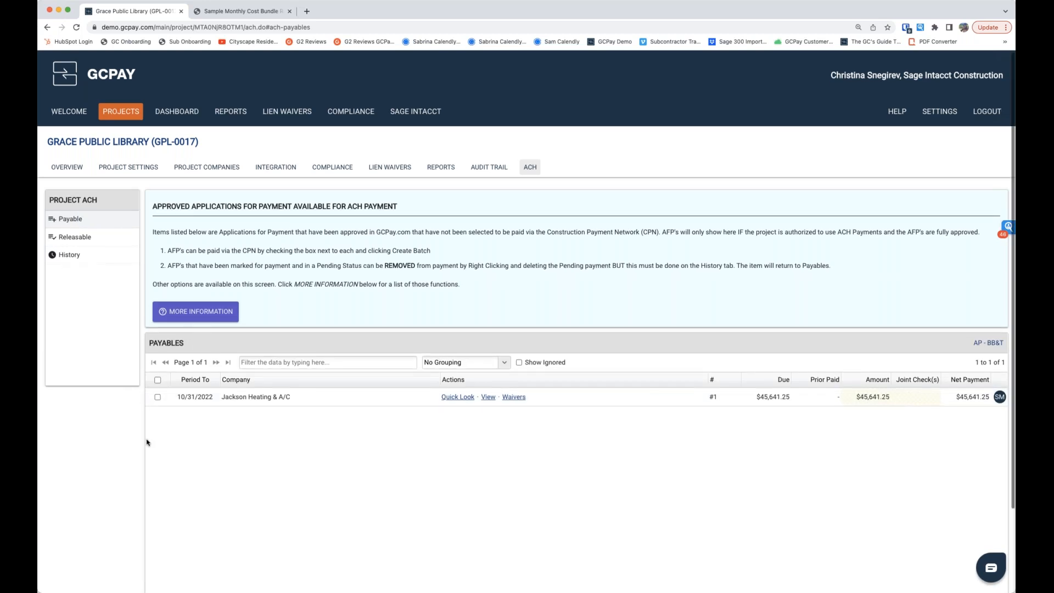
pyautogui.scroll(-2, 147, 443)
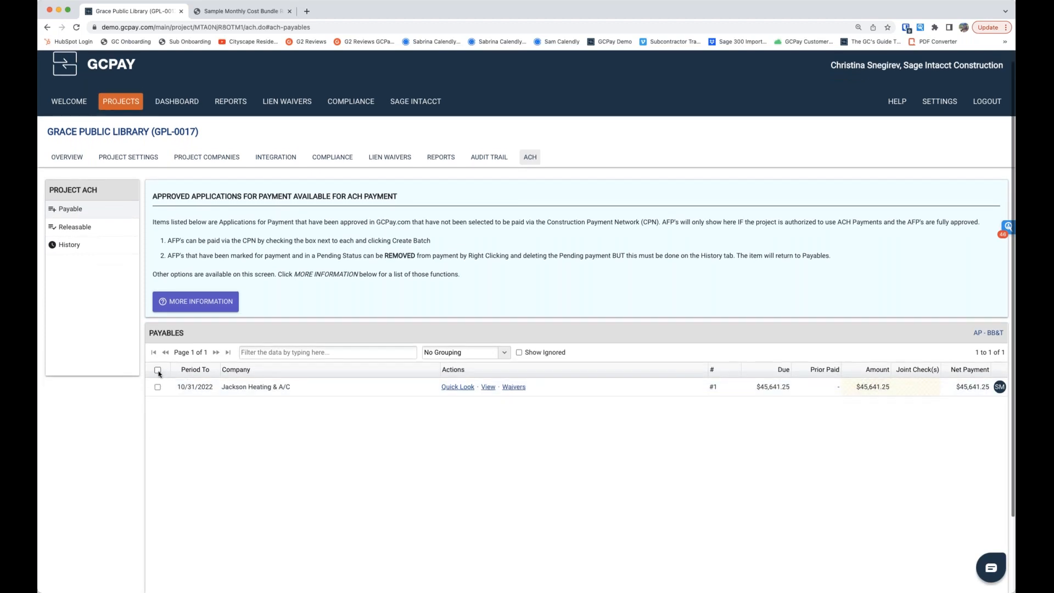
pyautogui.click(158, 384)
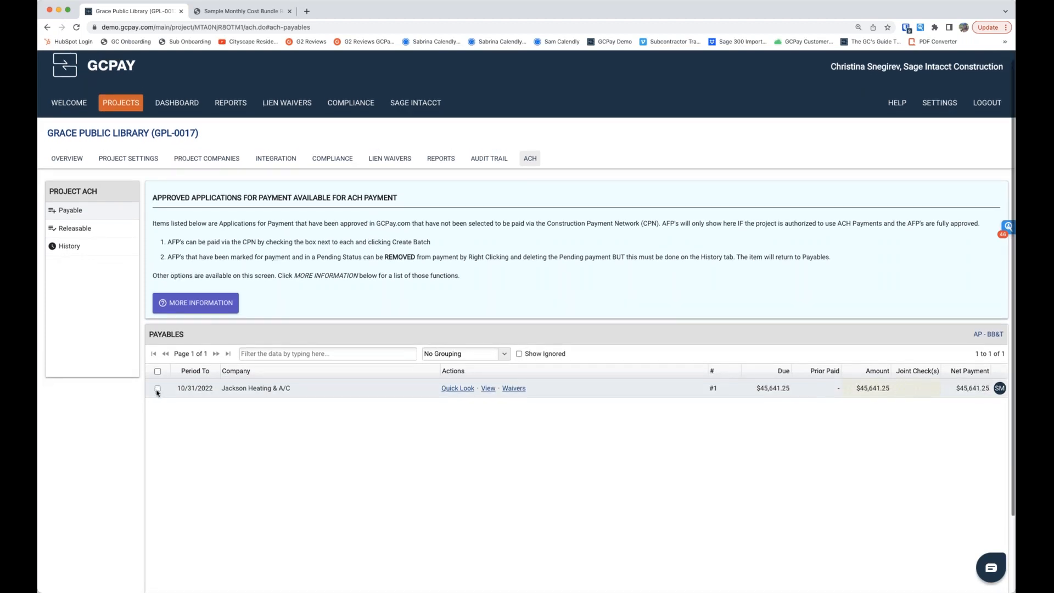
pyautogui.scroll(-1, 732, 477)
pyautogui.scroll(-3, 732, 478)
pyautogui.click(965, 539)
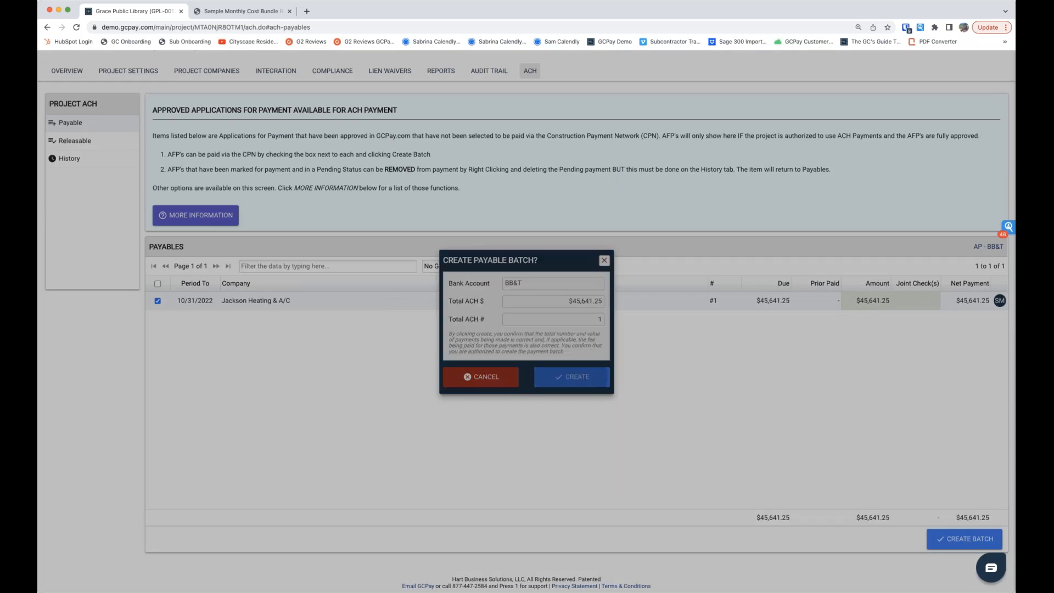
pyautogui.click(584, 375)
# Step: Check the outbound payment in the project's ACH history, read the payment status explanations, and refresh its status
pyautogui.click(68, 160)
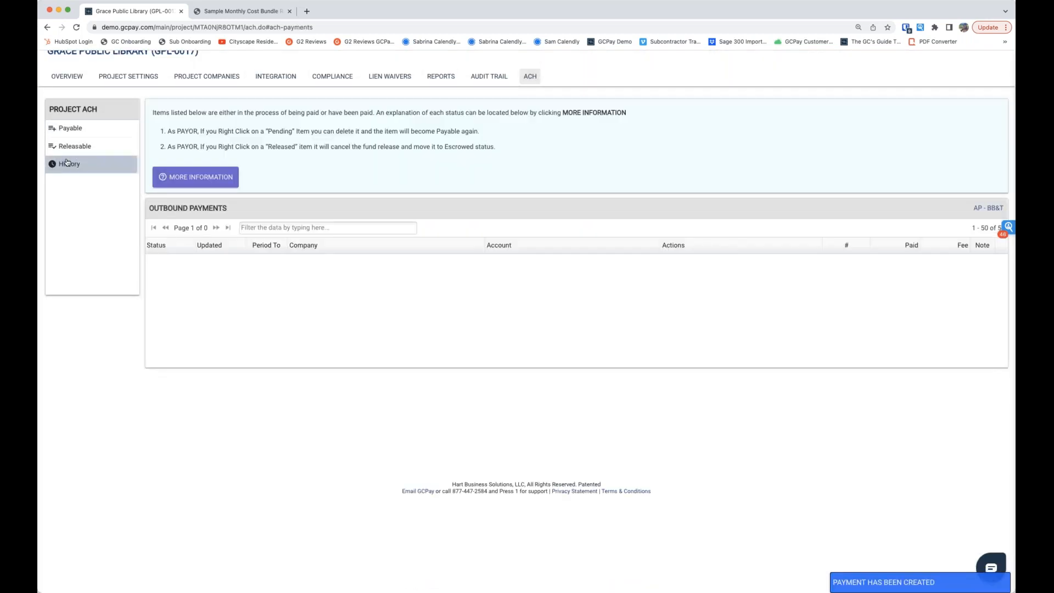
pyautogui.scroll(3, 176, 274)
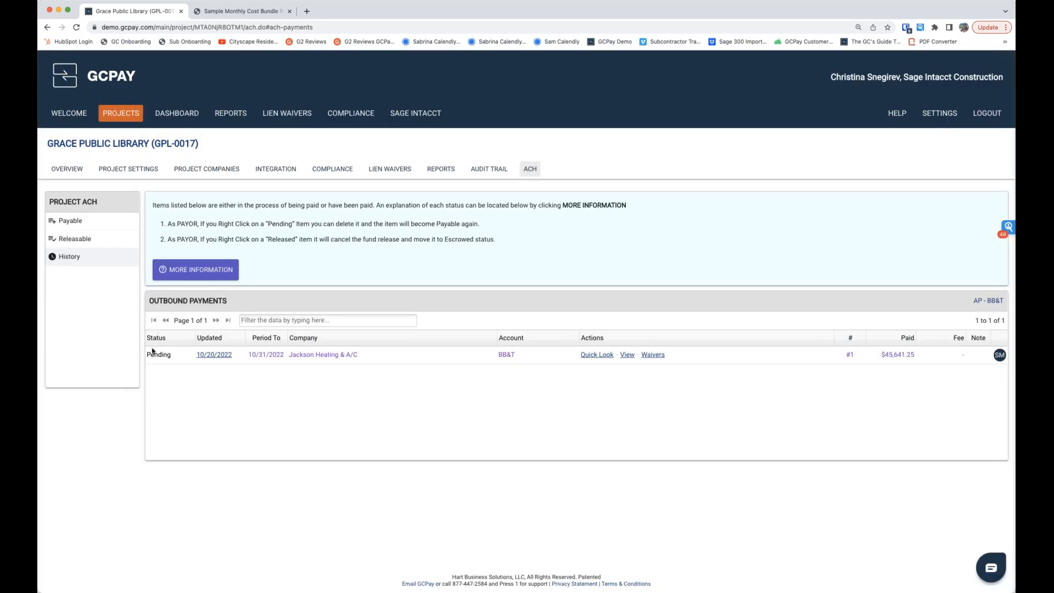
pyautogui.click(210, 270)
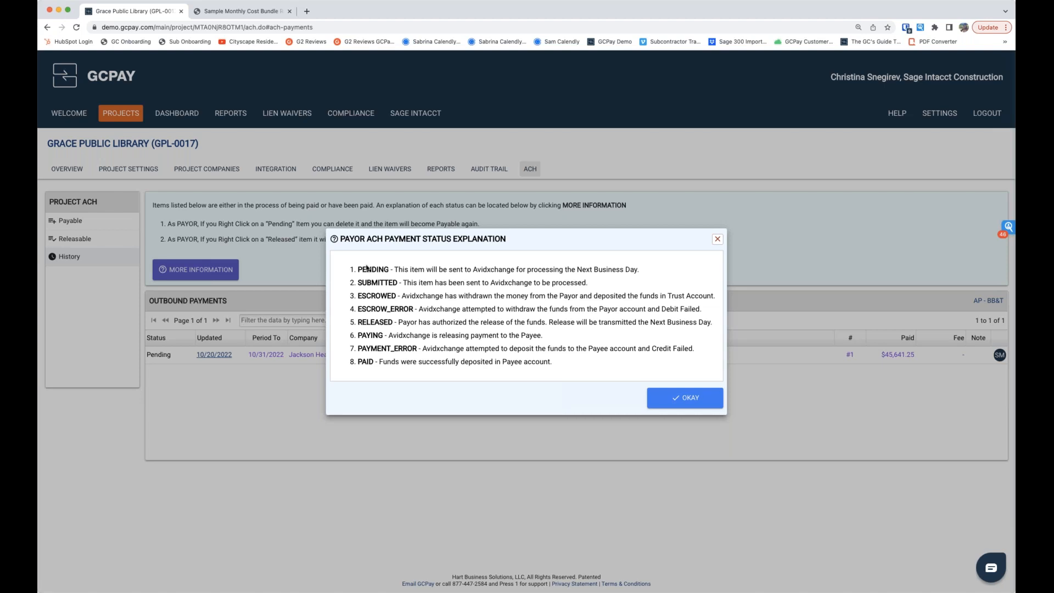
pyautogui.click(718, 240)
pyautogui.click(77, 27)
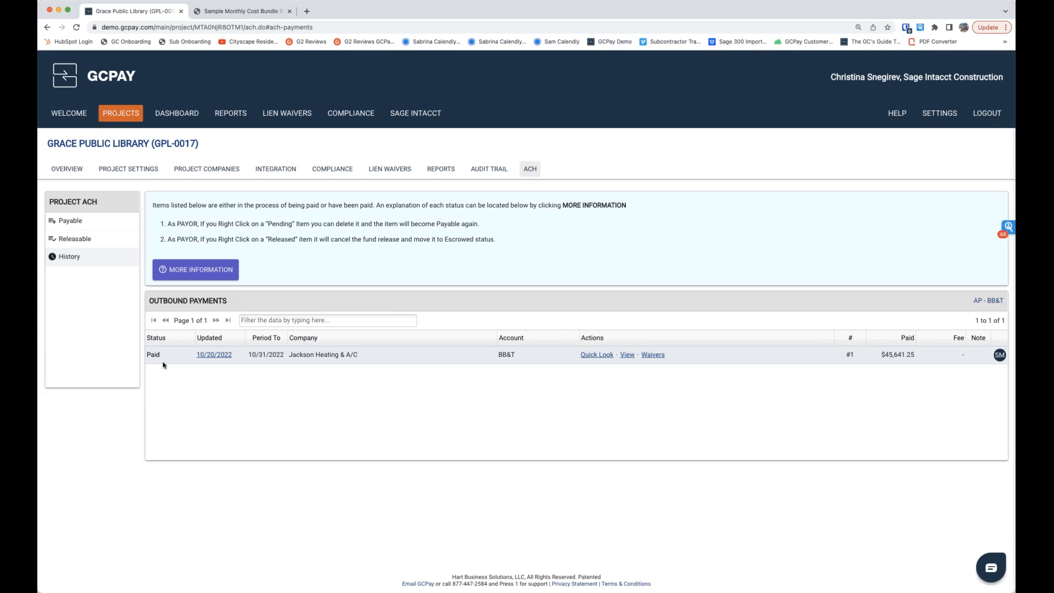
# Step: View Jackson Heating & A/C's Unconditional Waiver.pdf in the project's lien waivers, and close it after reading
pyautogui.click(389, 171)
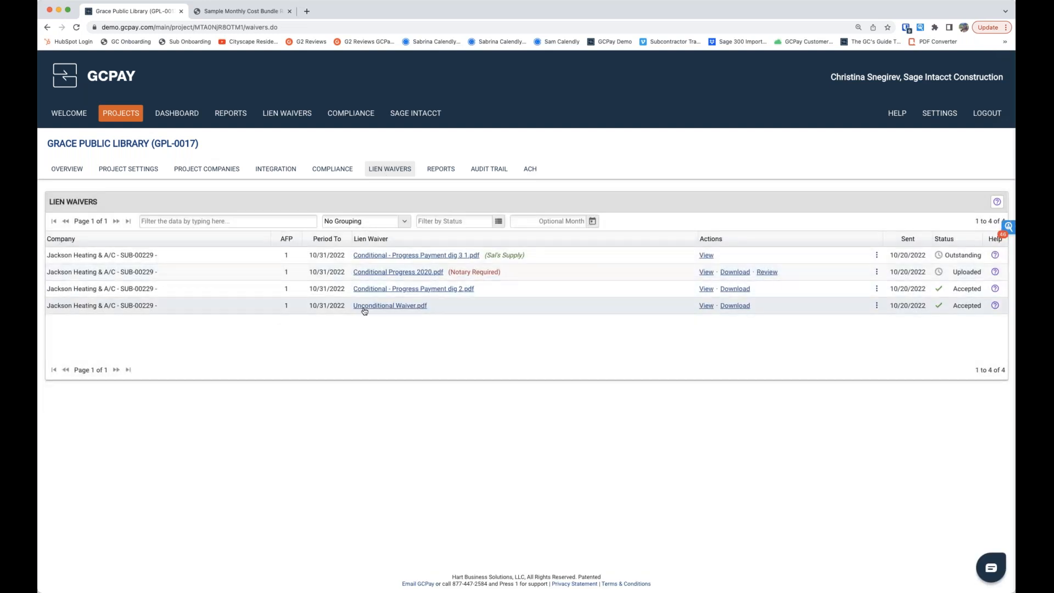
pyautogui.click(706, 306)
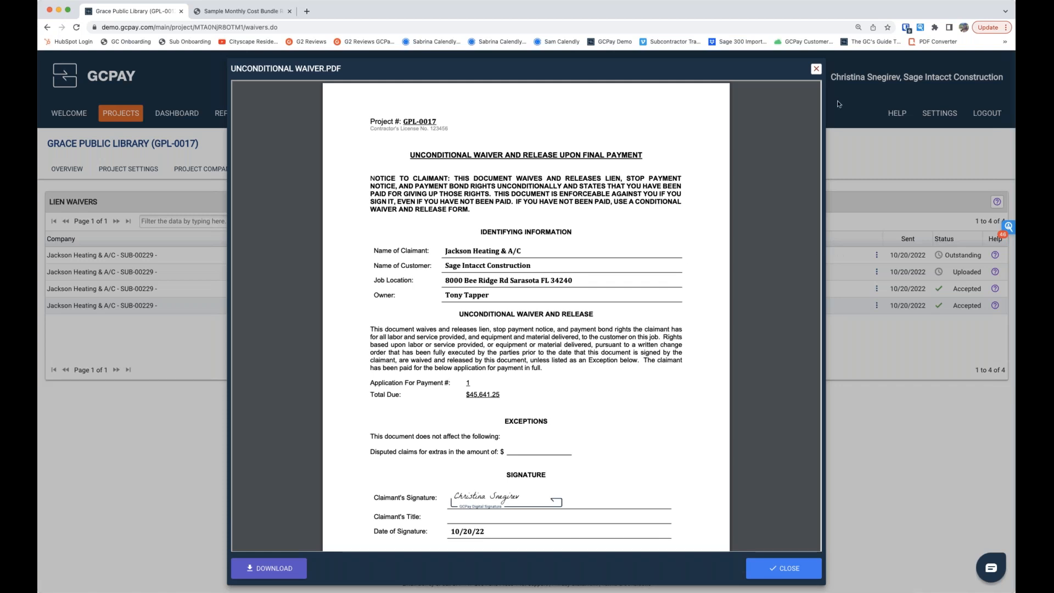
pyautogui.click(817, 69)
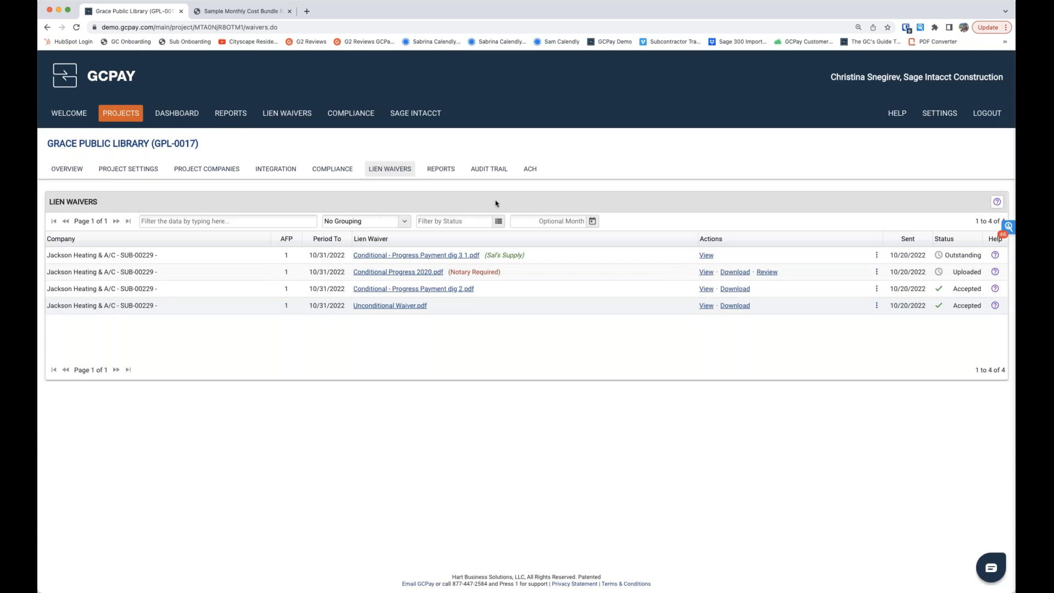
# Step: Examine the reports available for the project, including the Outstanding Approvals report
pyautogui.click(437, 171)
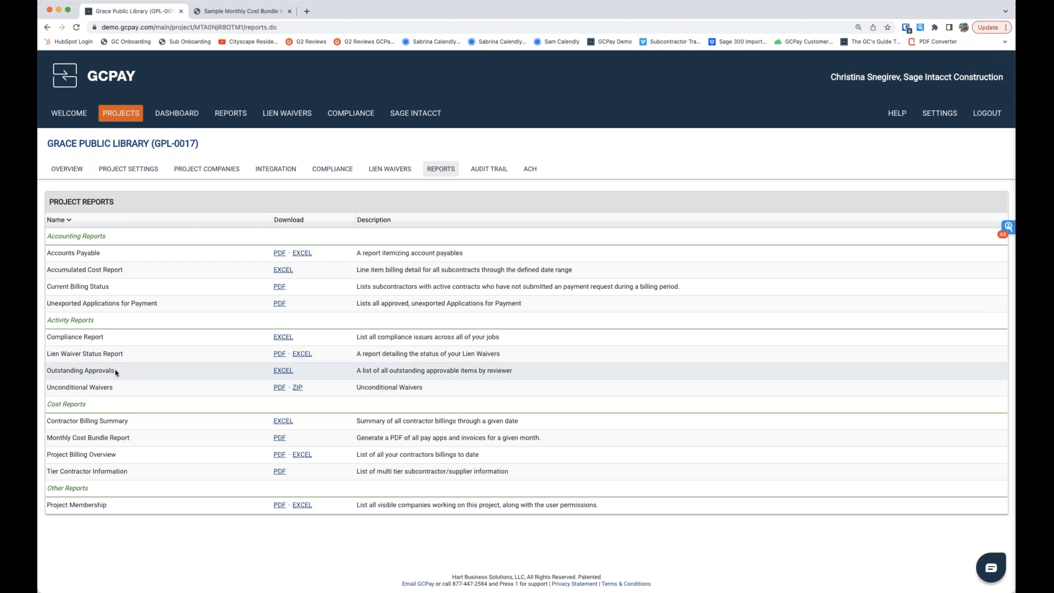
pyautogui.moveTo(115, 372); pyautogui.dragTo(48, 371)
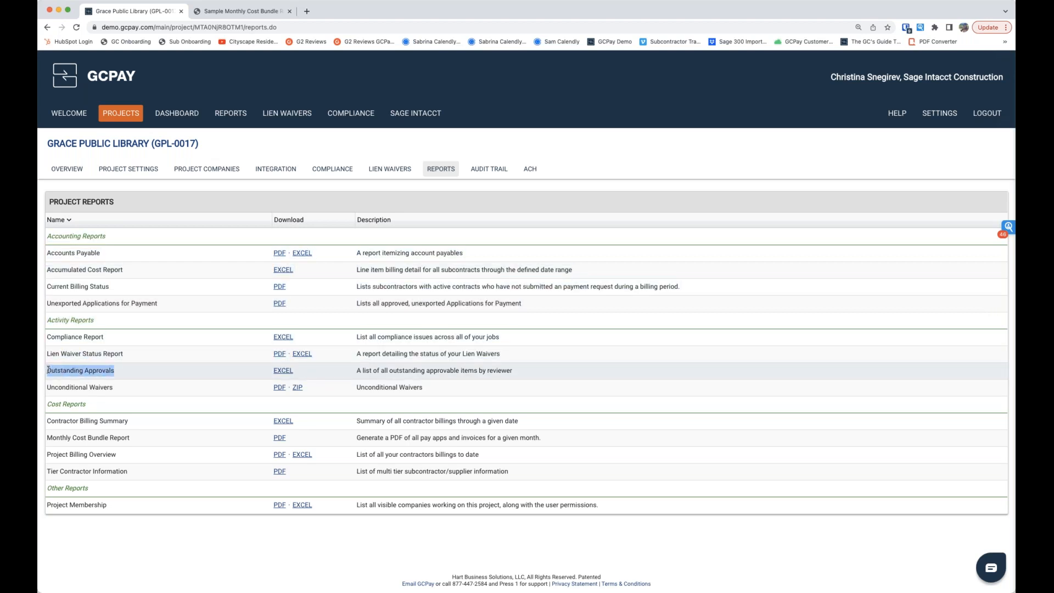
pyautogui.click(135, 373)
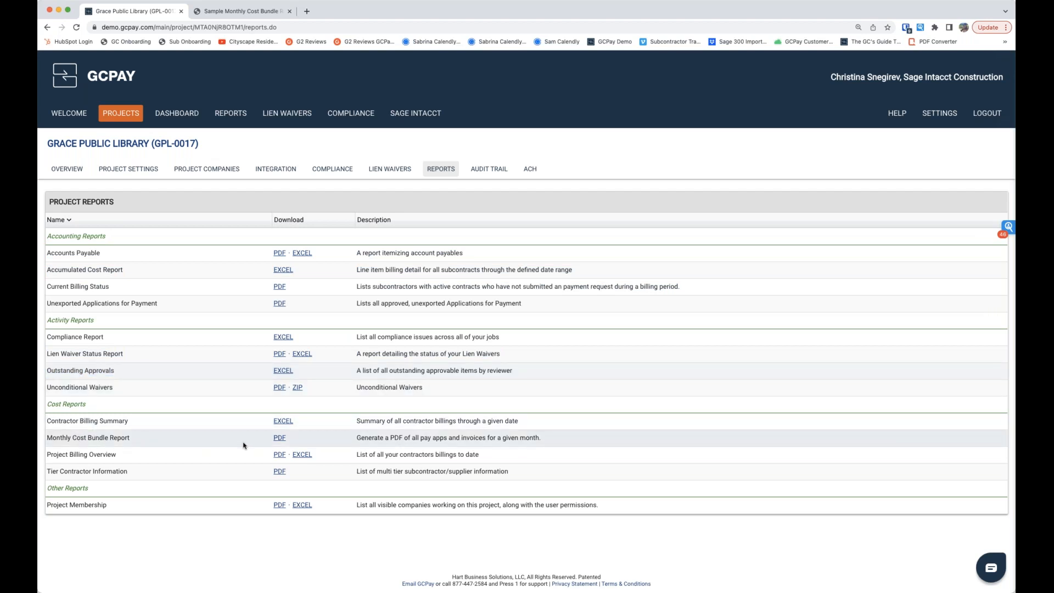
# Step: Set up the Monthly Cost Bundle Report PDF for 10/2022 with the number of months set to 4
pyautogui.click(279, 438)
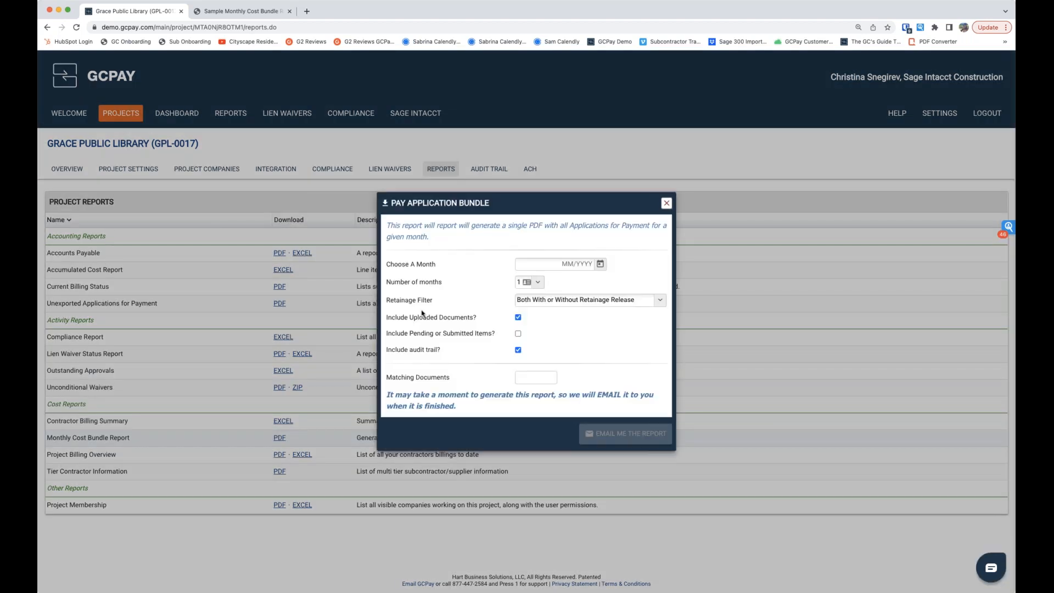
pyautogui.click(604, 267)
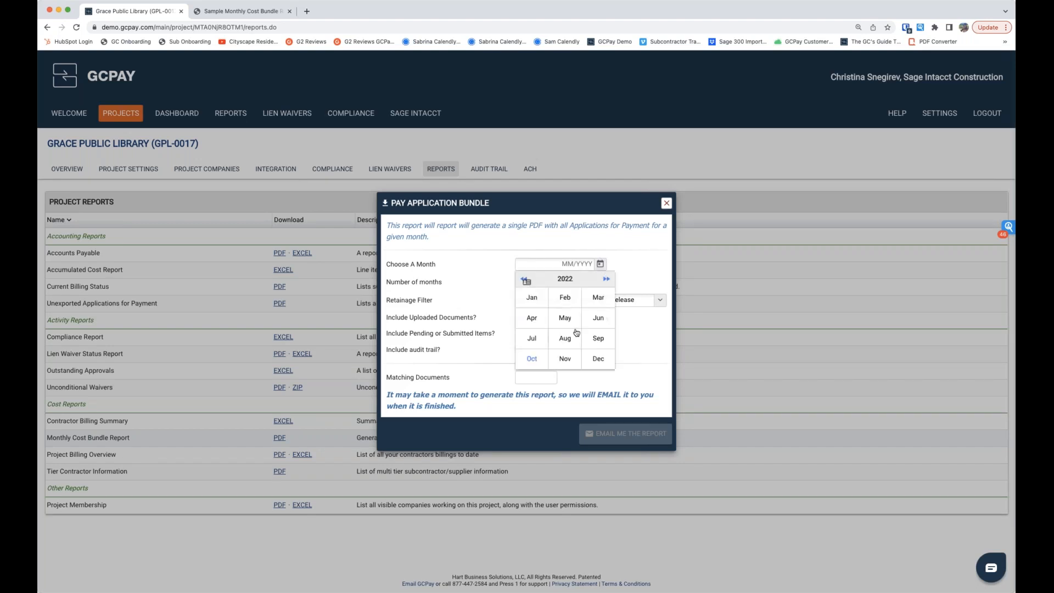
pyautogui.click(531, 358)
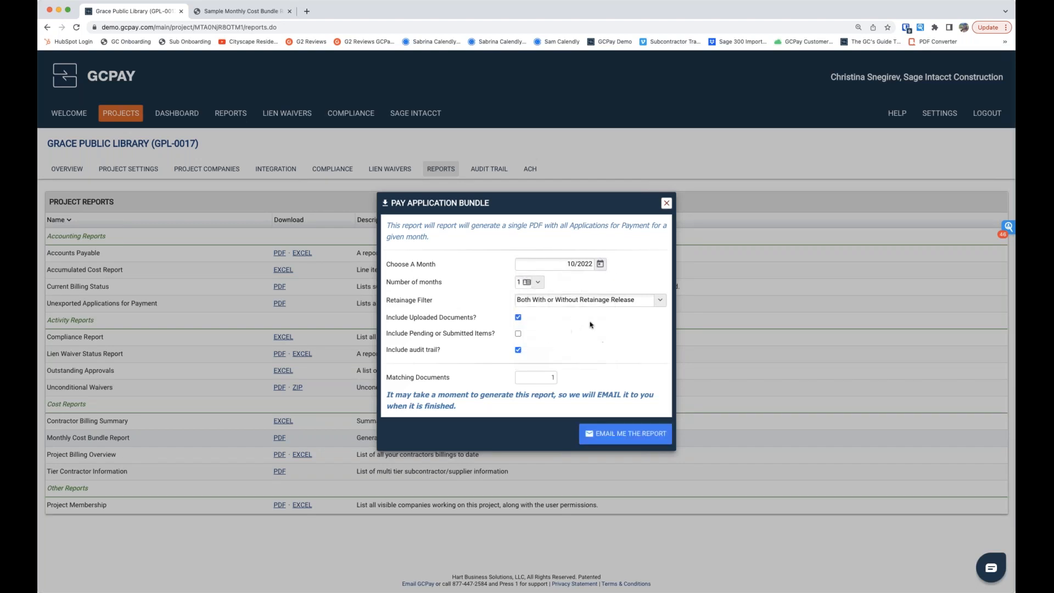
pyautogui.click(539, 283)
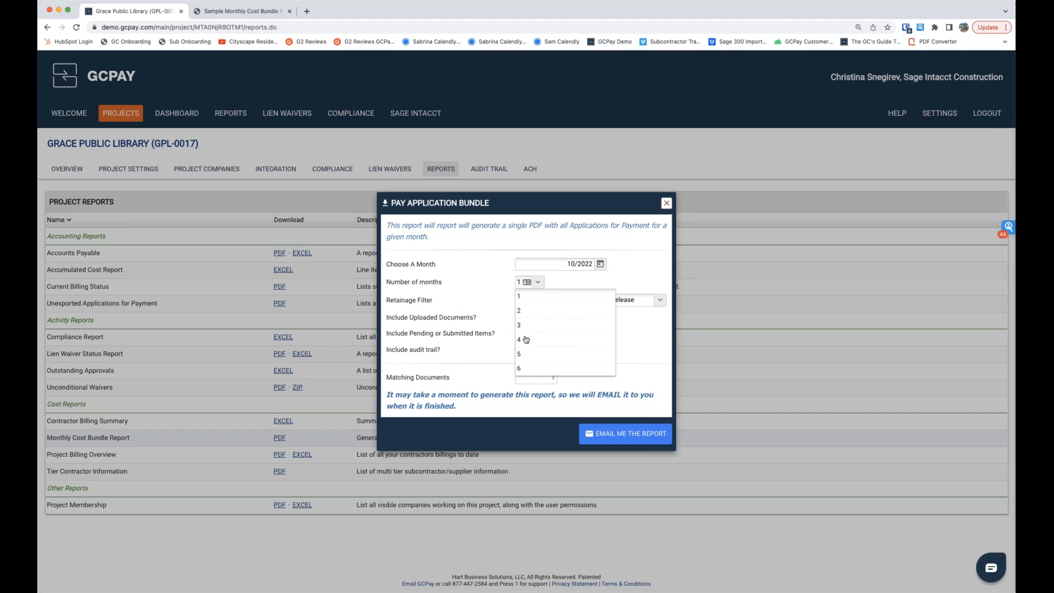
pyautogui.click(528, 337)
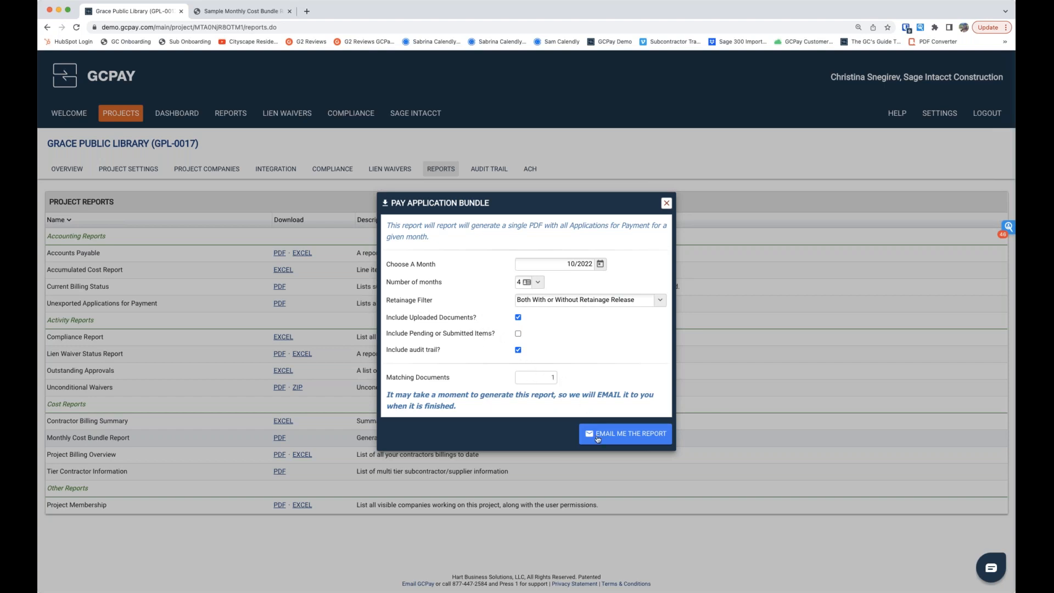
# Step: Review the payment application, continuation sheet, audit trail and waivers in Sample Monthly Cost Bundle Report.pdf, then dismiss the project's report setup without emailing it
pyautogui.click(236, 11)
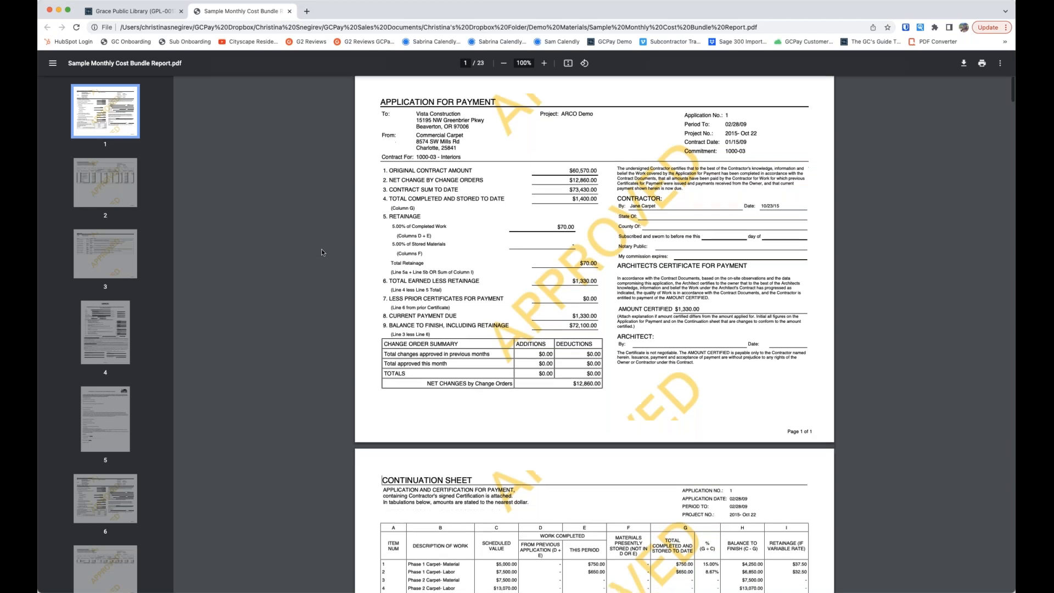
pyautogui.scroll(-2, 322, 251)
pyautogui.scroll(-10, 322, 252)
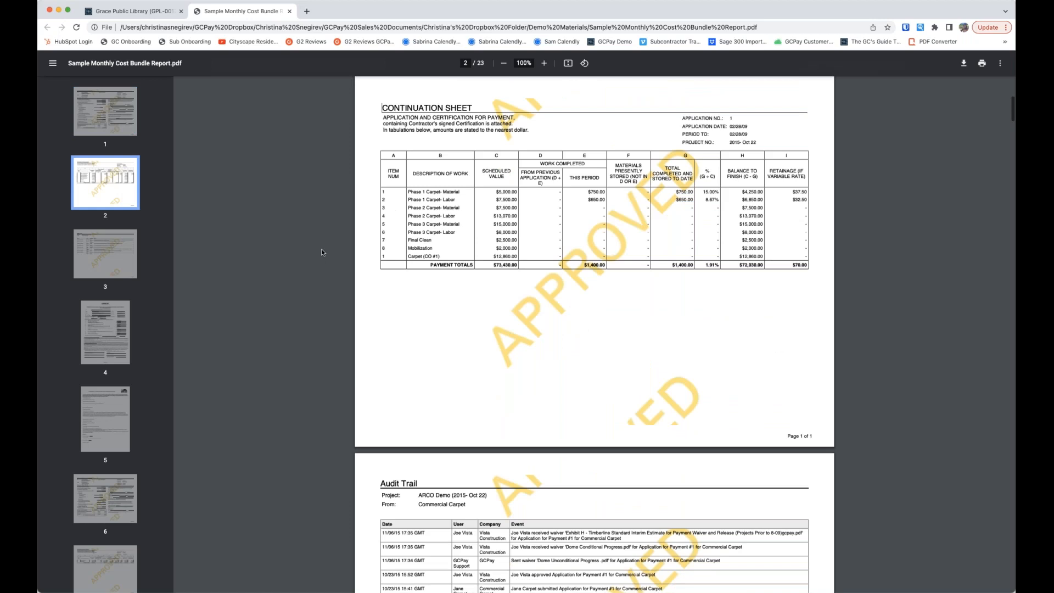
pyautogui.scroll(-5, 403, 336)
pyautogui.scroll(-10, 402, 336)
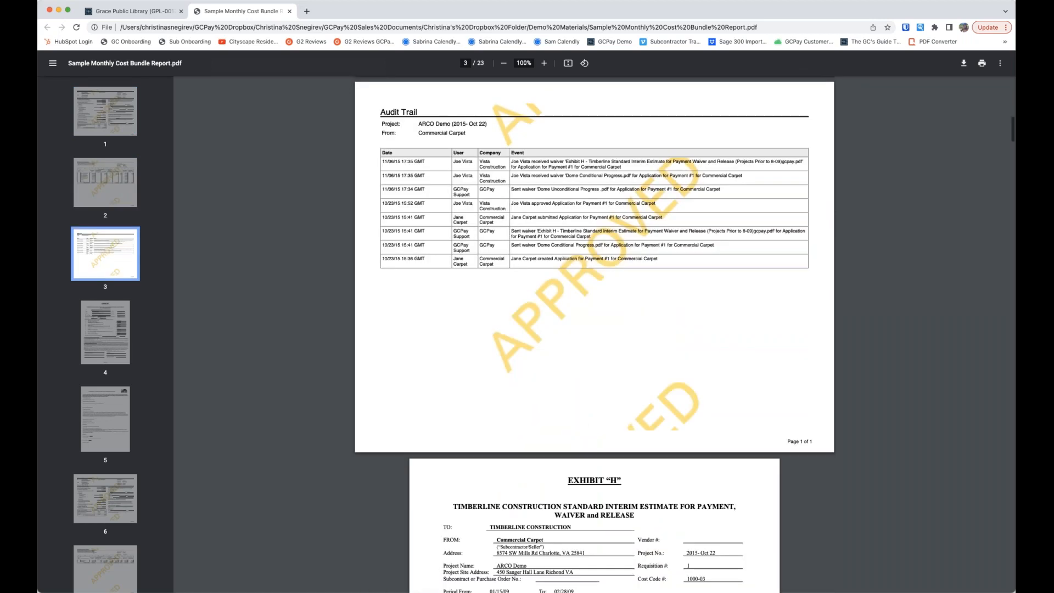
pyautogui.scroll(-7, 363, 387)
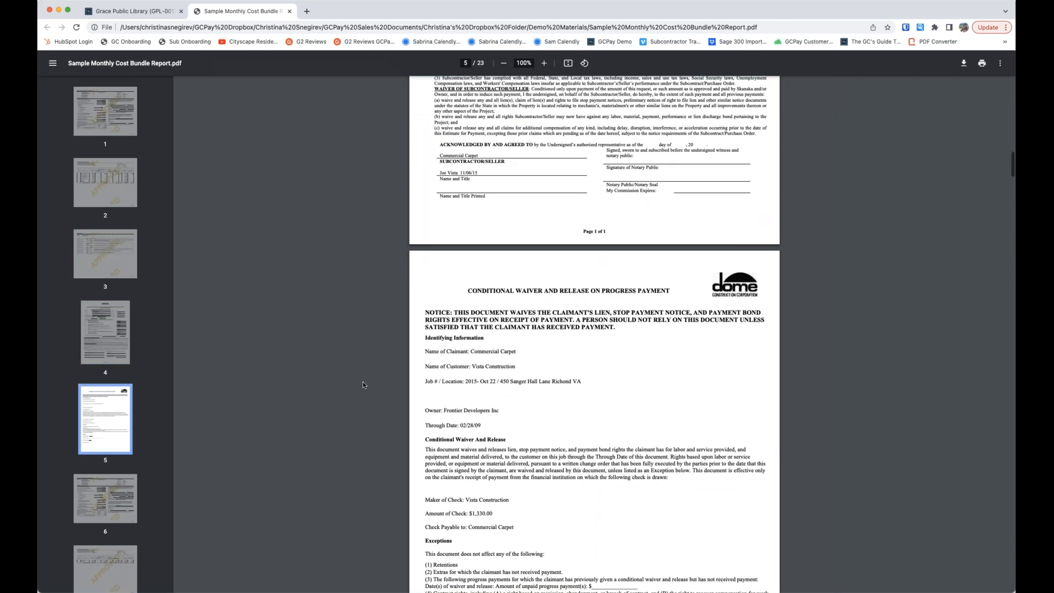
pyautogui.scroll(8, 364, 381)
pyautogui.scroll(20, 242, 251)
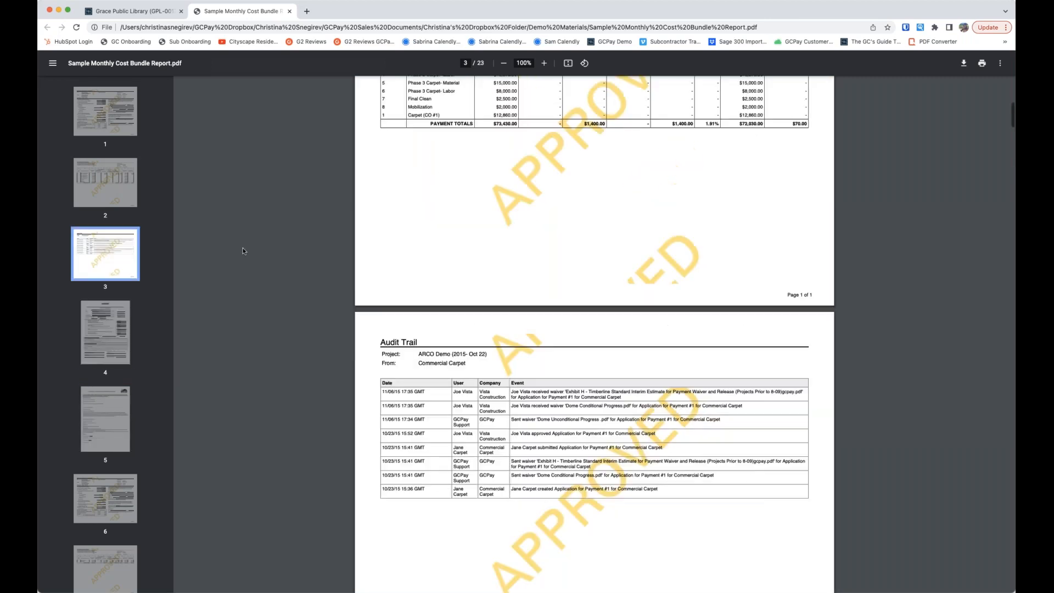
pyautogui.scroll(2, 243, 251)
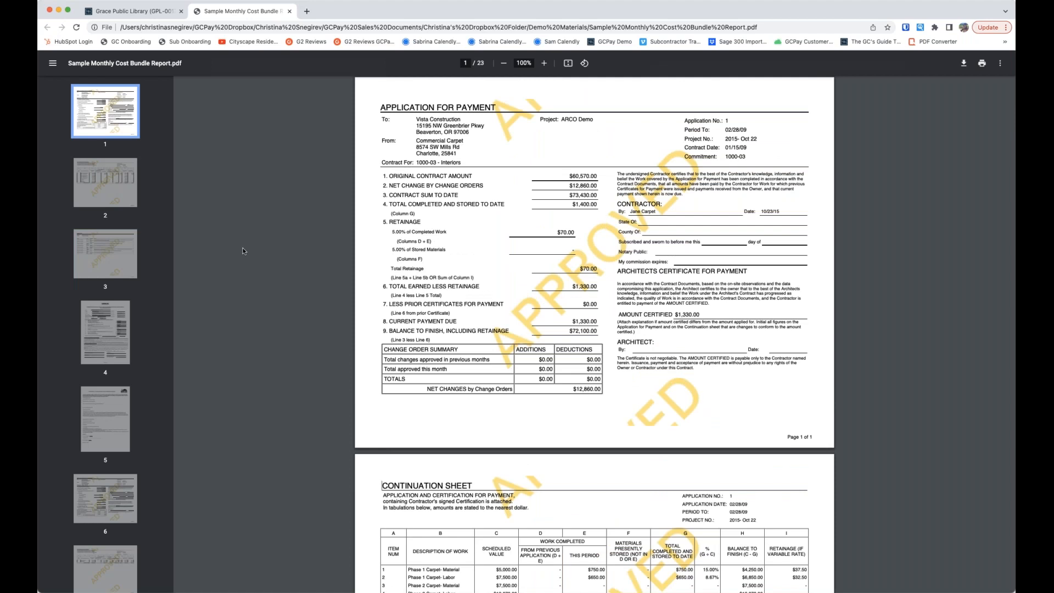
pyautogui.click(133, 11)
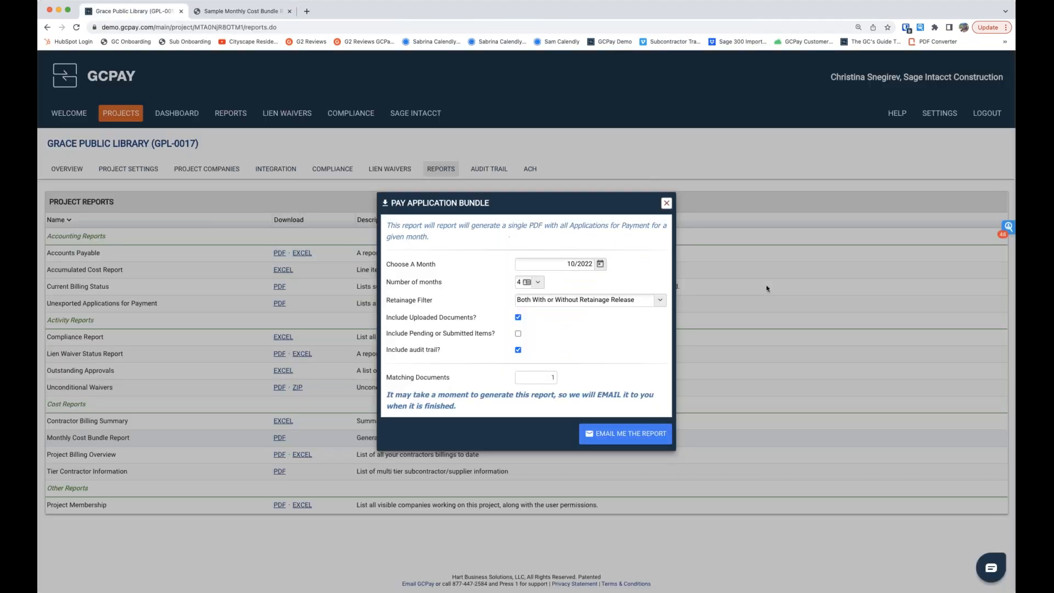
pyautogui.click(667, 204)
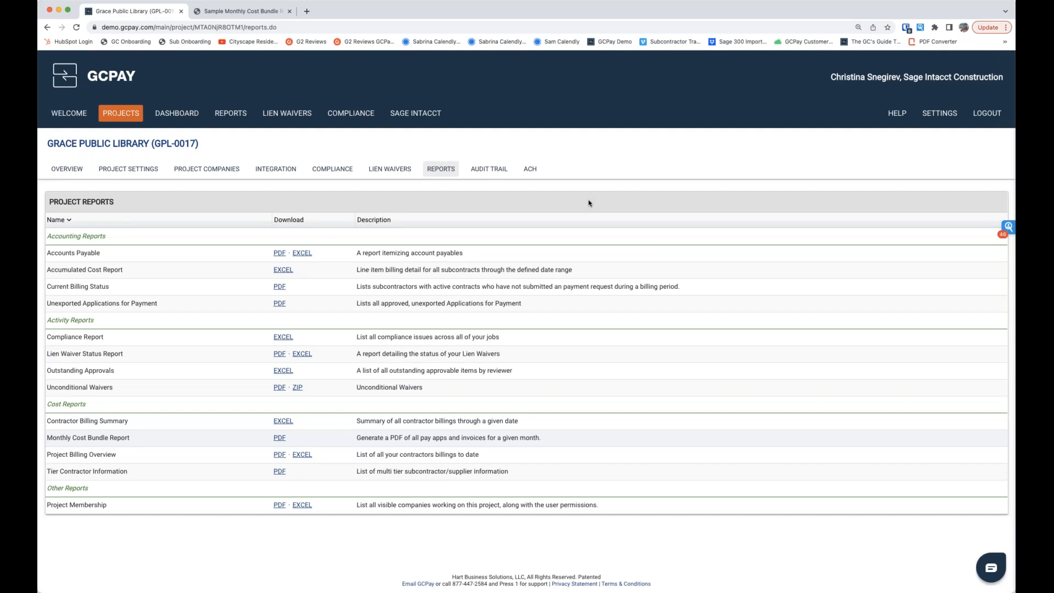